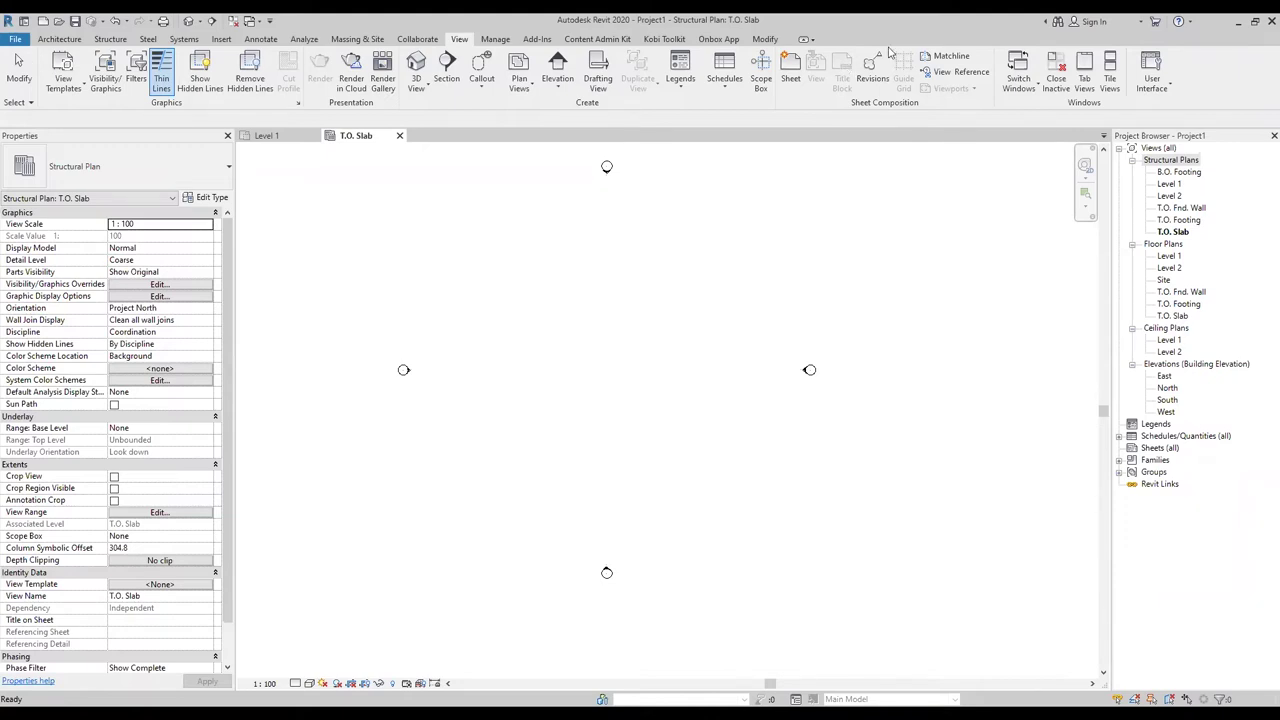
Step: Collapse the Floor Plans and Ceiling Plans branches and zoom into the T.O. Slab plan
click(1132, 245)
click(1132, 257)
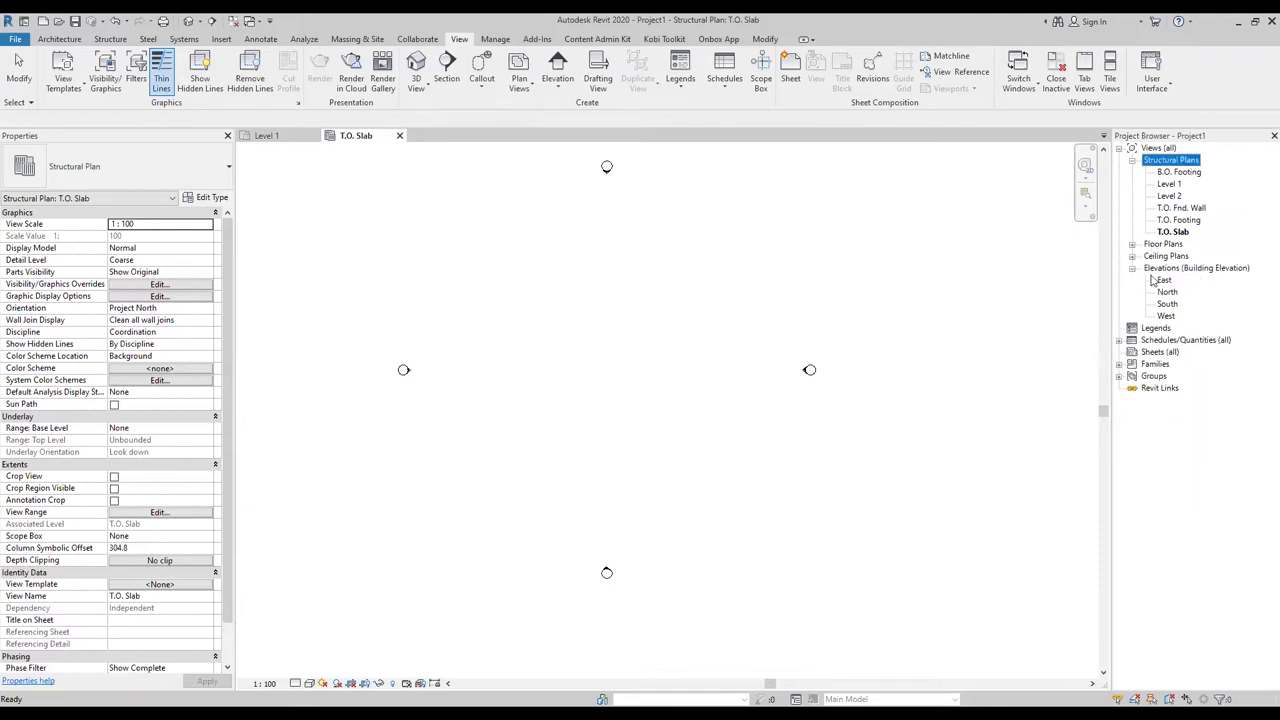
scroll(650, 372, up, 1)
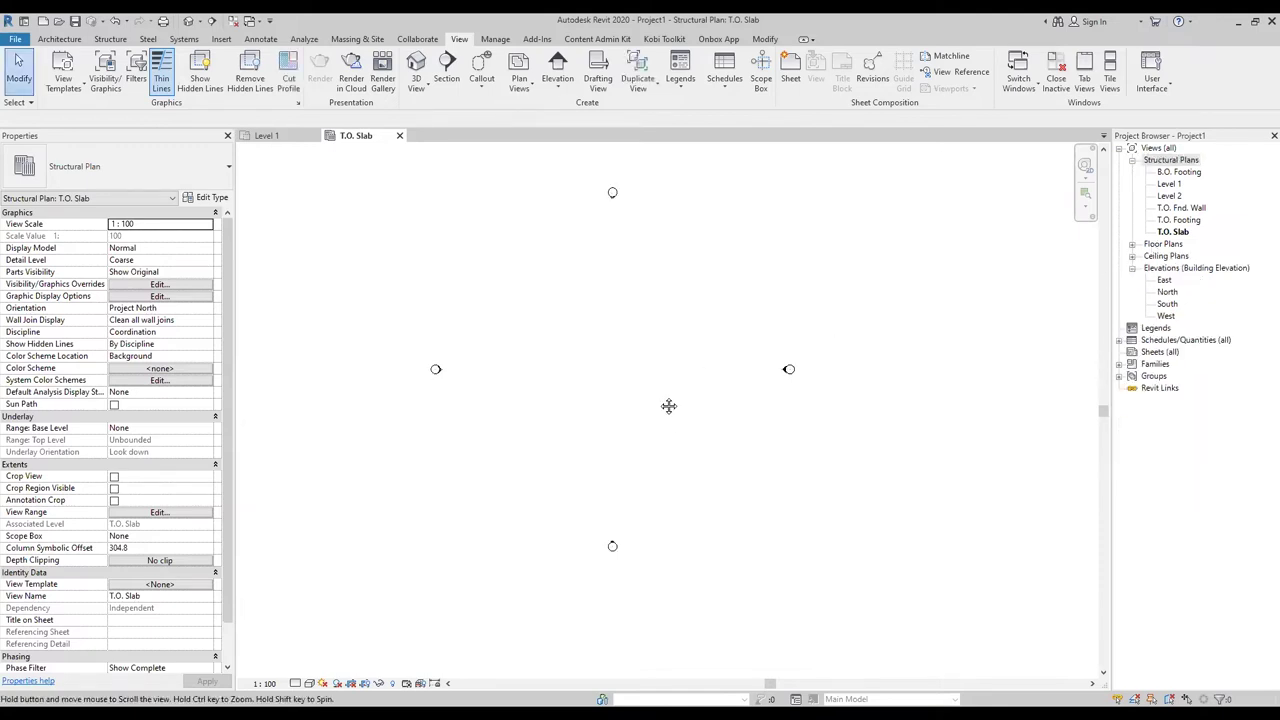
scroll(640, 426, up, 1)
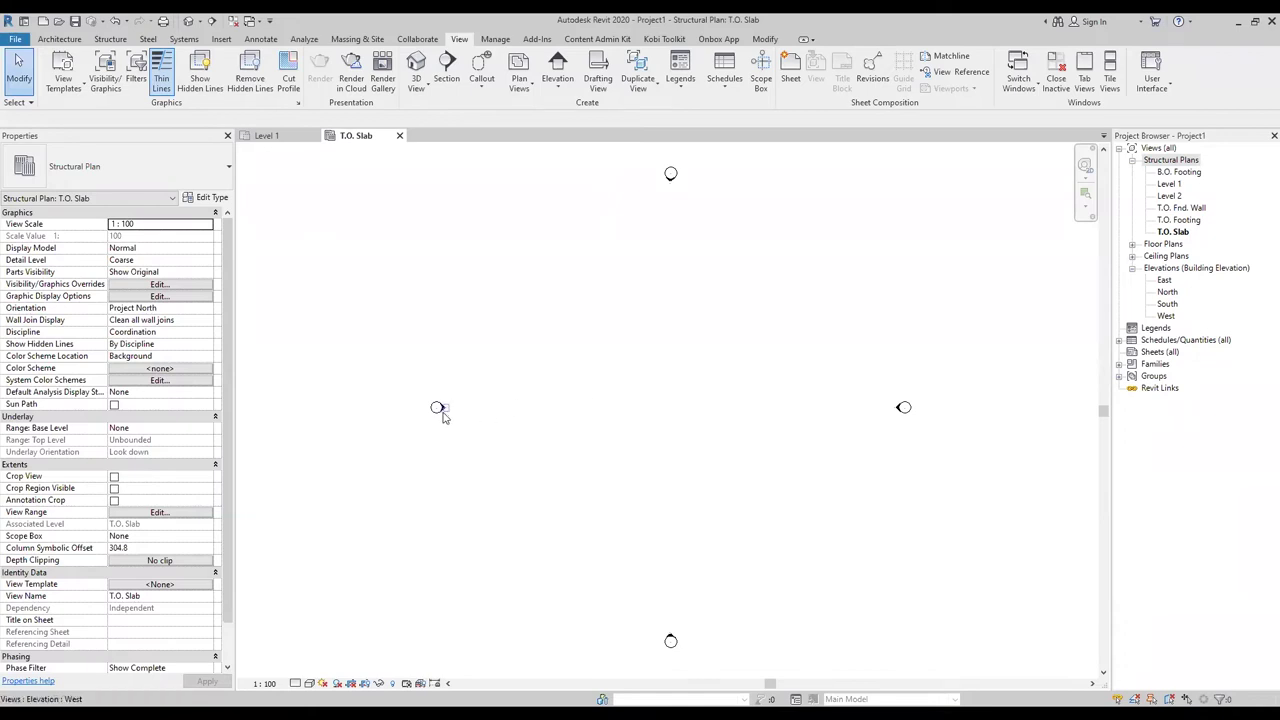
Step: Window-select the four elevation markers on T.O. Slab, pin them, and clear the selection
drag(342, 157, 993, 655)
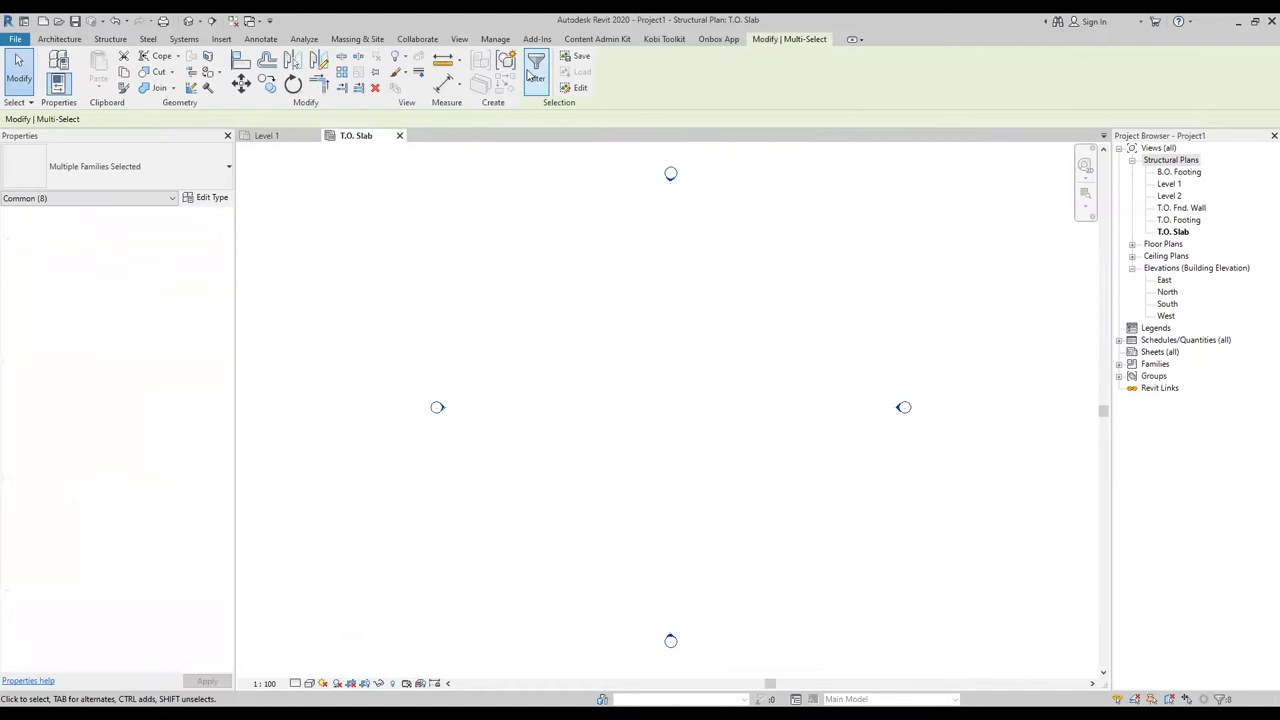
click(376, 76)
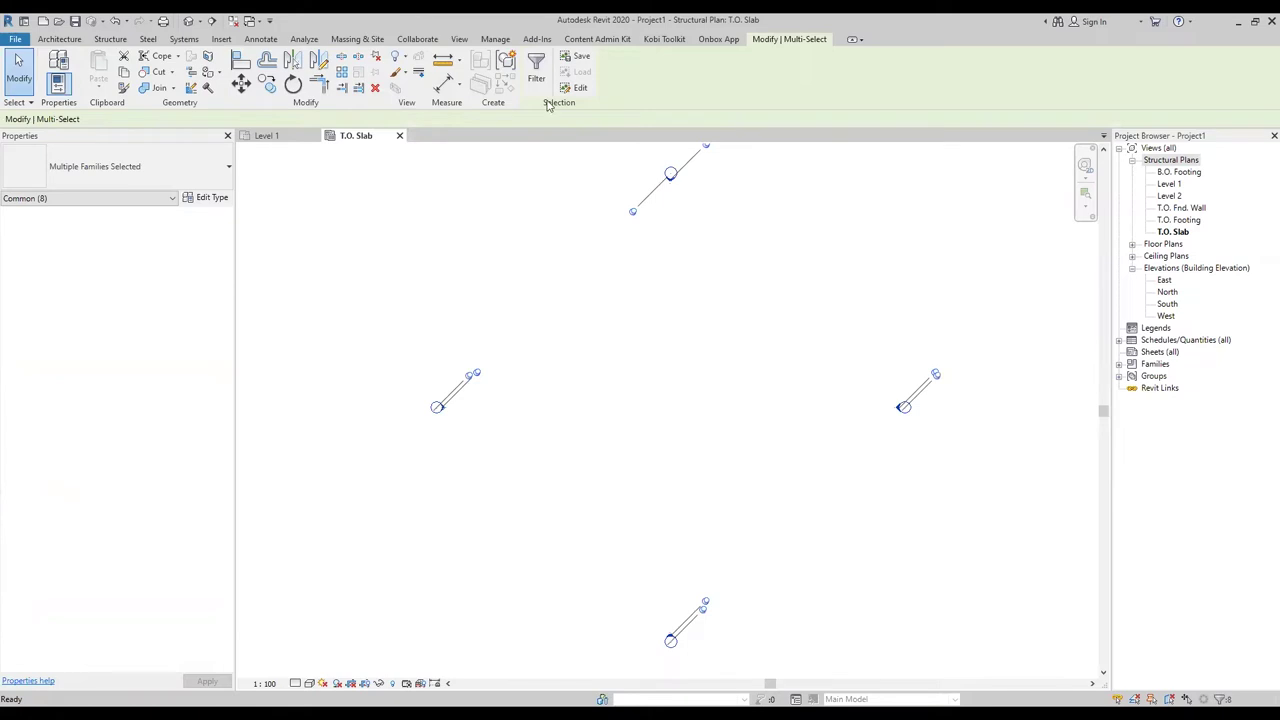
mouse_move(224, 44)
mouse_down()
mouse_move(316, 98)
mouse_move(385, 113)
mouse_up()
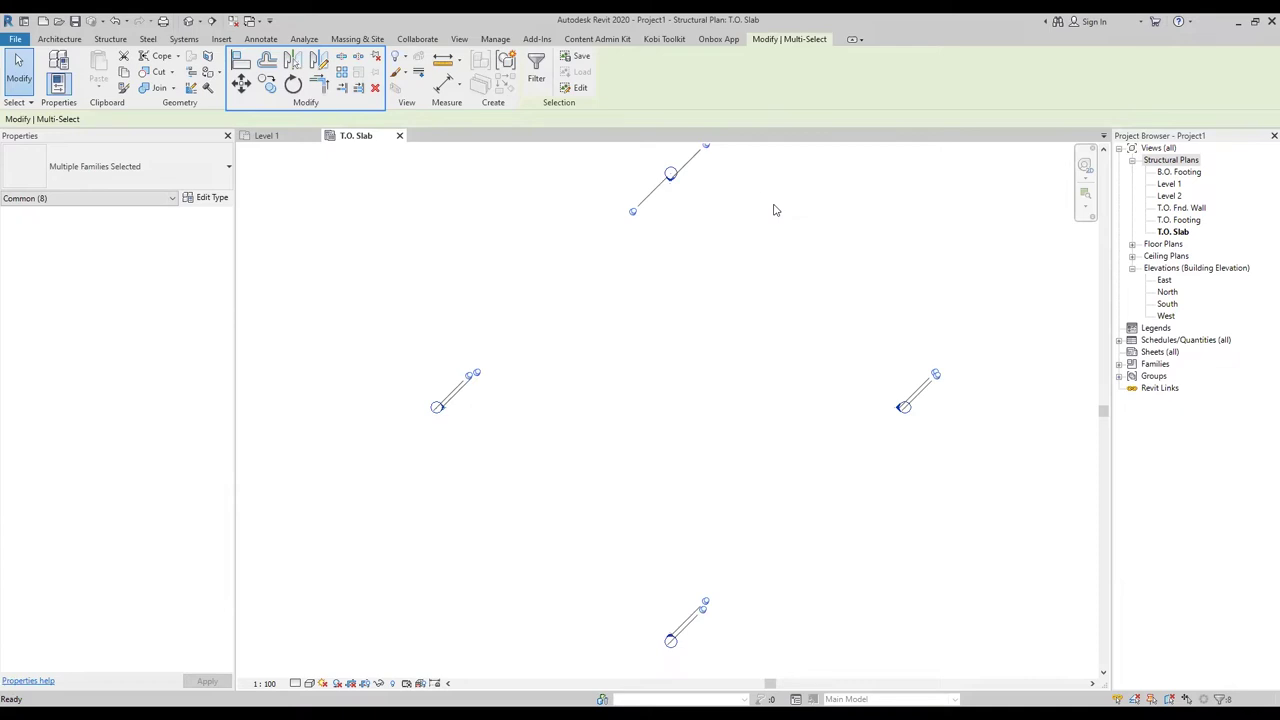
click(394, 195)
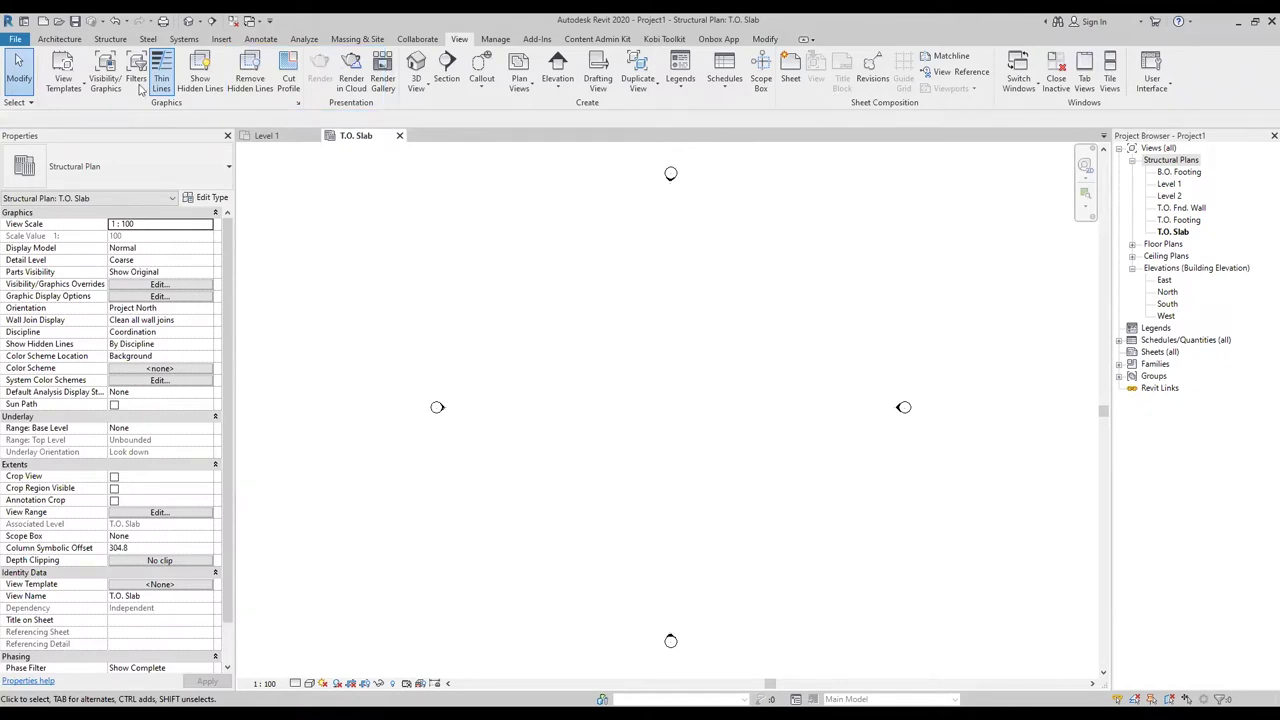
Step: Browse the Structure, Architecture and Systems ribbon tool sets
click(106, 40)
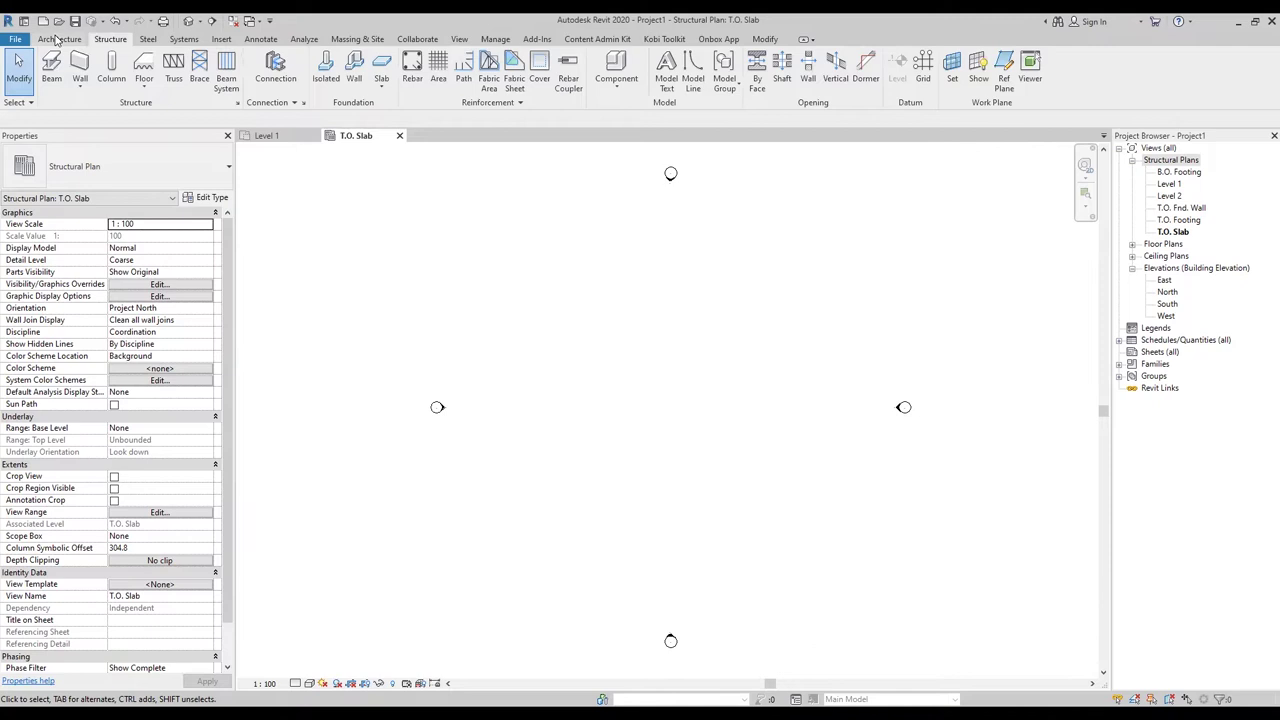
click(58, 39)
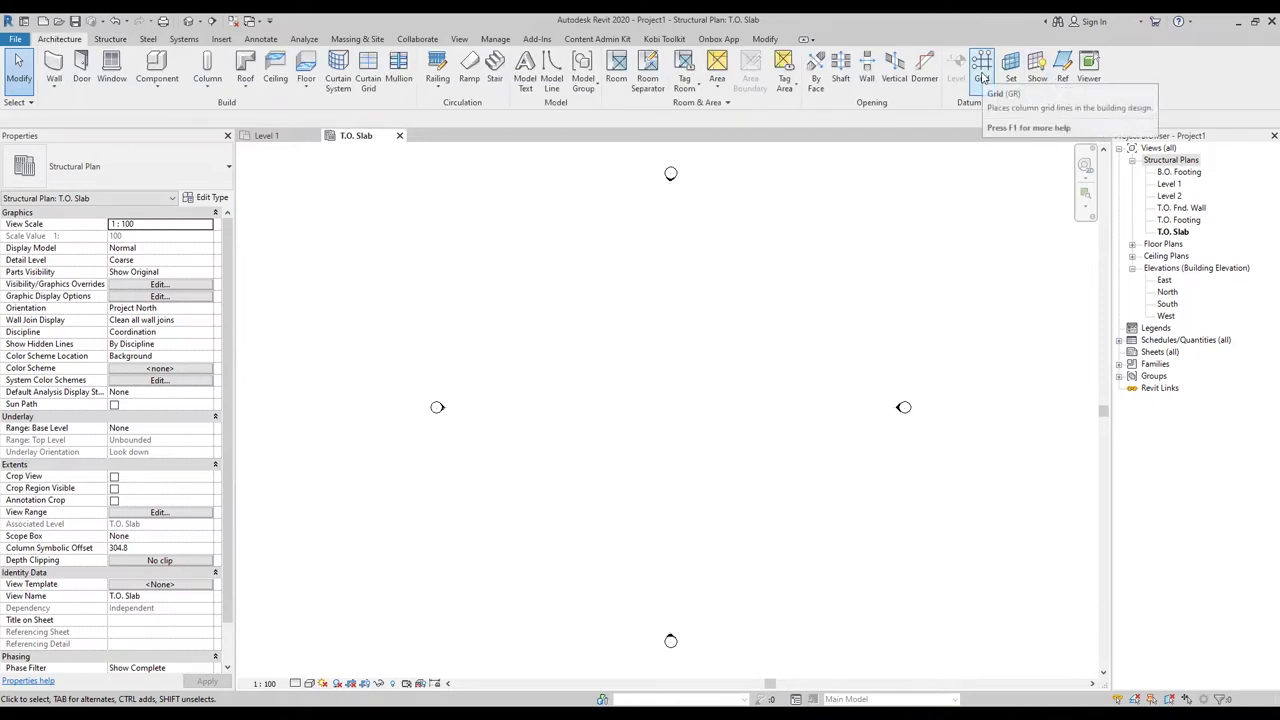
click(111, 39)
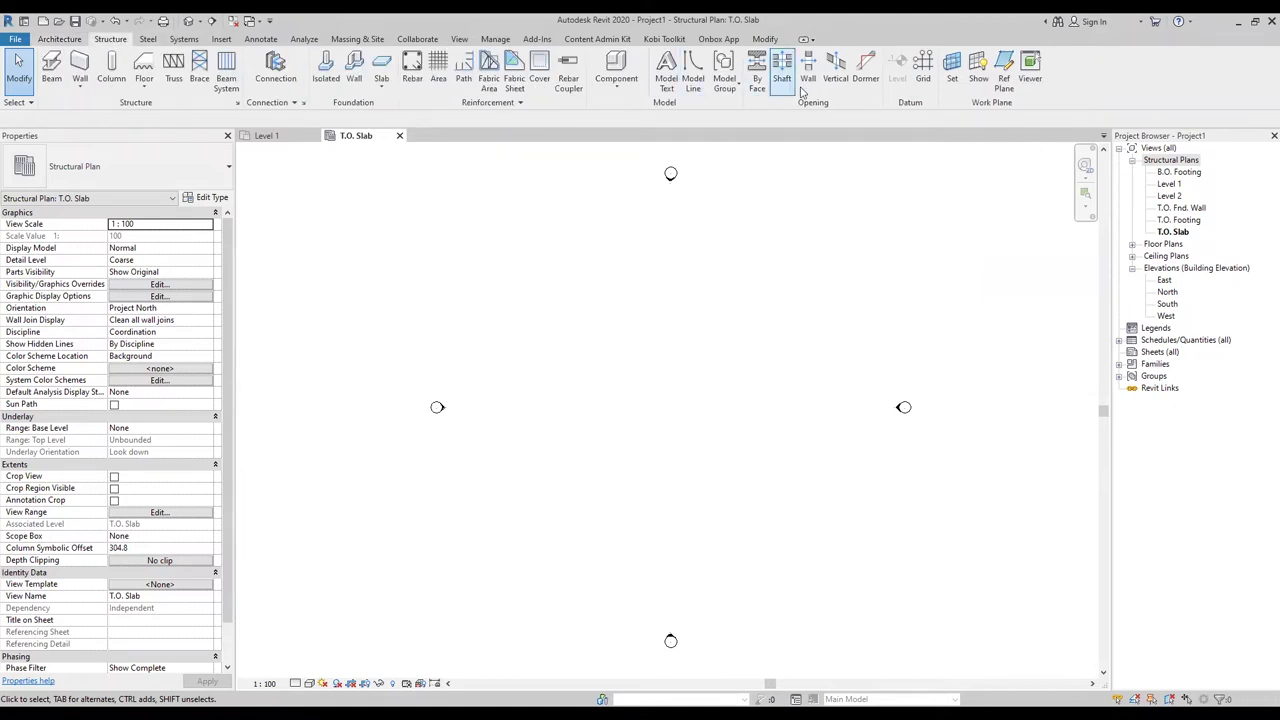
click(150, 40)
click(181, 40)
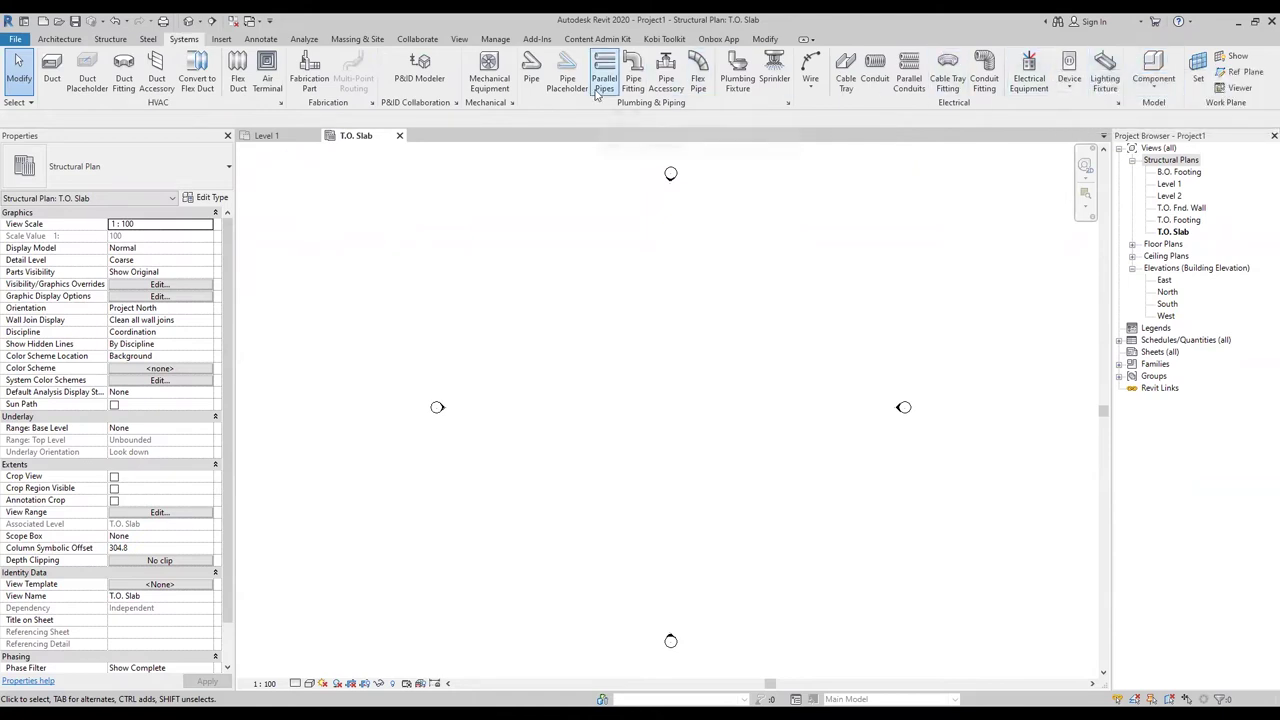
click(110, 39)
Step: Pick a structural wall type, then launch the Grid command from the Structure tab
click(80, 88)
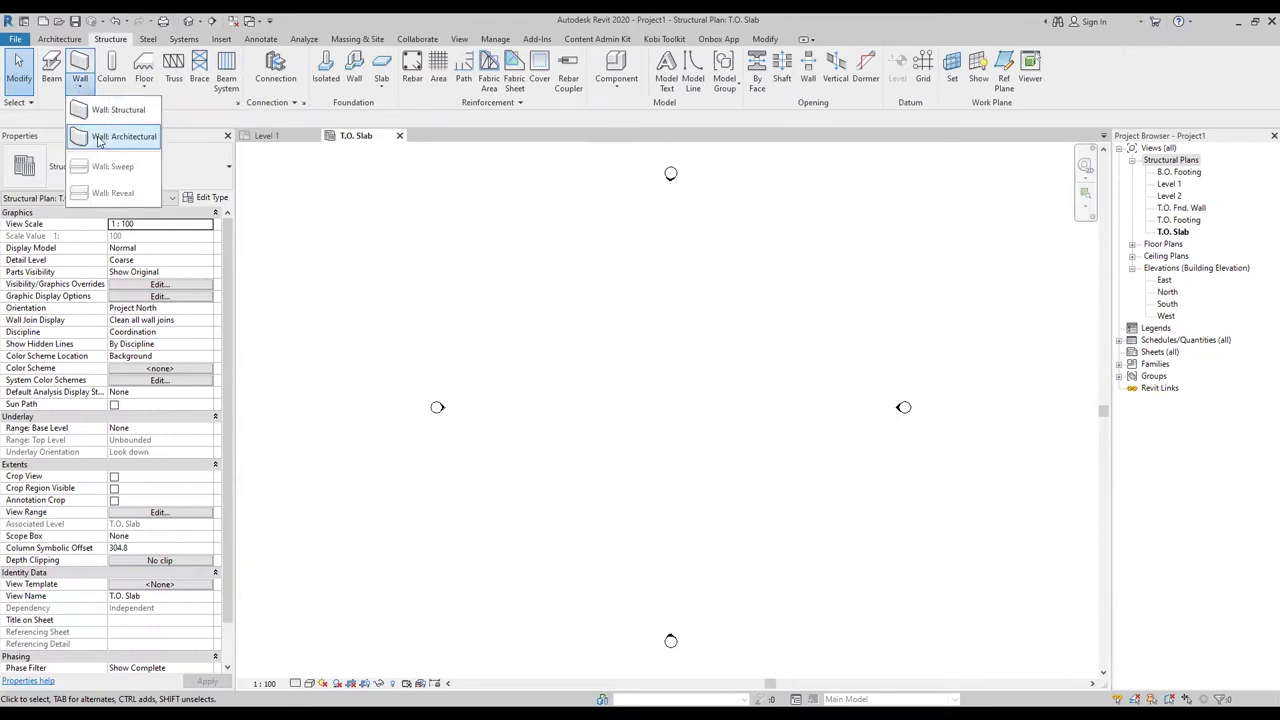
click(112, 112)
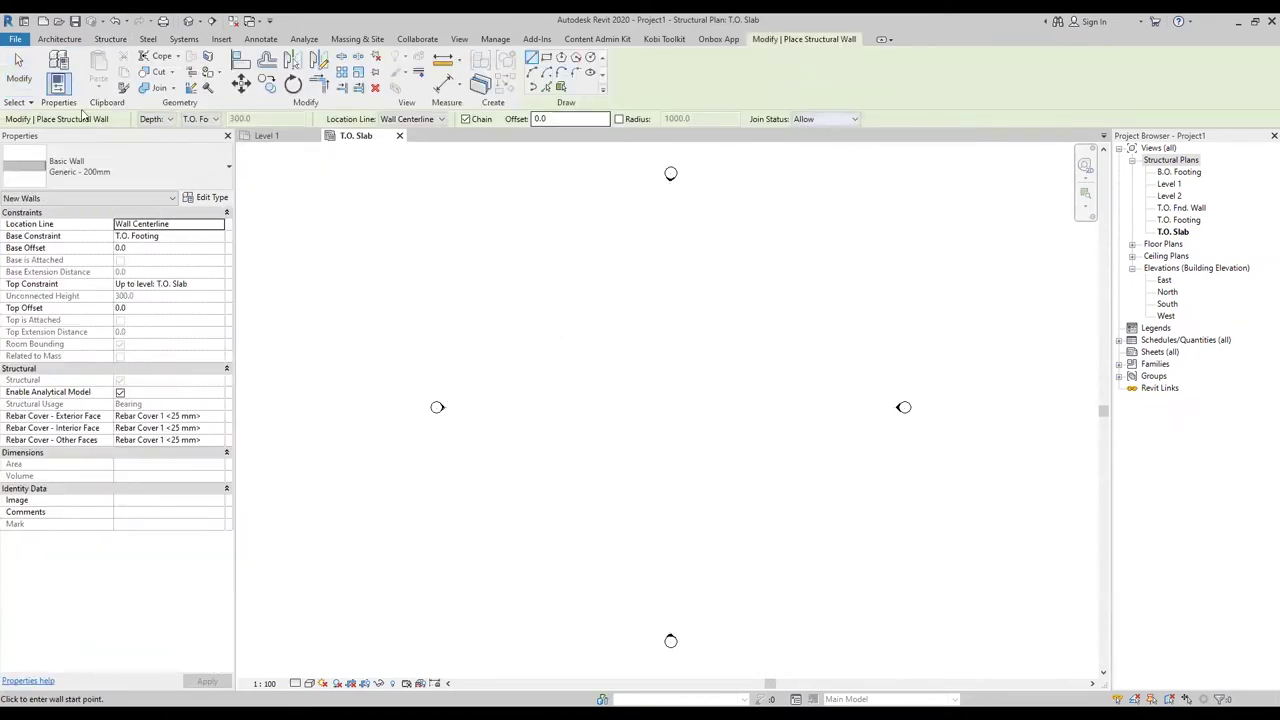
click(108, 39)
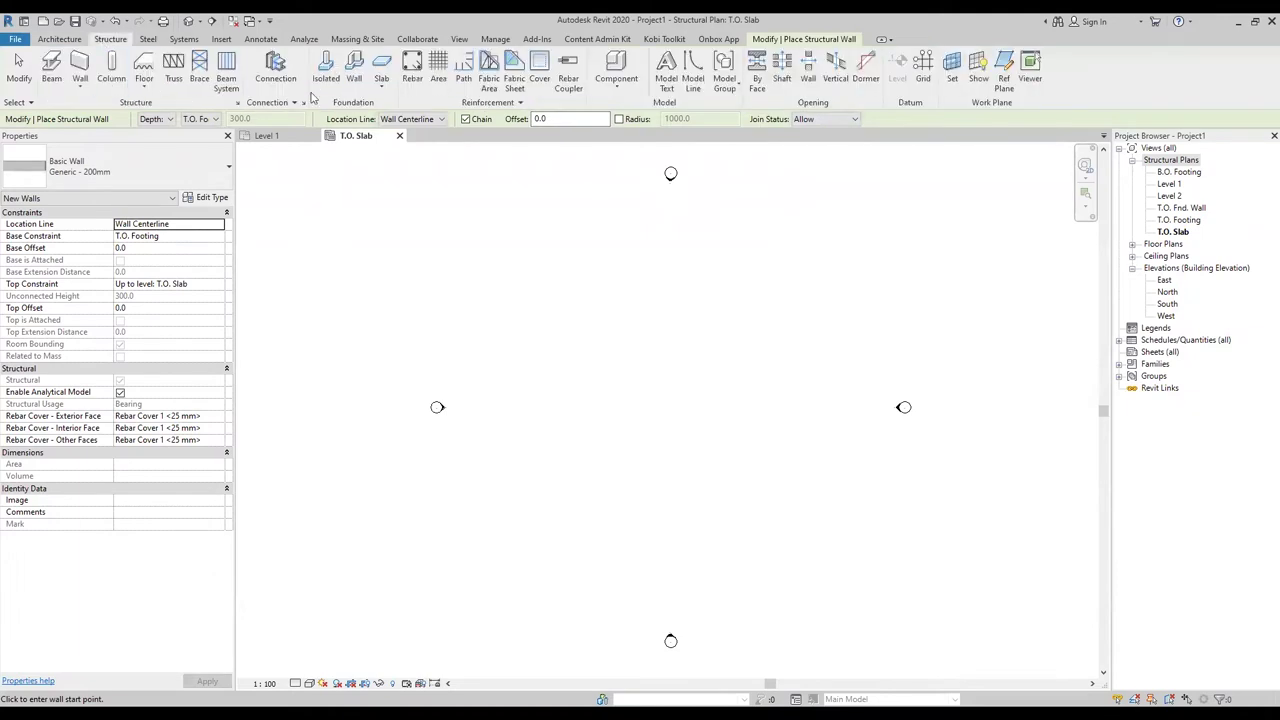
click(923, 70)
Step: Draw horizontal grids 1 and 2, with grid 2's left end aligned to grid 1
click(506, 308)
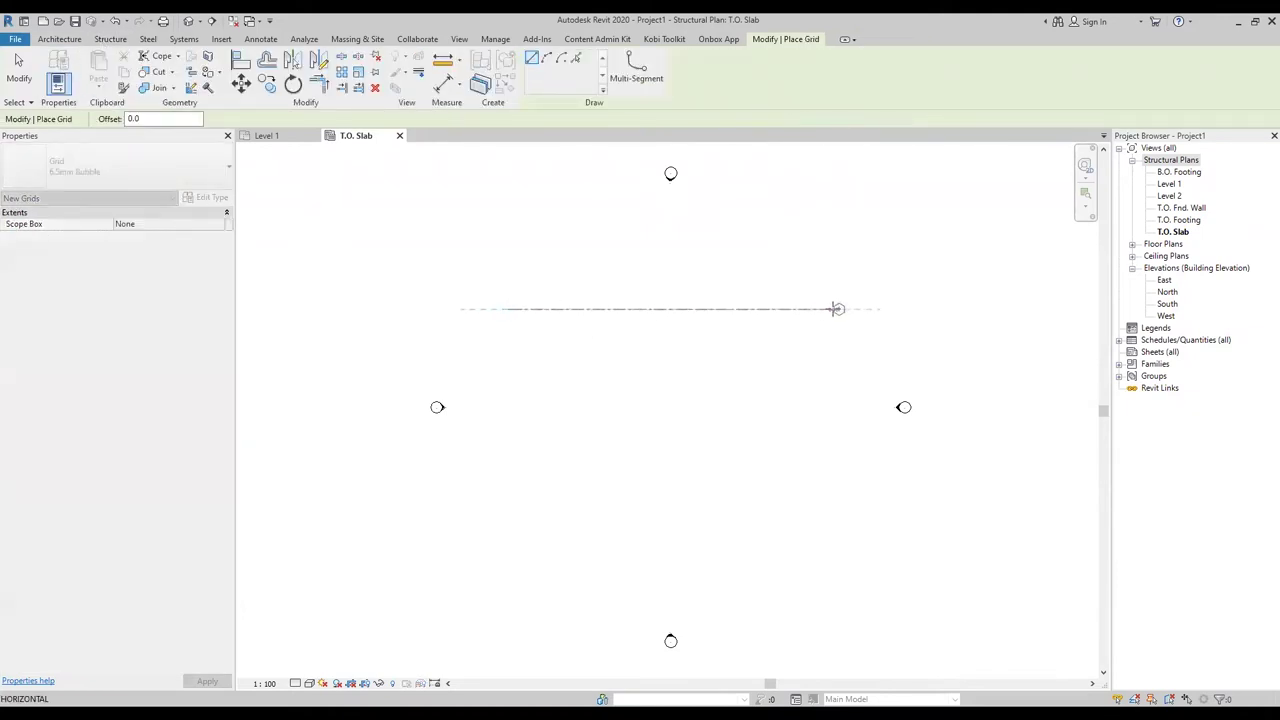
click(839, 308)
right_click(850, 338)
click(880, 347)
scroll(820, 310, up, 2)
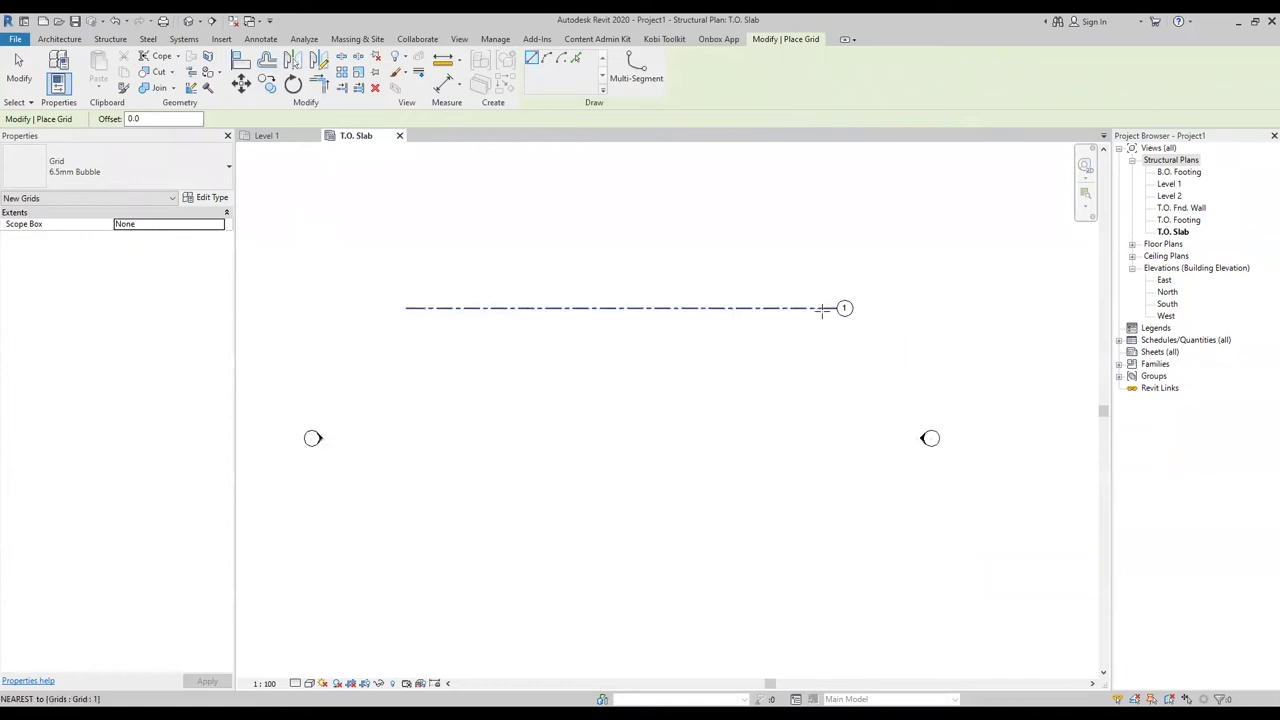
click(863, 371)
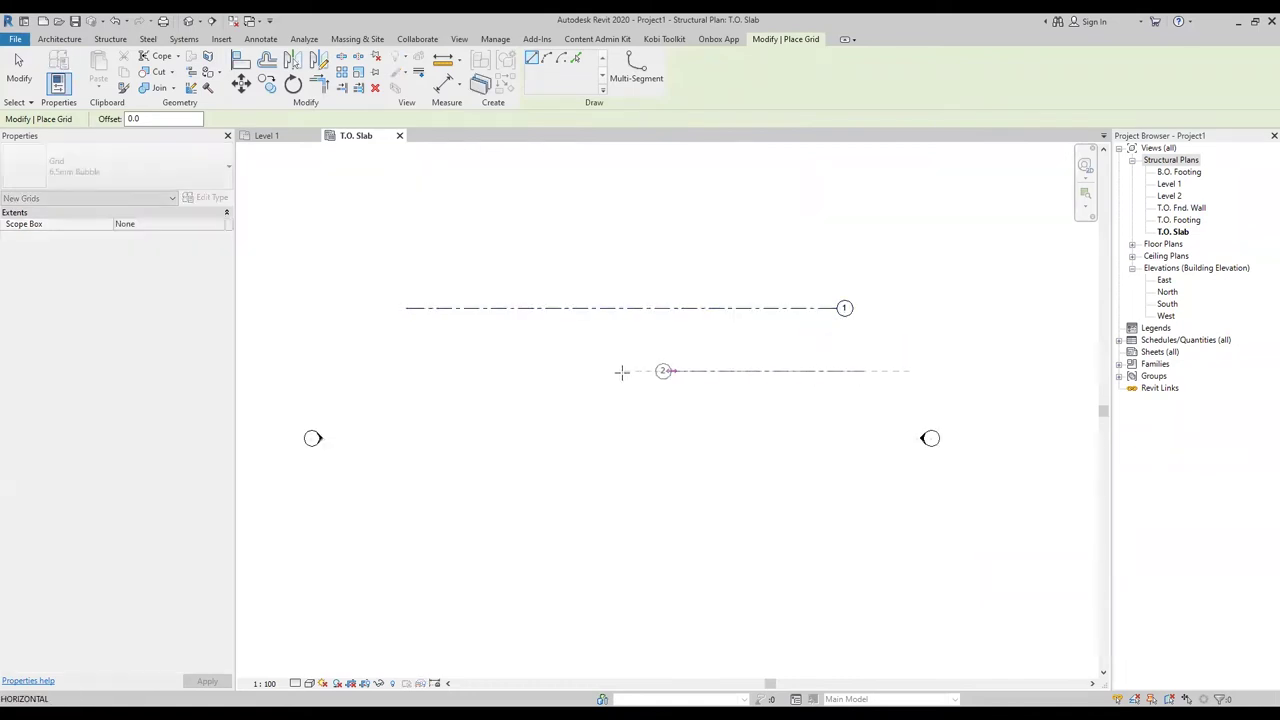
click(406, 371)
right_click(430, 391)
click(440, 400)
Step: Draw horizontal grids 3, 4 and 5 below, aligned to the same left ends
click(407, 433)
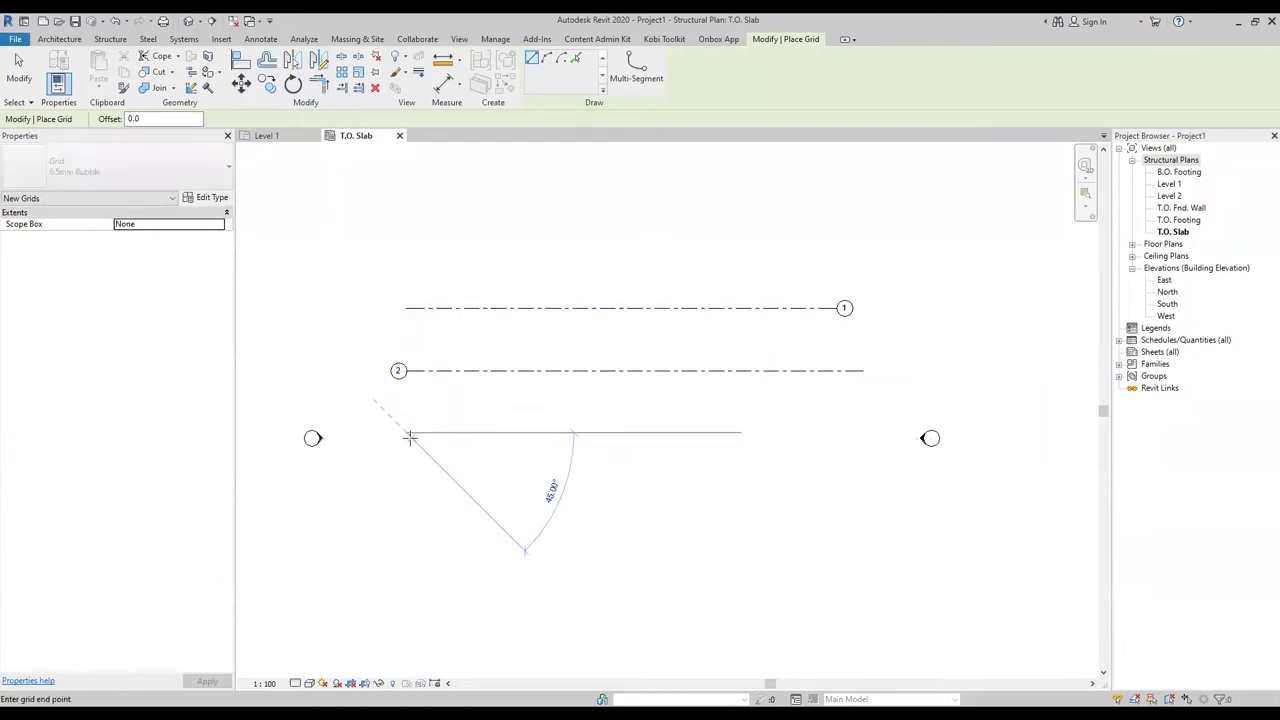
click(871, 432)
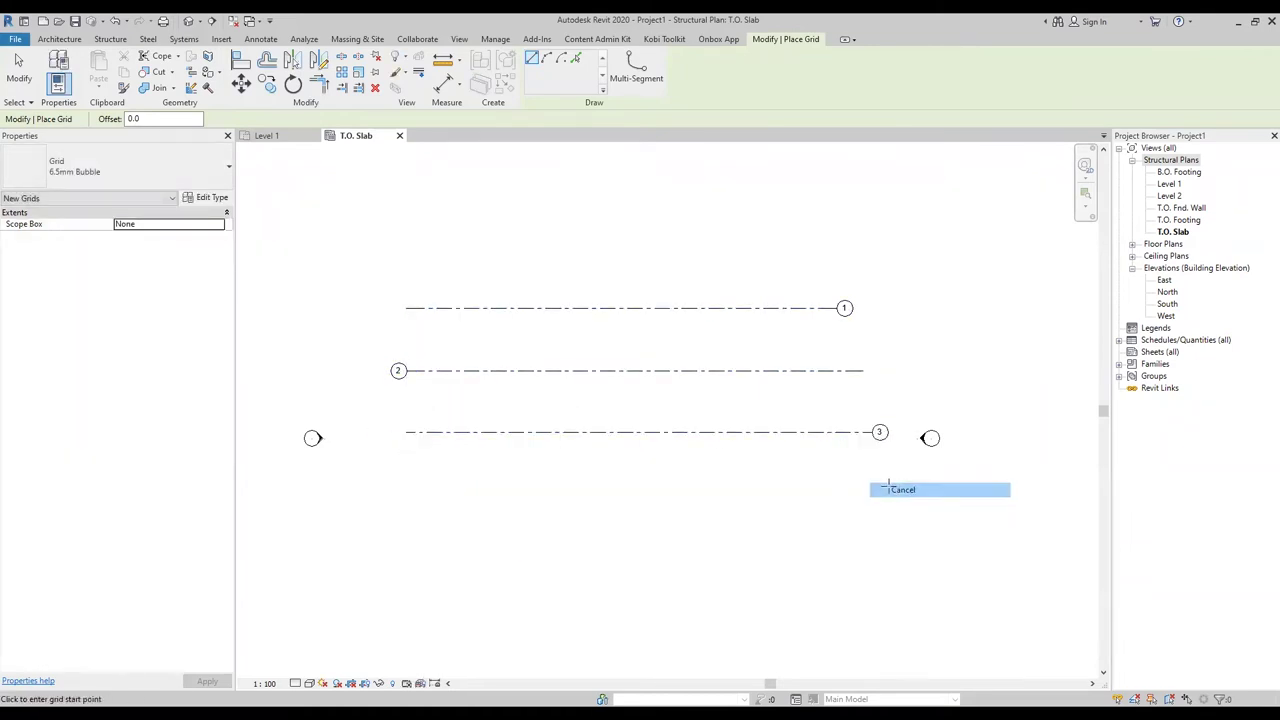
click(406, 505)
click(920, 505)
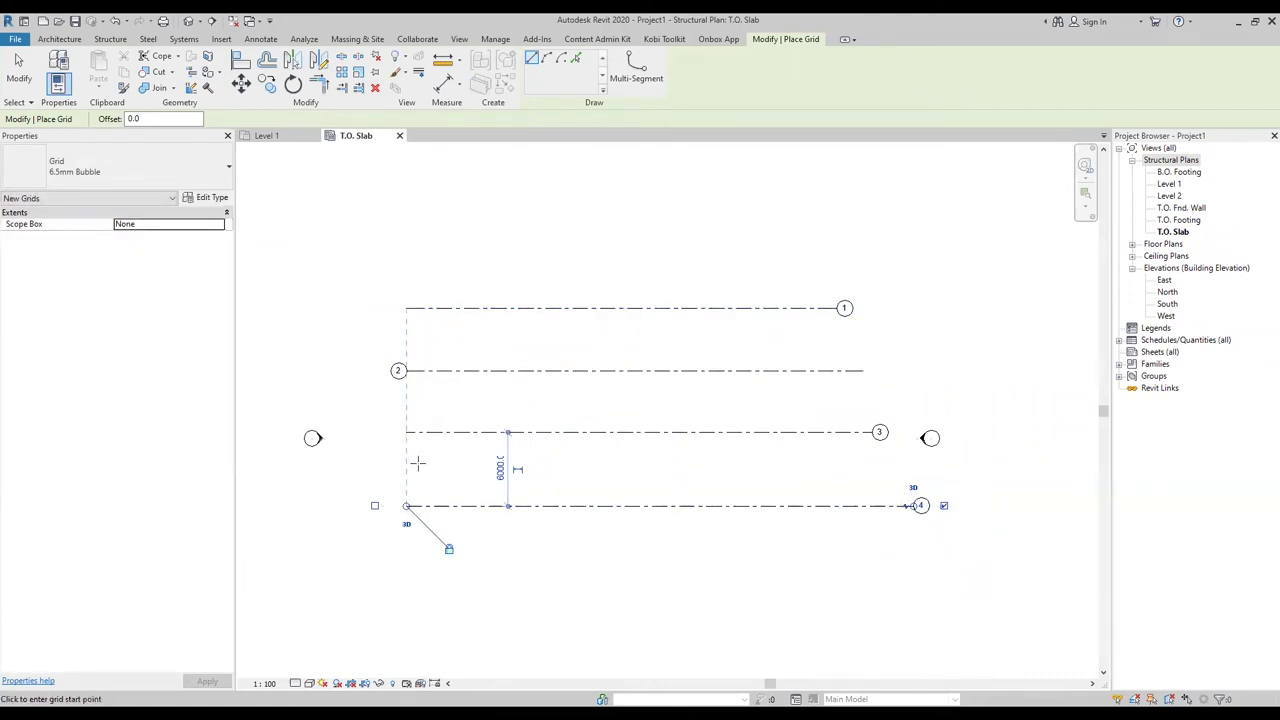
click(410, 577)
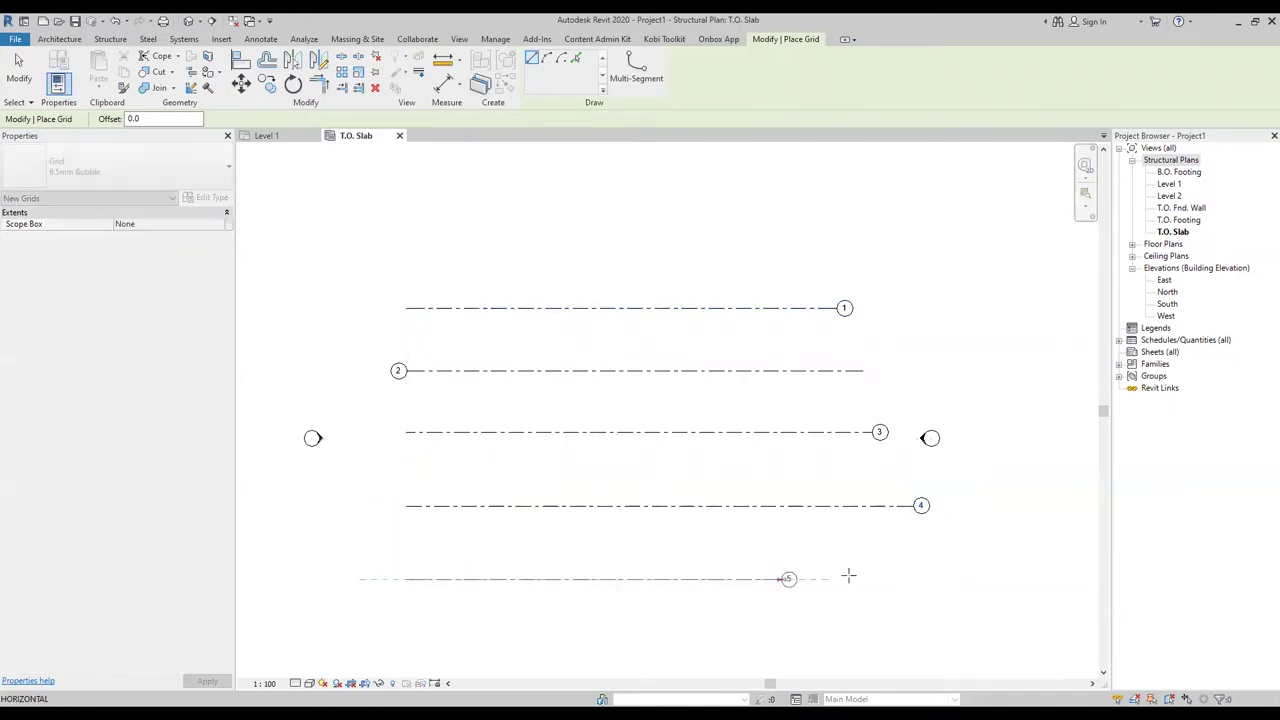
click(912, 579)
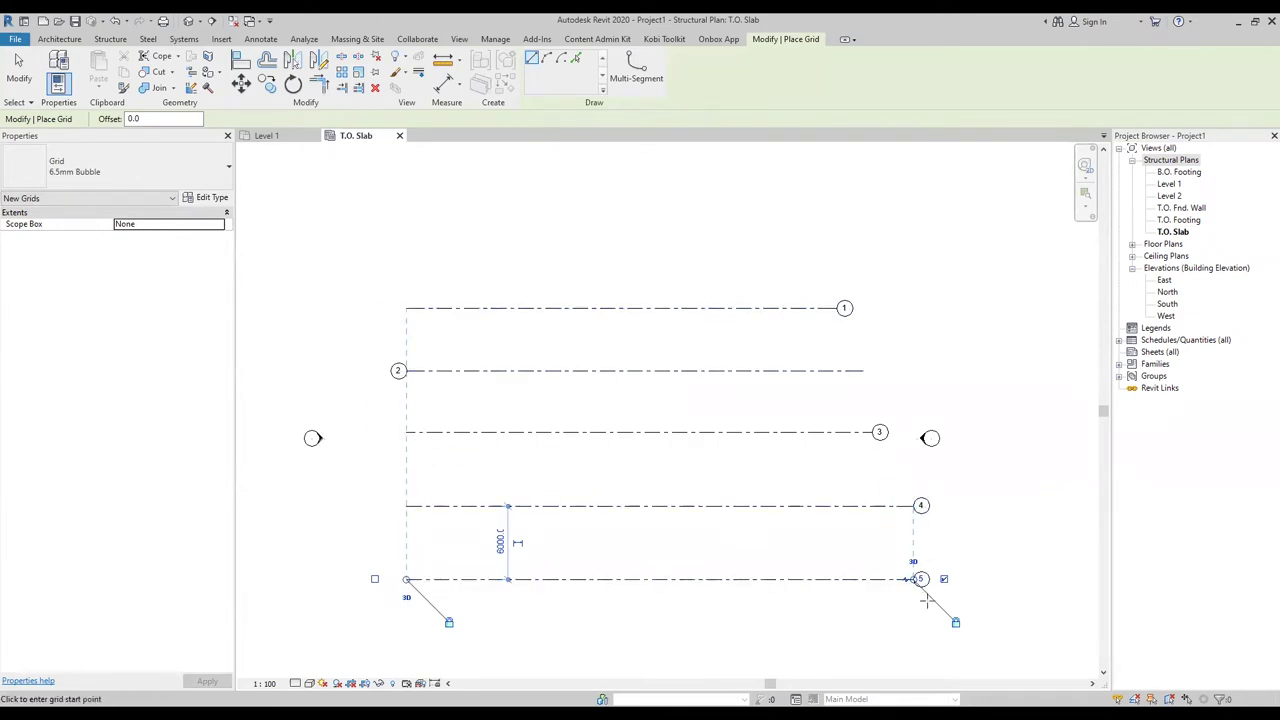
Step: Draw grid 6 below grid 5, redrawing it once, and exit the grid tool
middle_drag(943, 371, 916, 286)
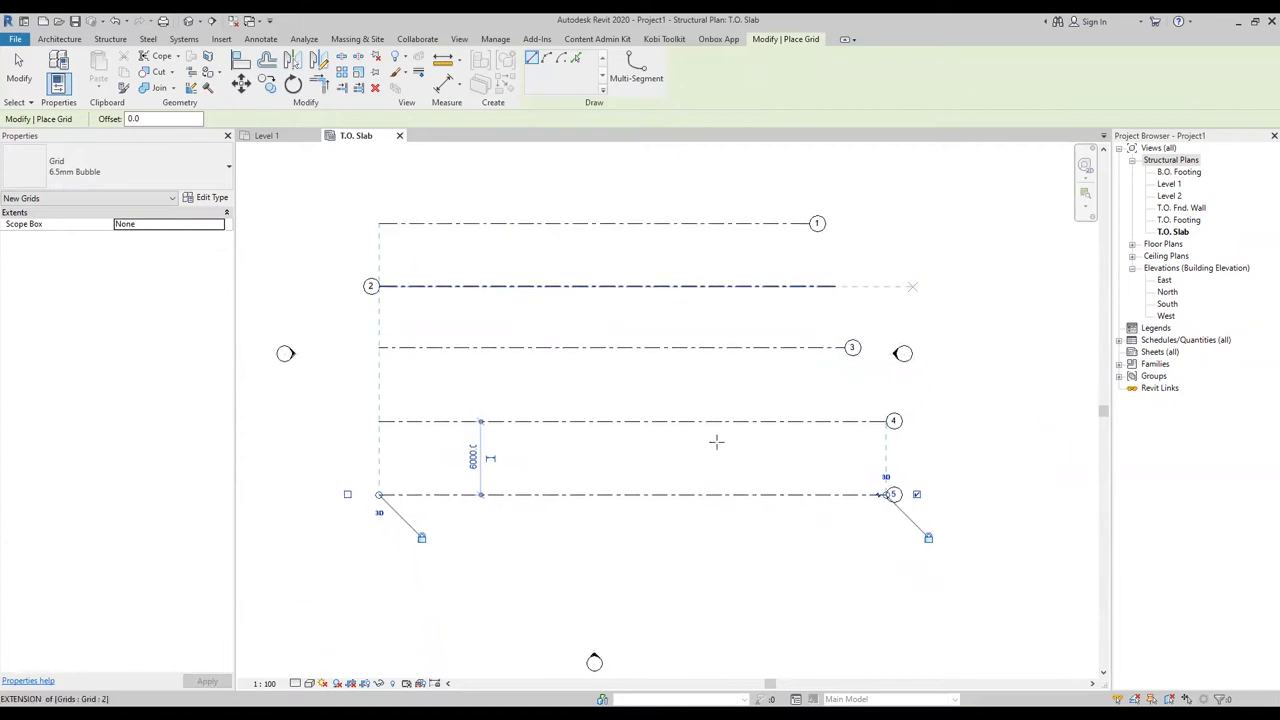
click(378, 568)
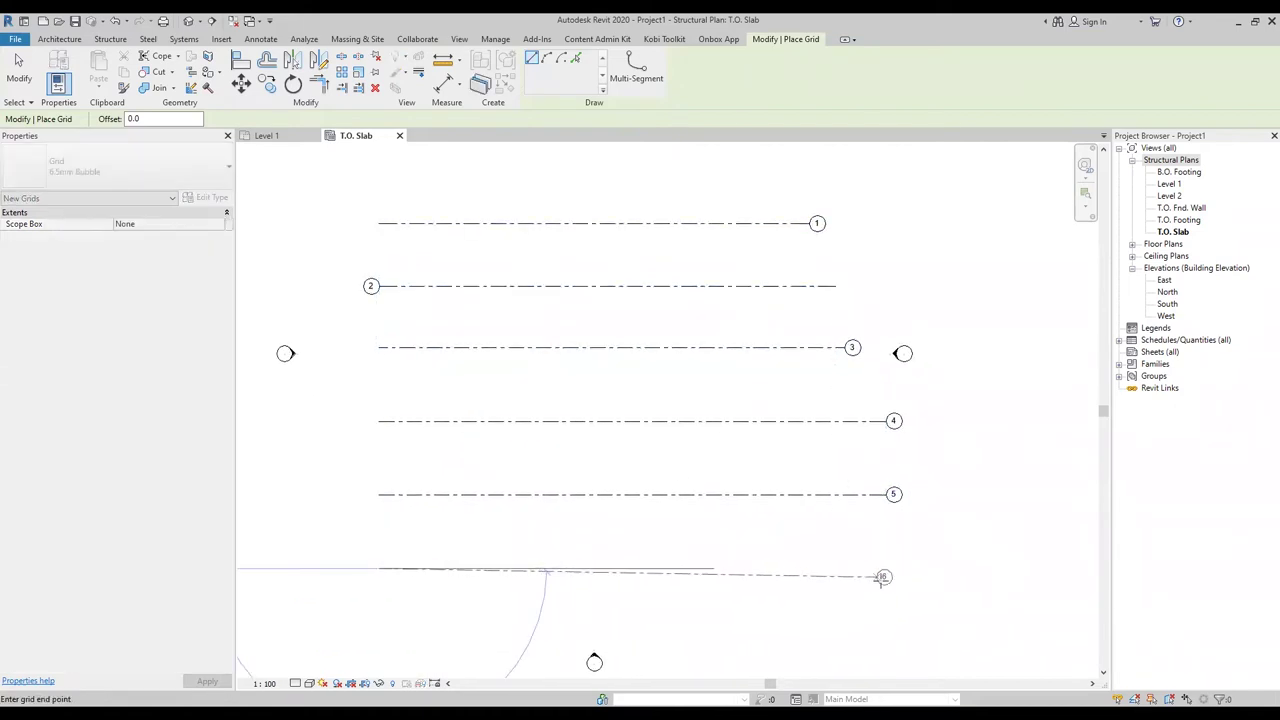
click(888, 574)
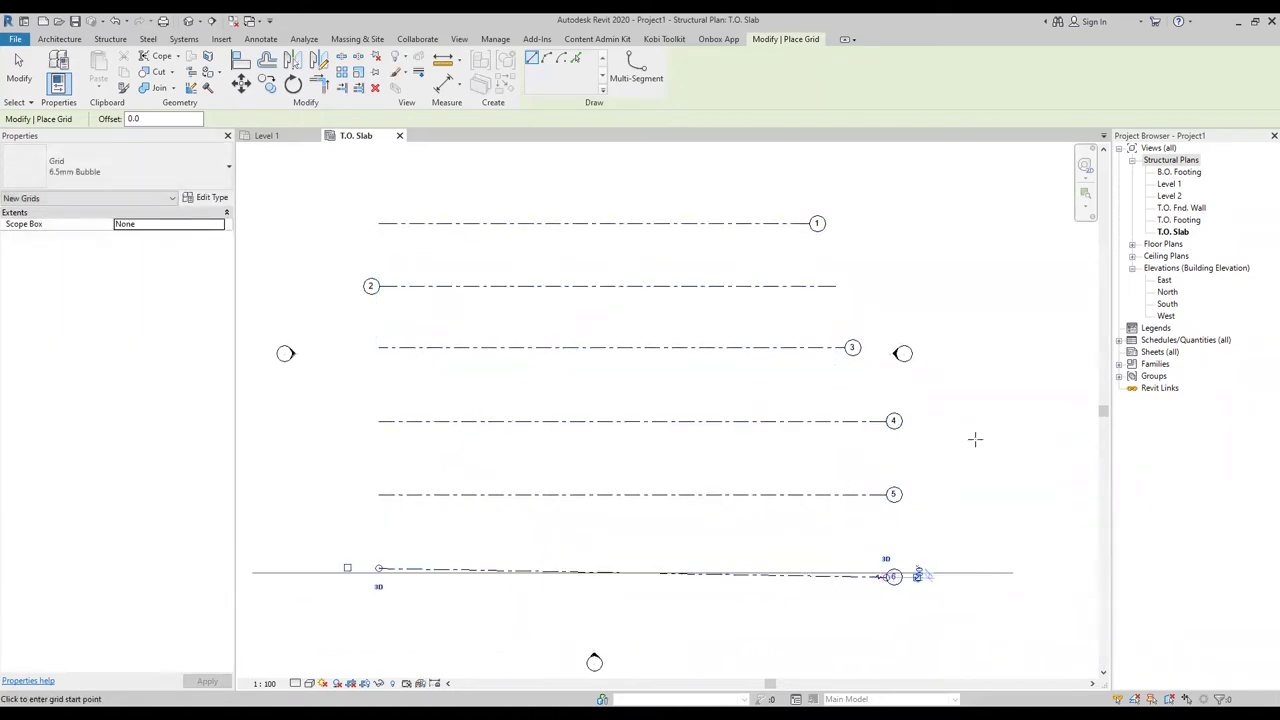
key(ctrl+z)
click(380, 580)
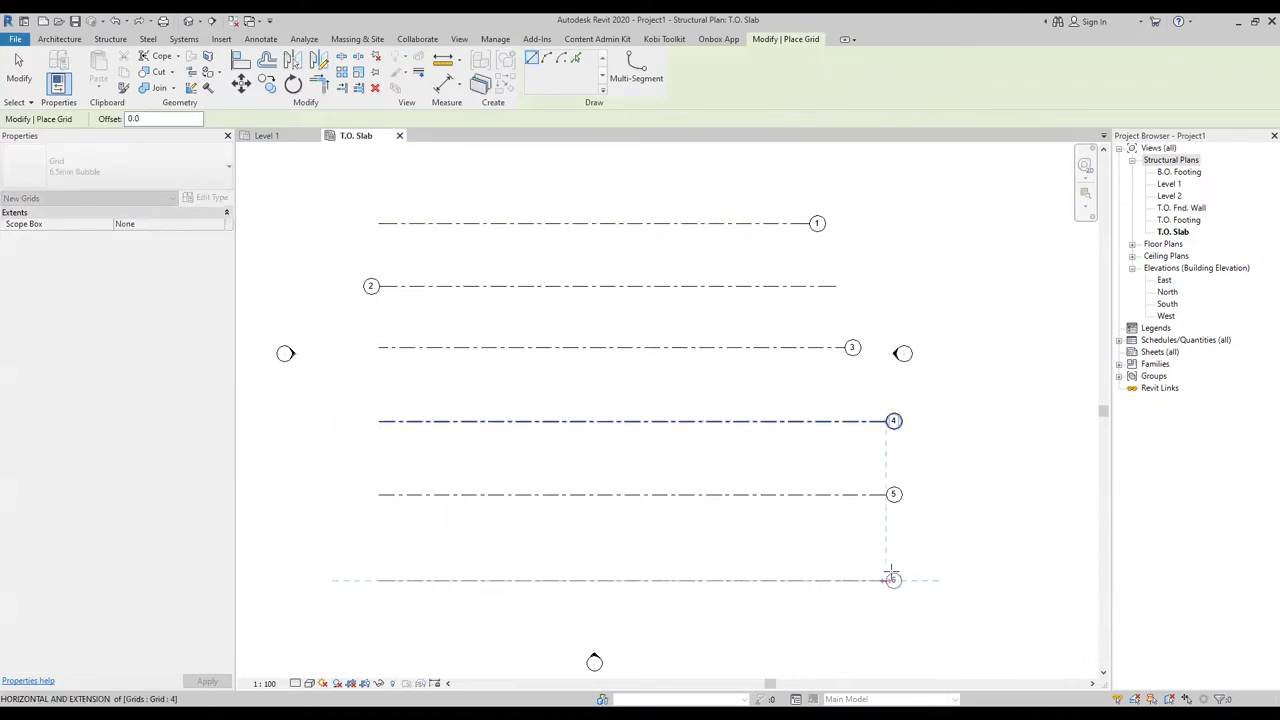
click(891, 578)
right_click(951, 463)
click(958, 468)
scroll(949, 457, down, 1)
right_click(937, 271)
click(950, 284)
middle_drag(946, 302, 913, 273)
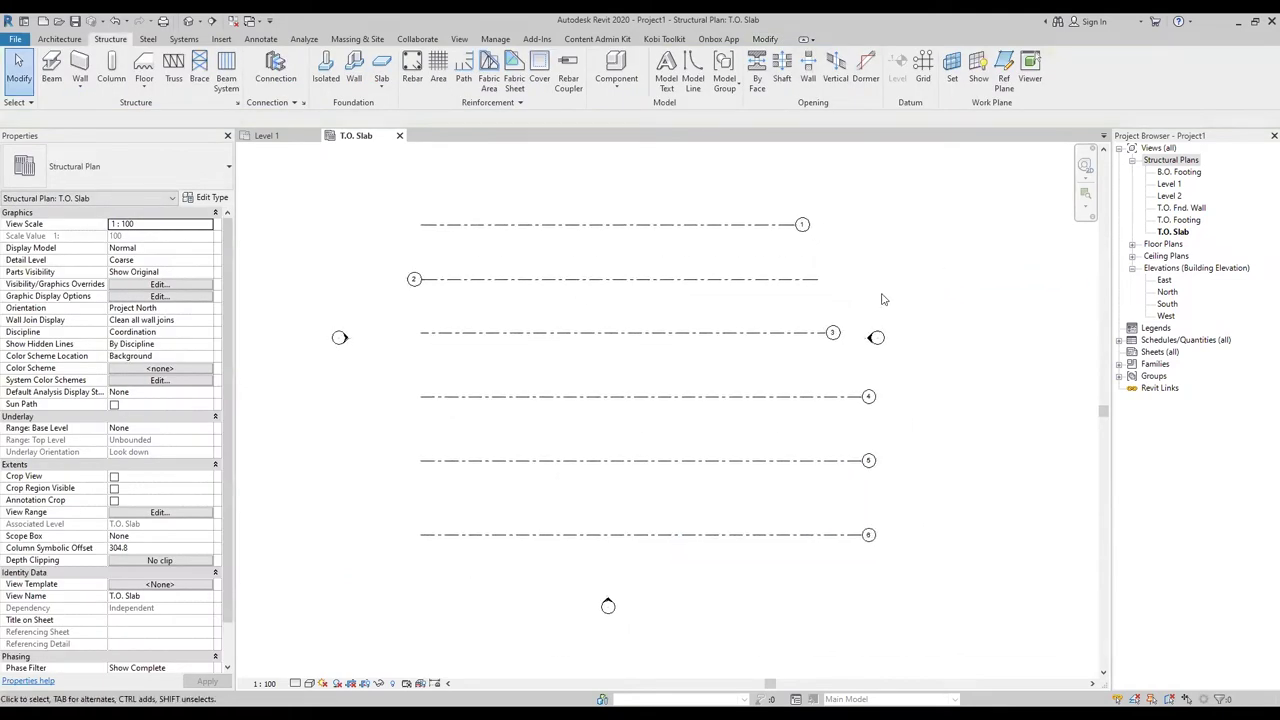
Step: Drag grid 3's right end further to the right
click(829, 332)
scroll(830, 334, up, 2)
scroll(815, 333, up, 2)
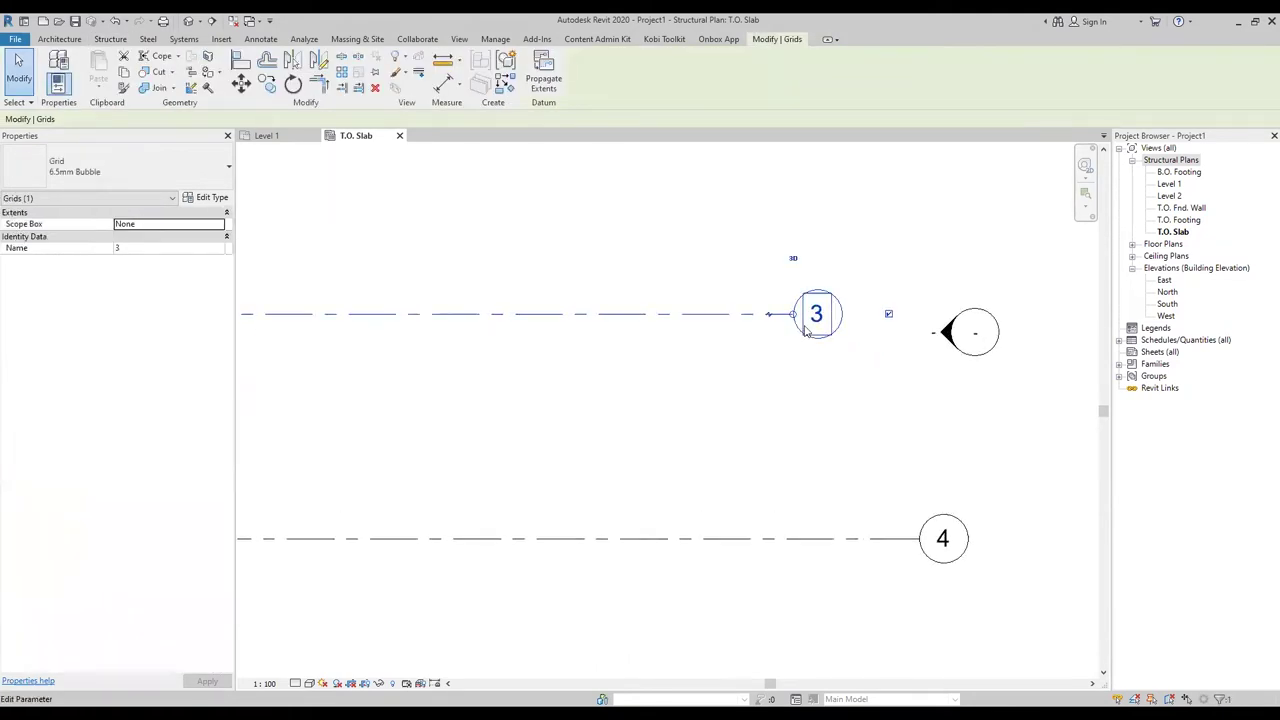
drag(793, 314, 919, 315)
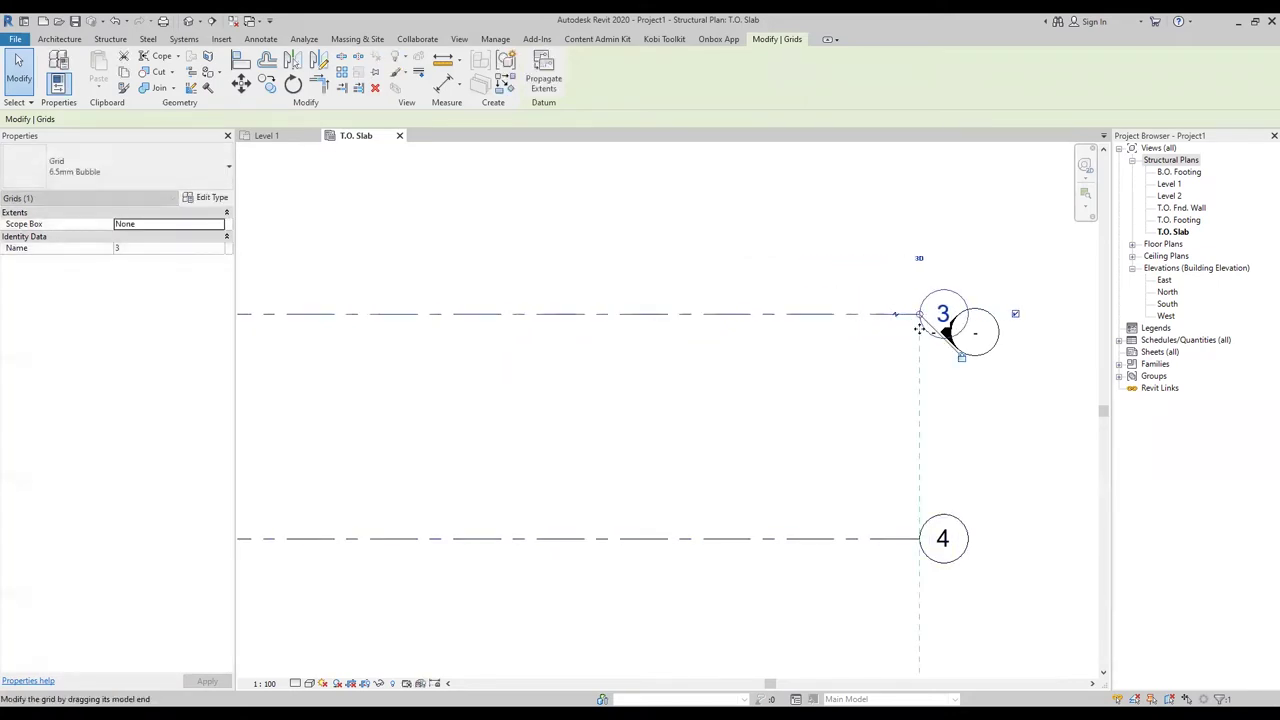
scroll(961, 362, down, 3)
Step: Extend the right ends of grids 2 and 1 to line up with grid 3
click(866, 244)
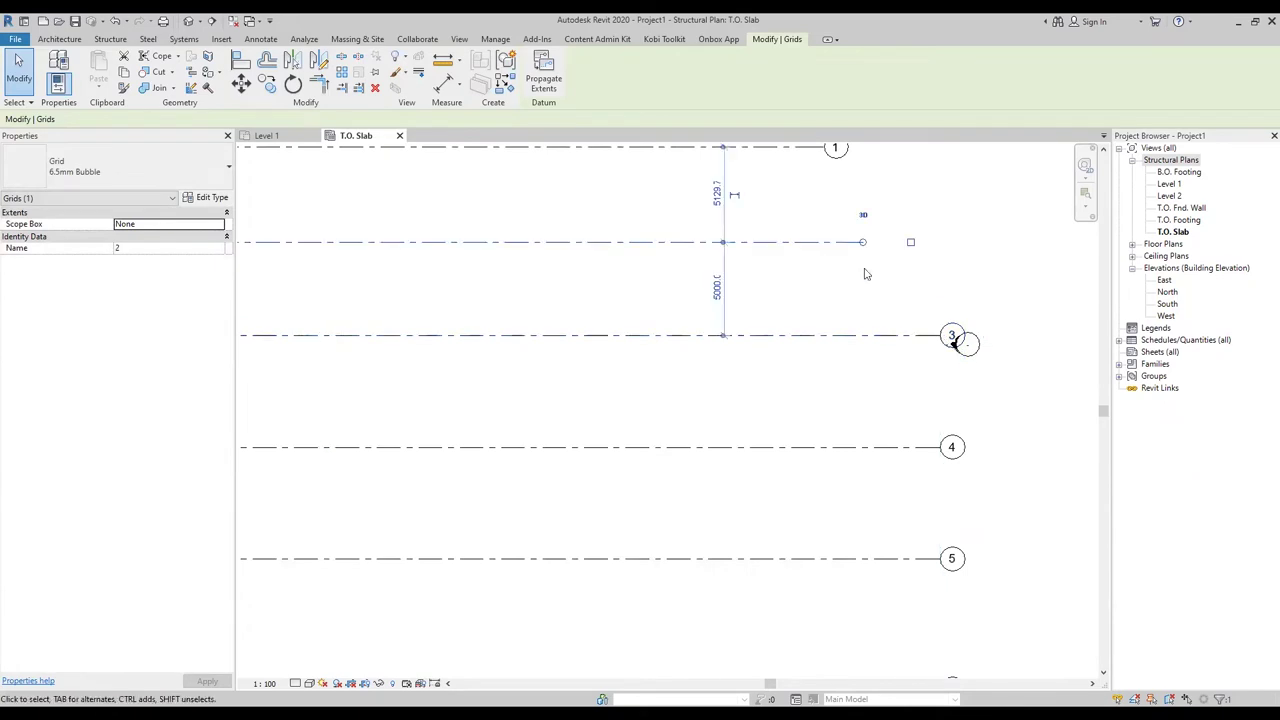
middle_drag(866, 244, 757, 282)
drag(757, 282, 831, 279)
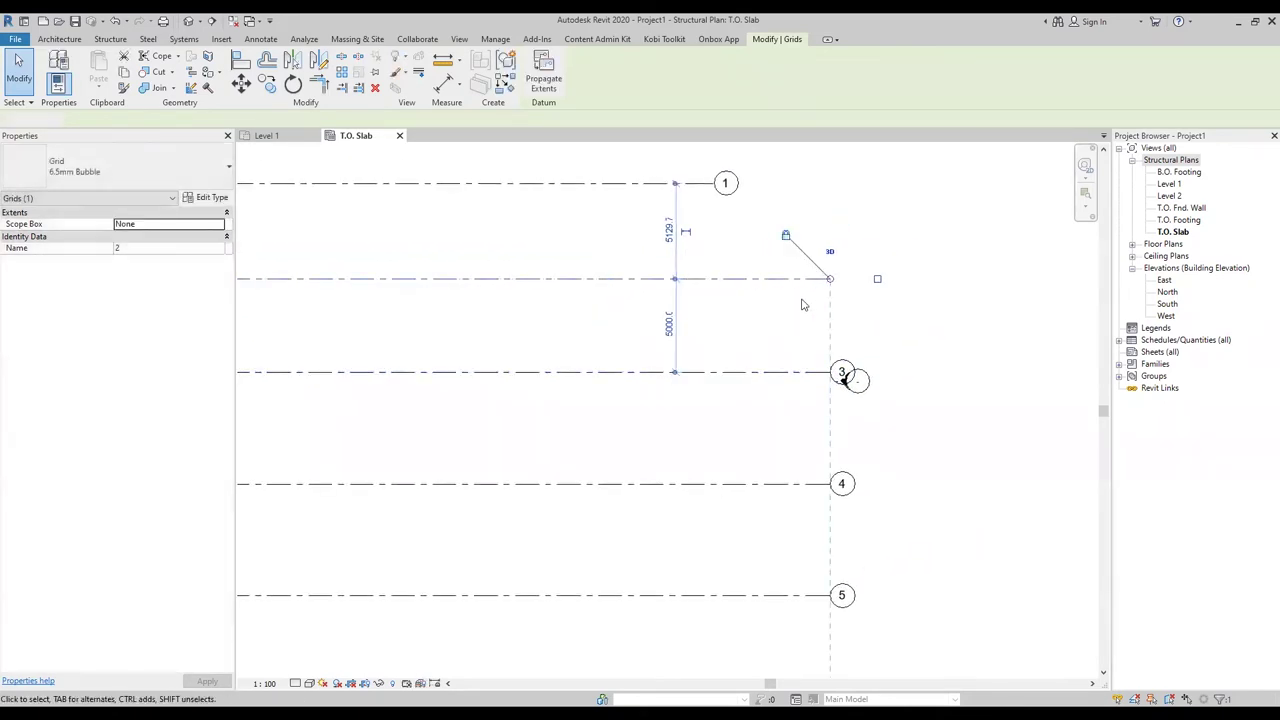
key(Escape)
click(701, 185)
drag(713, 185, 829, 184)
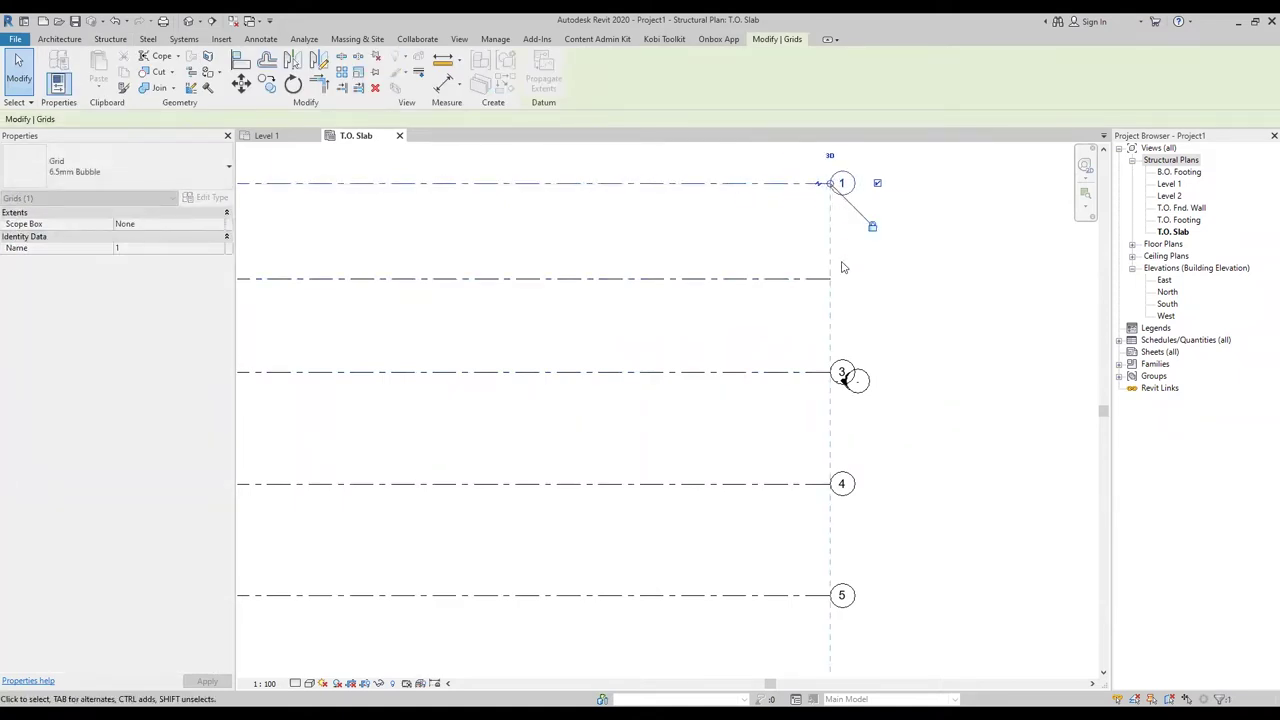
scroll(891, 323, down, 3)
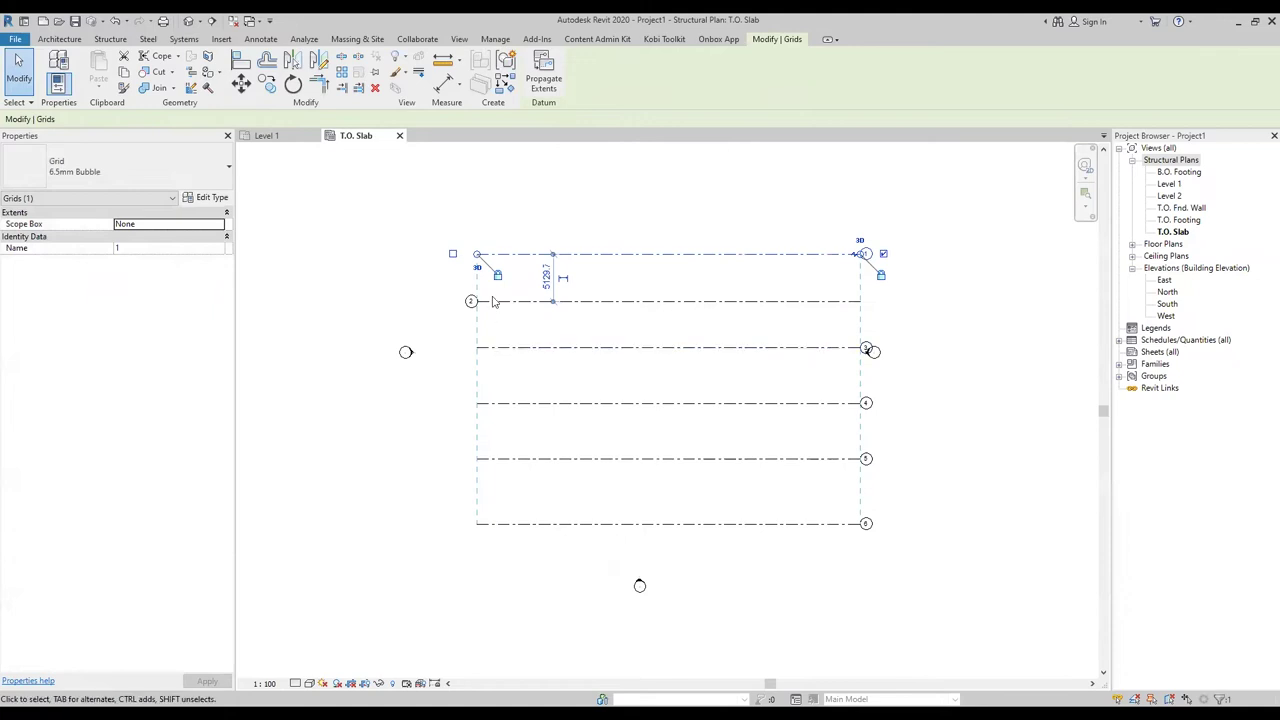
Step: Hide the left bubble of grid 2
click(630, 220)
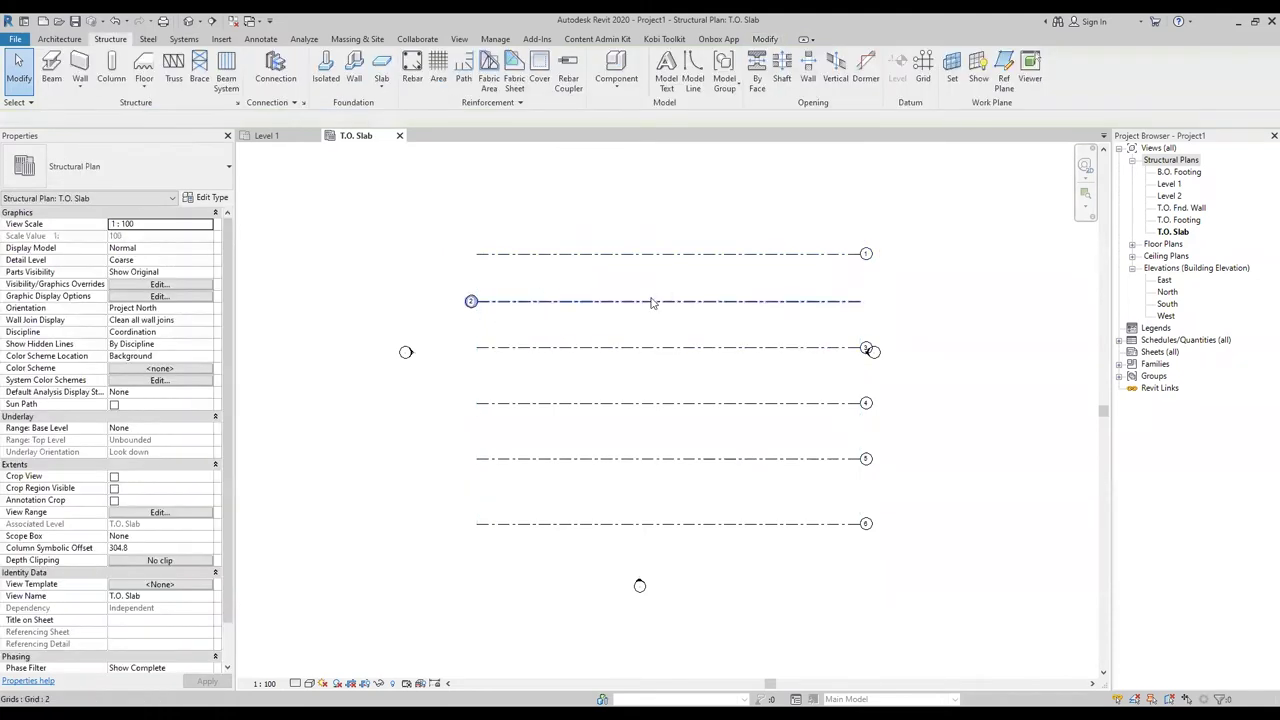
click(655, 301)
scroll(484, 305, up, 2)
click(405, 302)
middle_drag(867, 320, 457, 306)
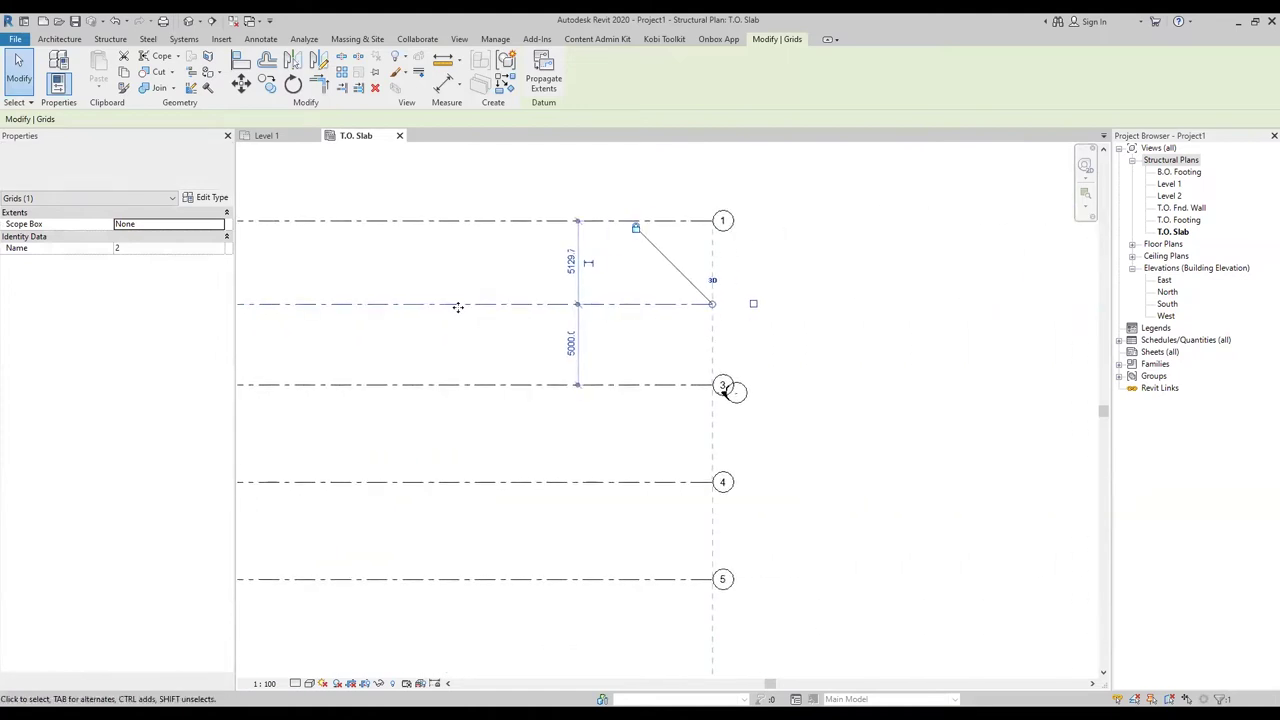
click(836, 315)
Step: Window-select all six horizontal grids and shift them left
scroll(836, 315, down, 1)
scroll(820, 345, down, 1)
scroll(800, 383, down, 1)
drag(760, 490, 597, 212)
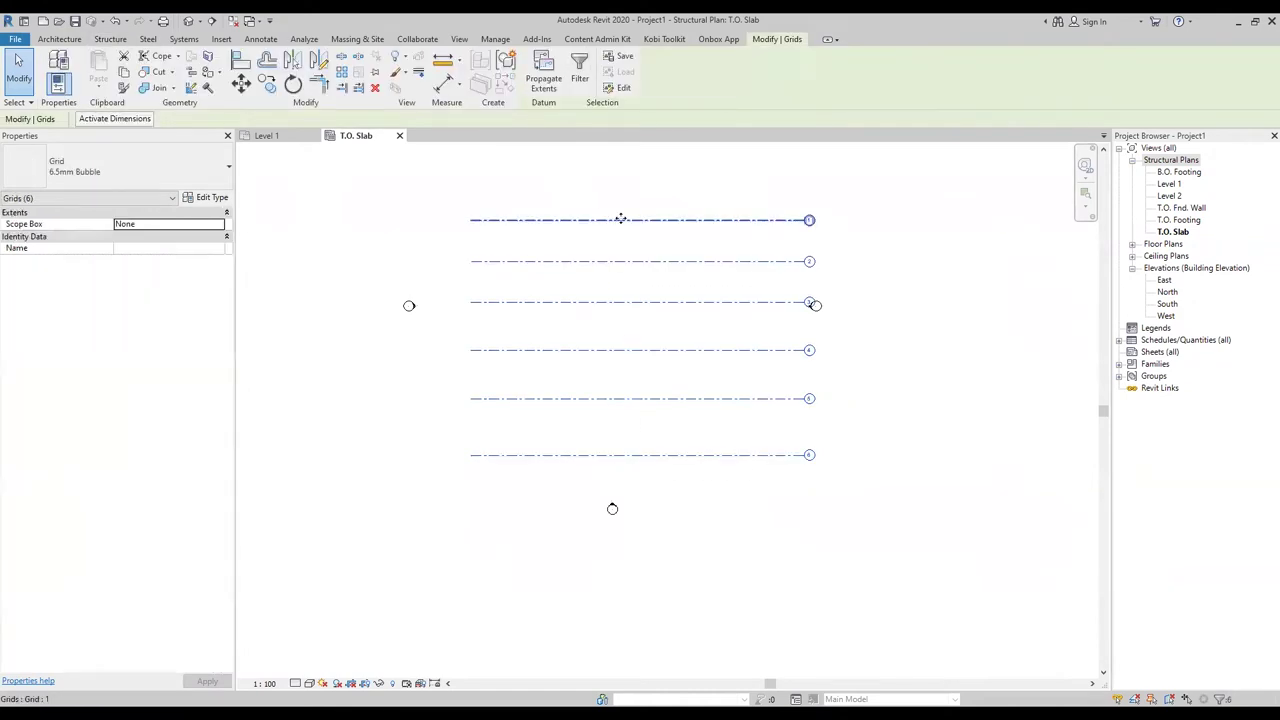
drag(596, 222, 601, 220)
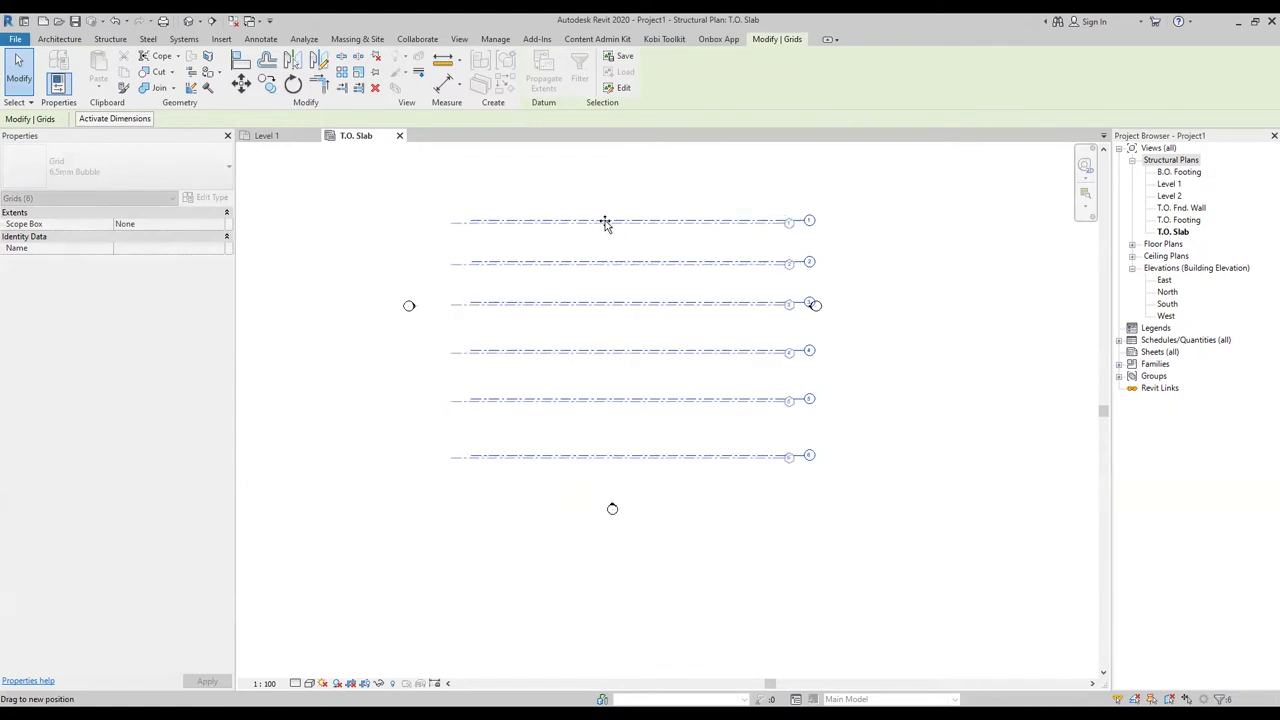
click(894, 263)
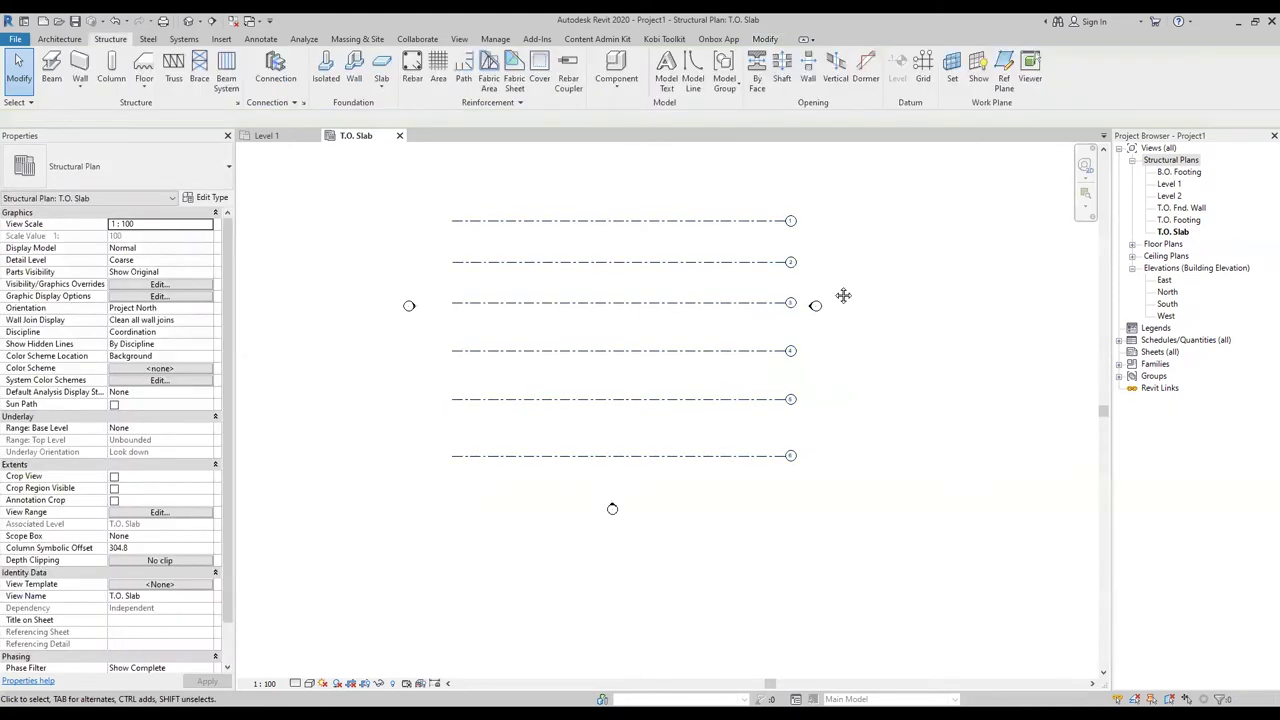
Step: Reselect the six grids and move them up between the elevation markers
scroll(812, 350, down, 2)
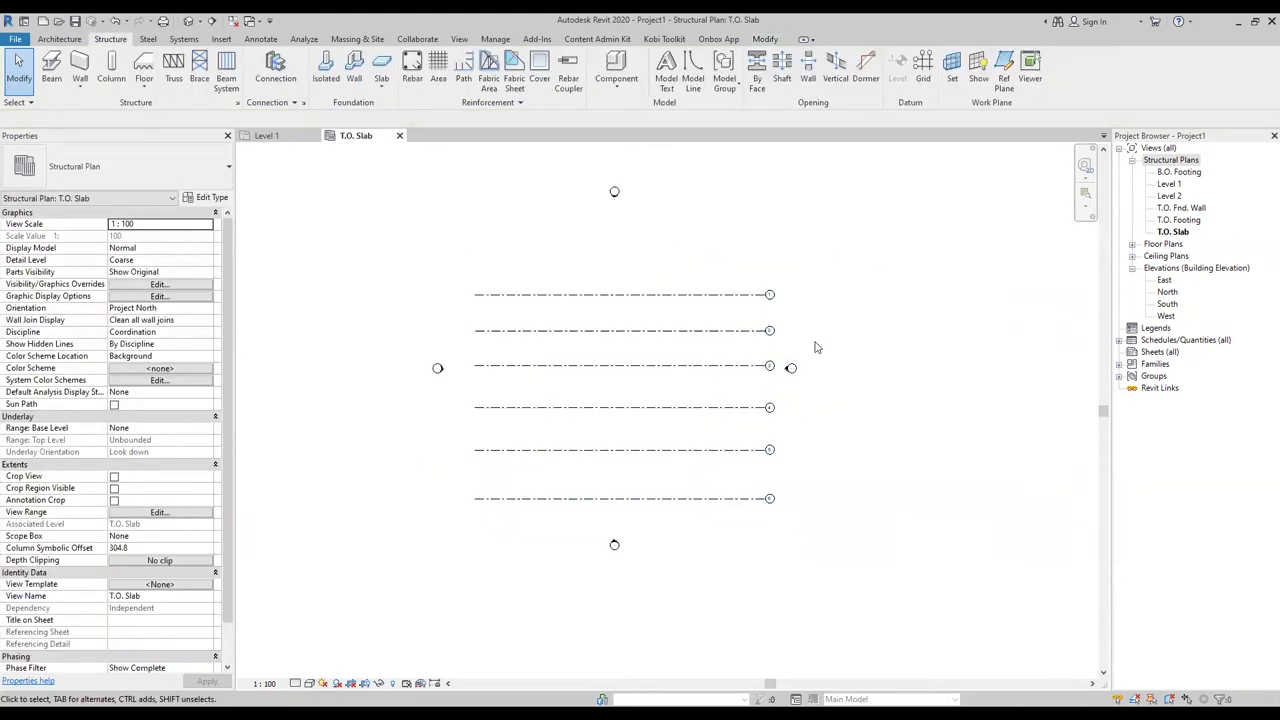
scroll(810, 400, up, 1)
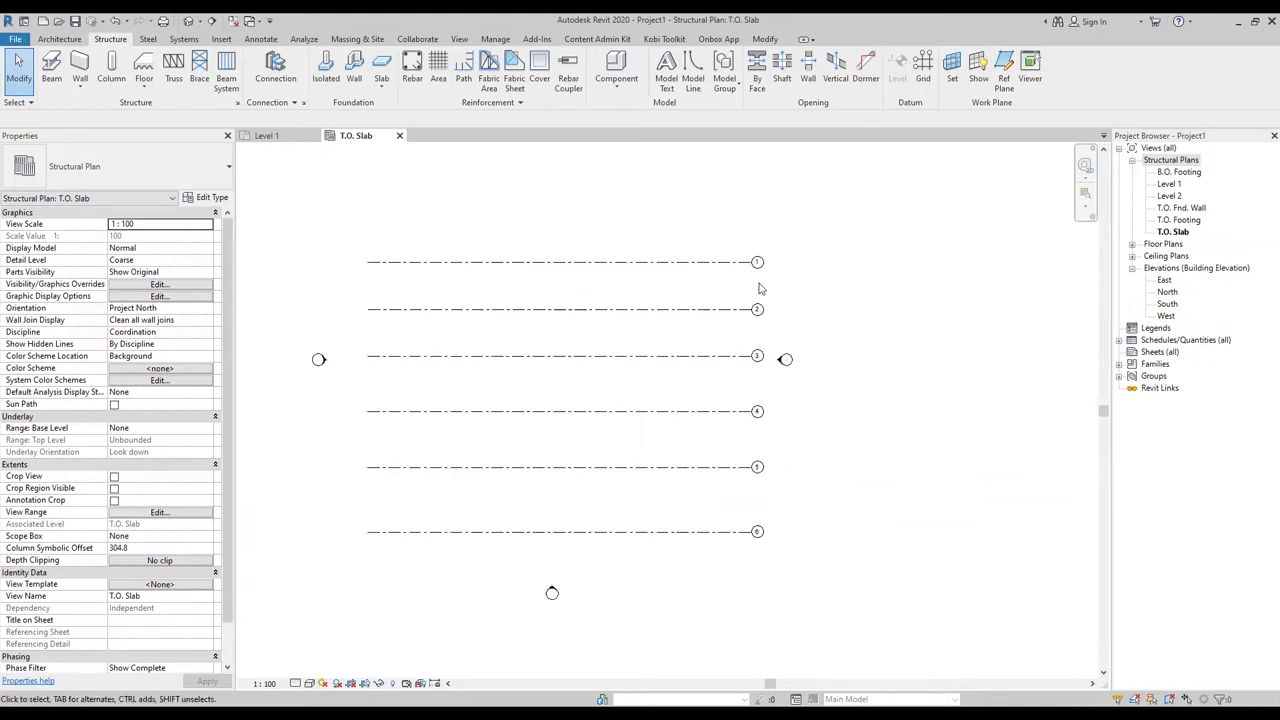
drag(728, 564, 572, 267)
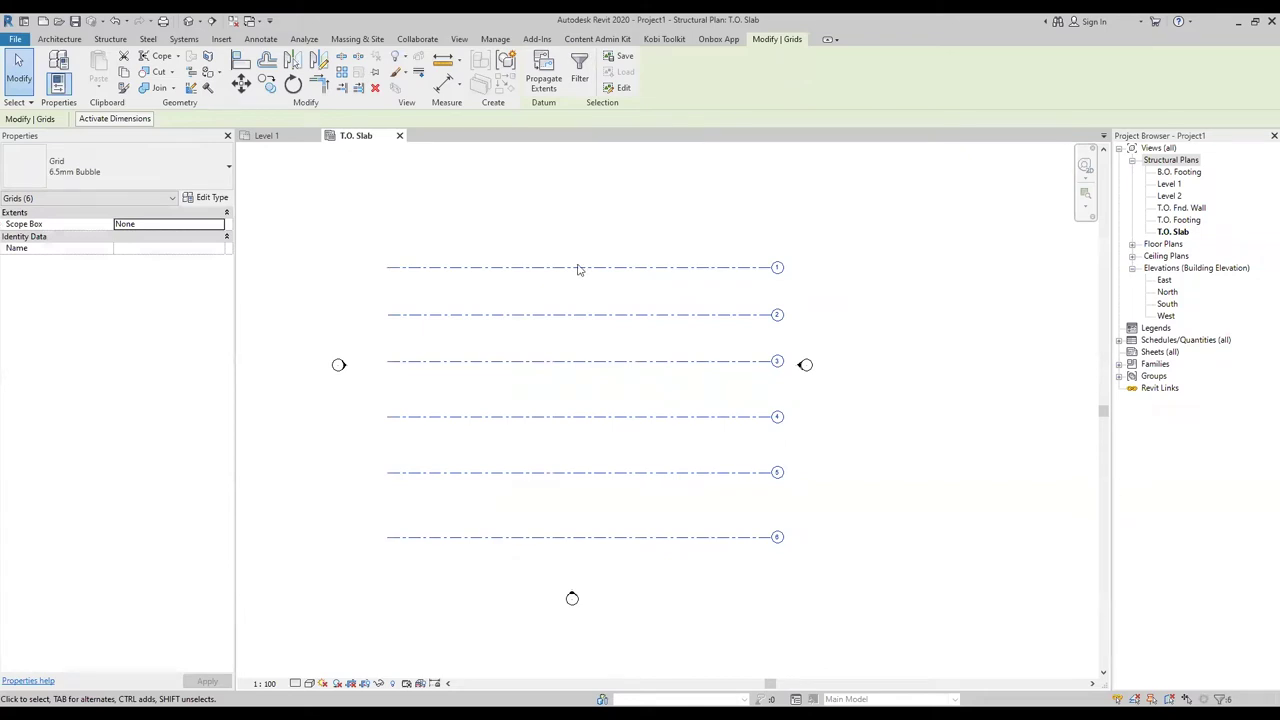
drag(588, 267, 584, 192)
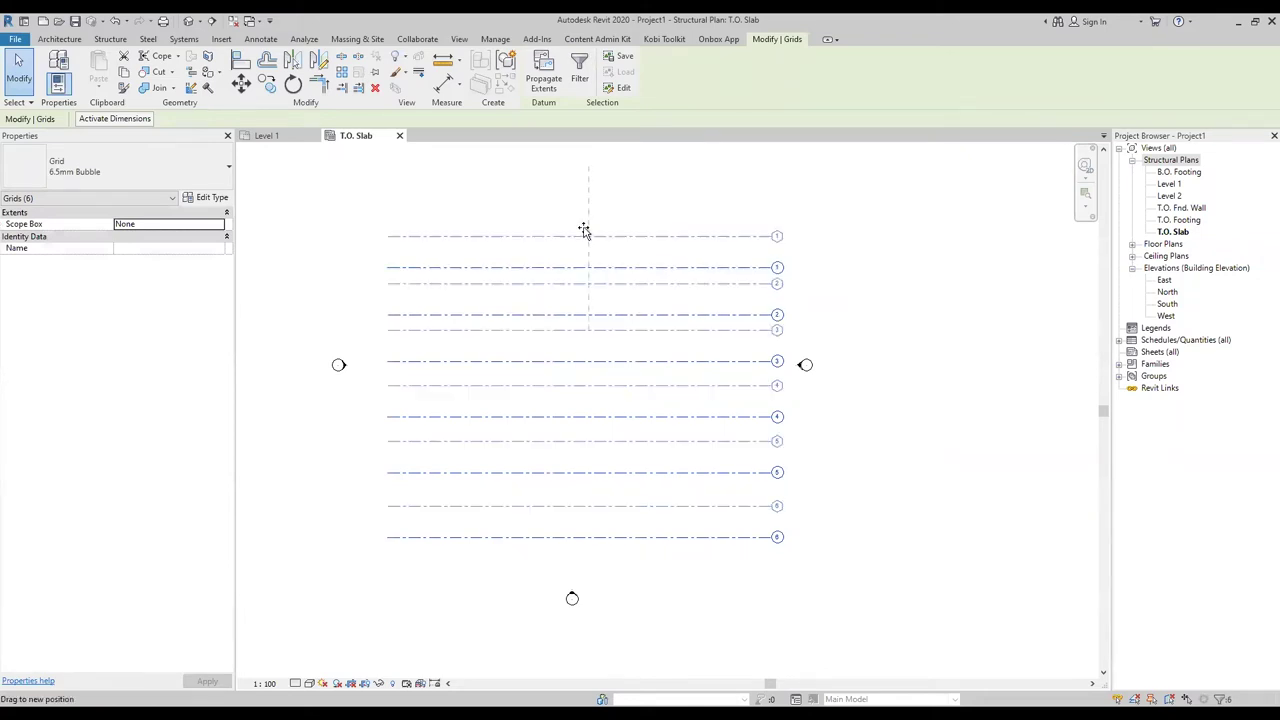
scroll(843, 386, down, 1)
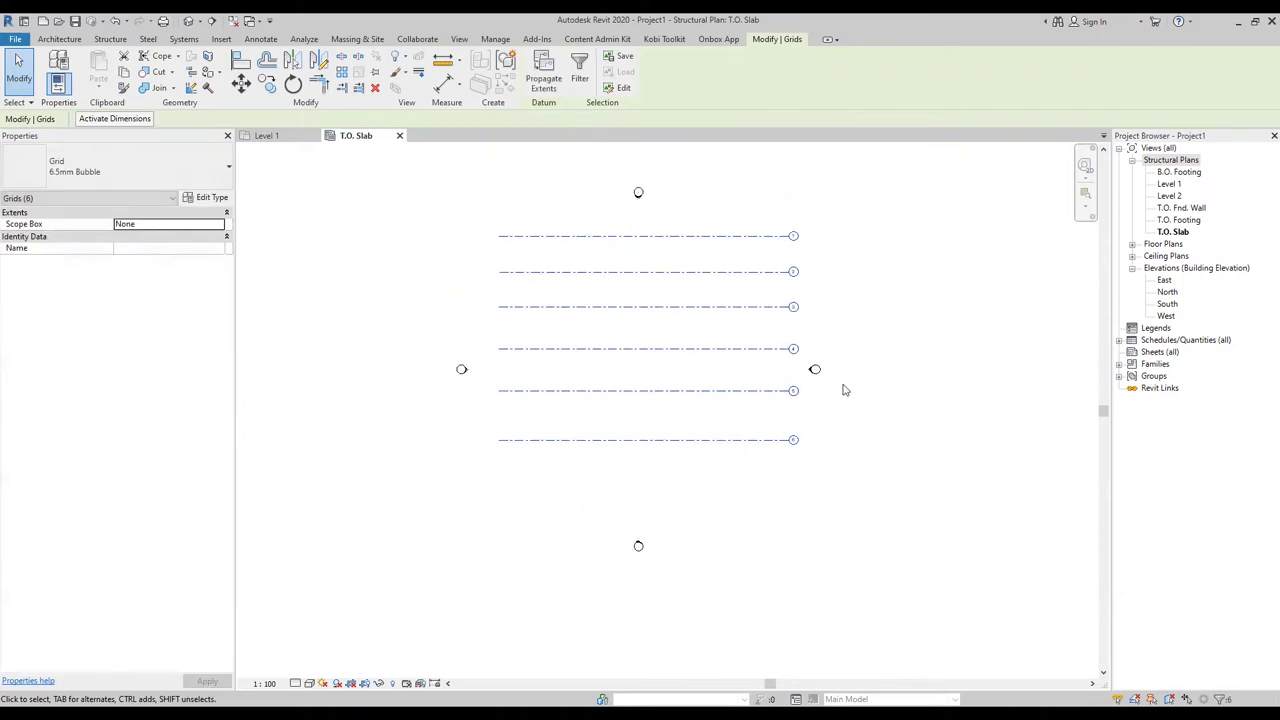
click(754, 488)
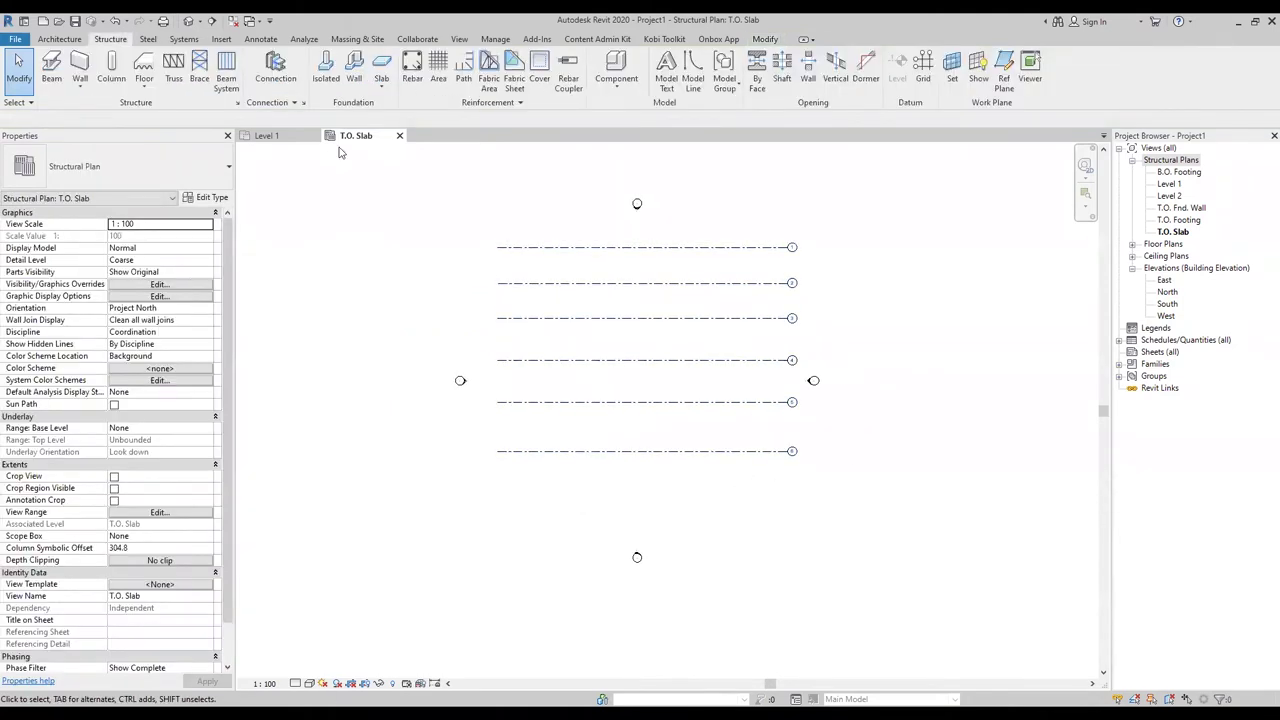
Step: Draw horizontal grid 7 below grid 6, aligned with the other grids
click(920, 68)
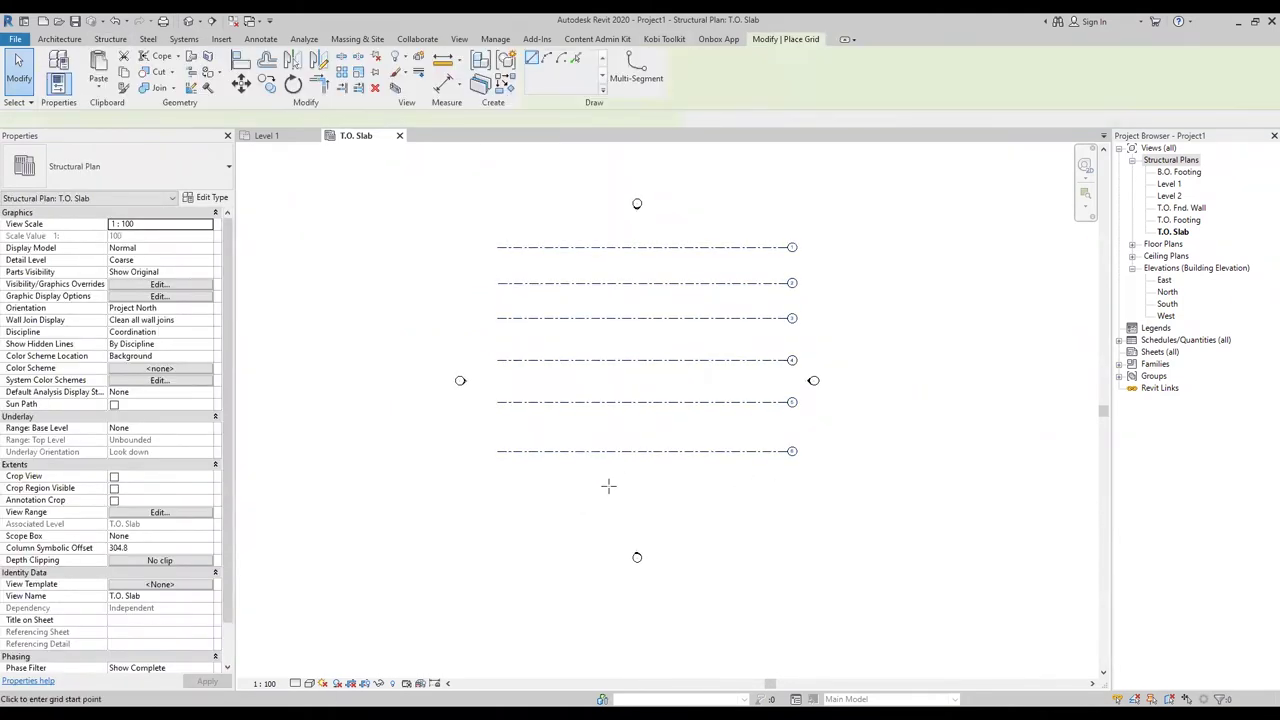
click(498, 494)
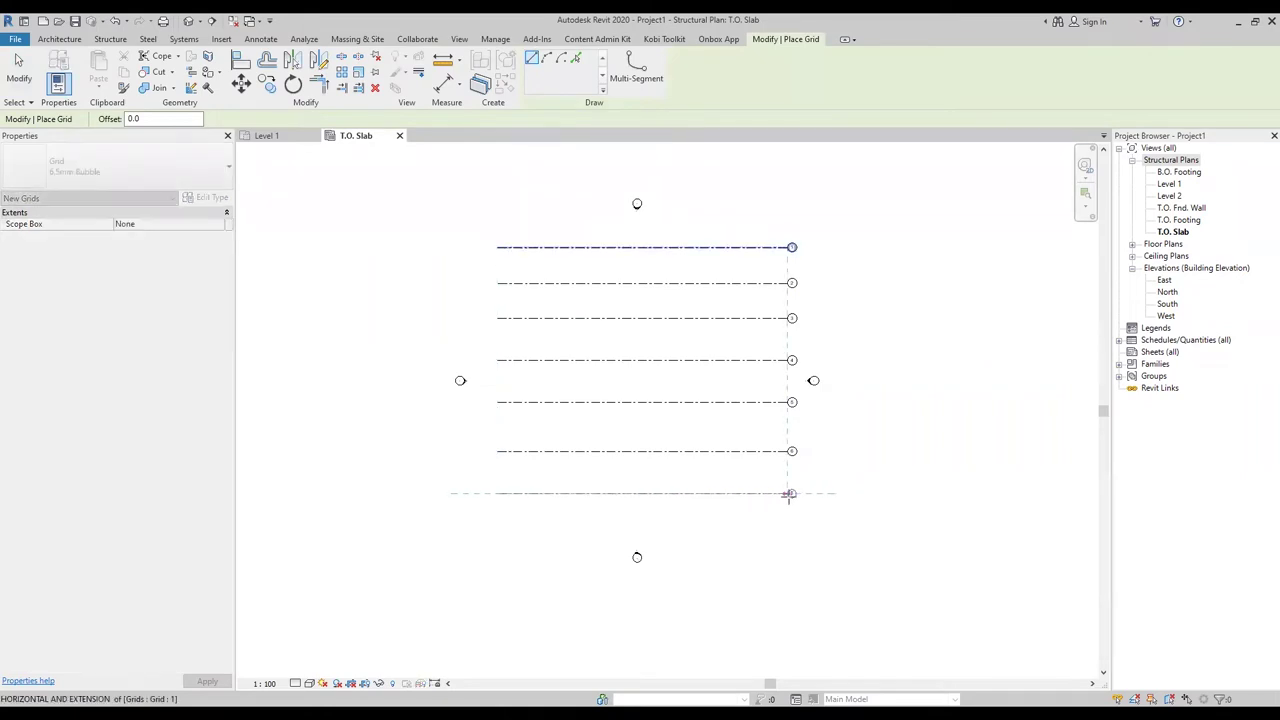
click(790, 493)
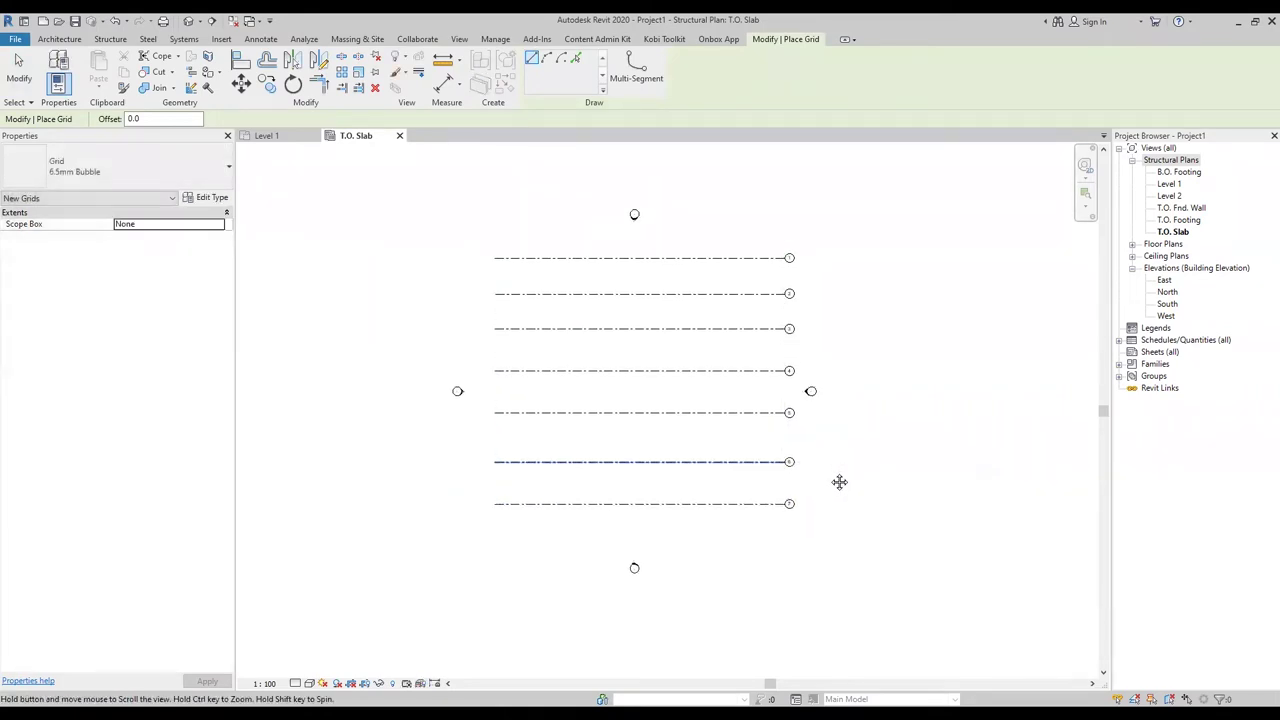
middle_drag(840, 480, 834, 500)
Step: Draw a vertical grid on the left, from below grid 7 to above grid 1
click(532, 552)
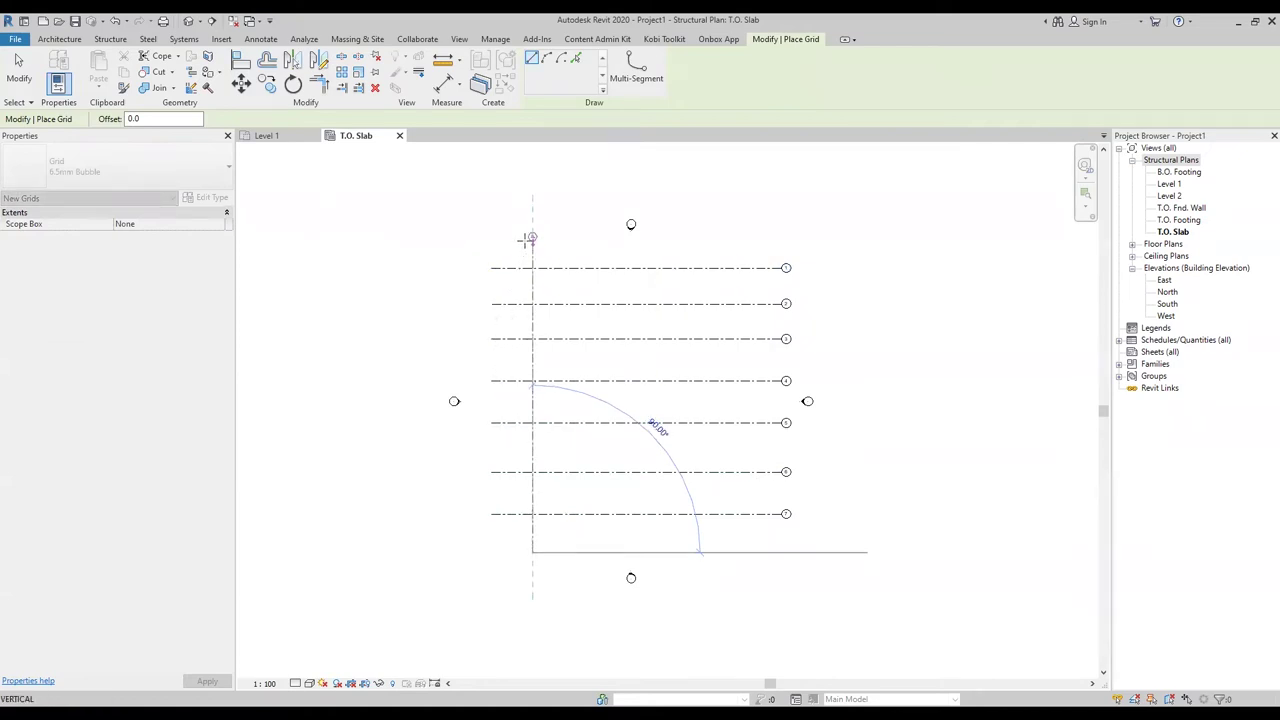
click(527, 237)
scroll(551, 250, up, 1)
scroll(555, 255, up, 1)
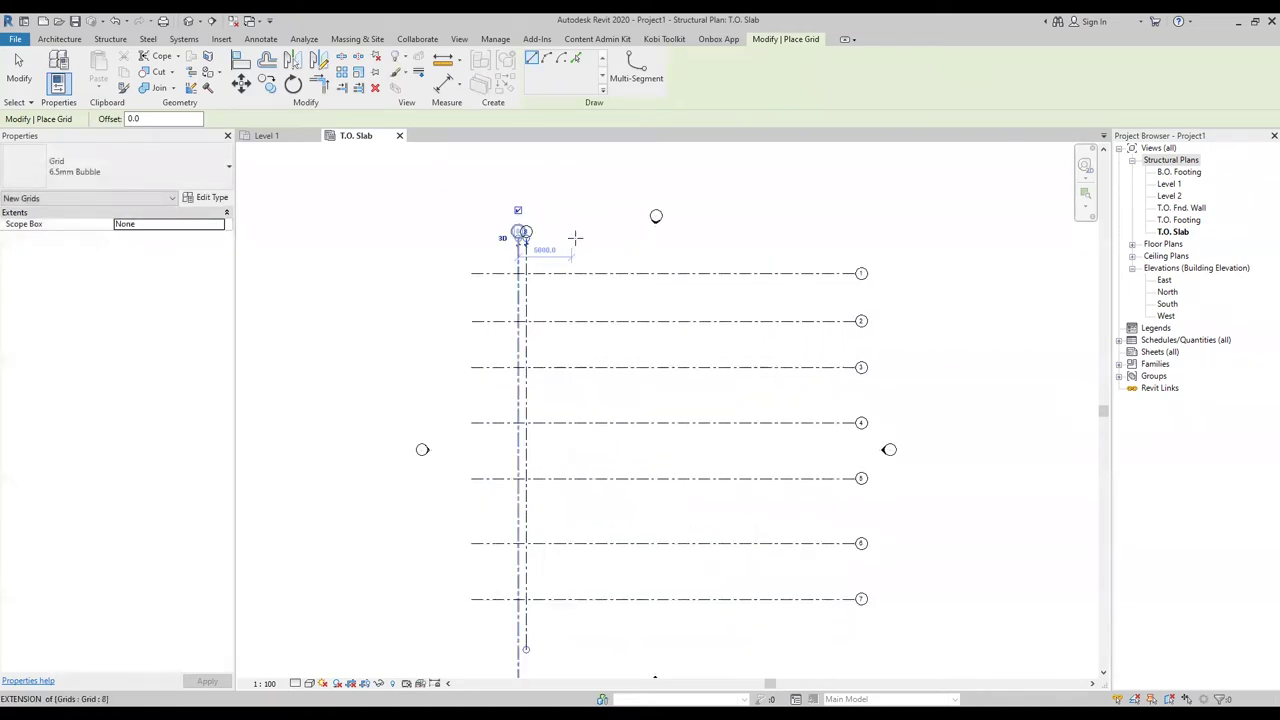
scroll(573, 242, up, 1)
scroll(570, 240, up, 1)
right_click(575, 234)
click(600, 241)
Step: Rename the vertical grid's bubble to A
scroll(516, 236, up, 1)
click(516, 232)
click(514, 229)
key(Return)
scroll(560, 235, down, 5)
key(Escape)
scroll(558, 230, up, 1)
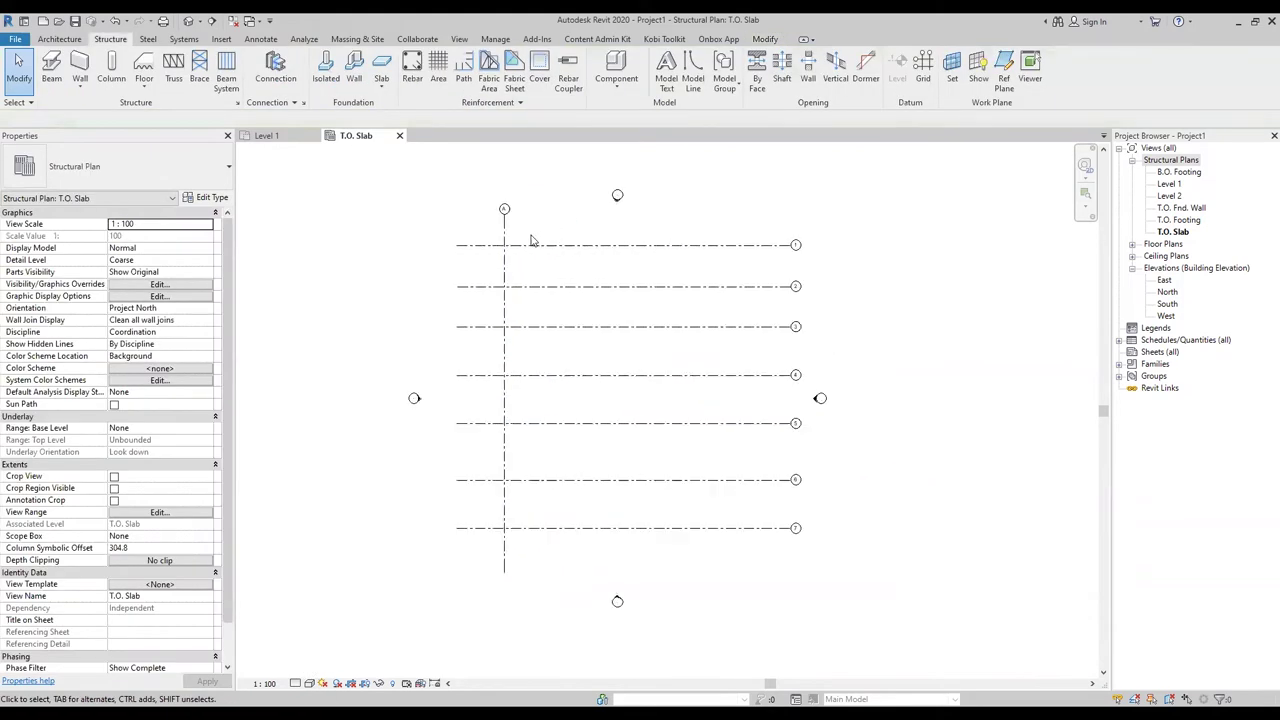
key(g)
key(r)
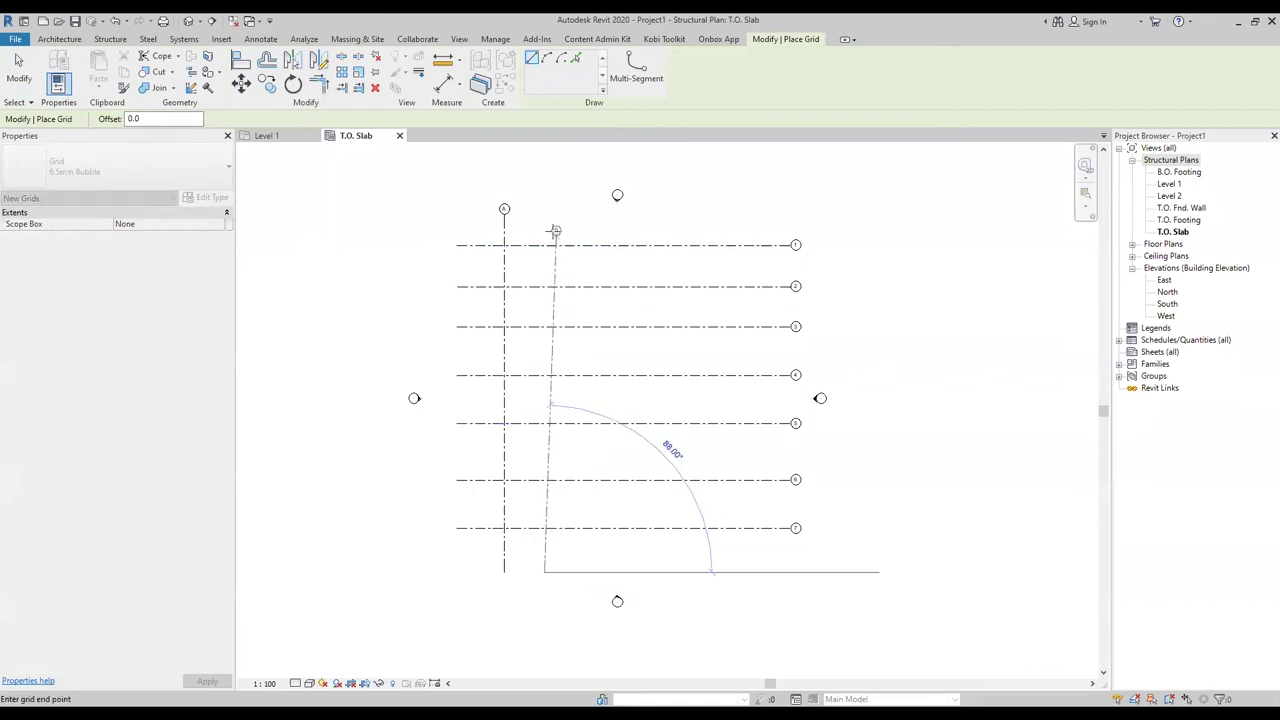
Step: Finish vertical grid B to the right of grid A
click(544, 210)
right_click(593, 227)
click(613, 227)
scroll(514, 200, up, 3)
scroll(620, 330, down, 3)
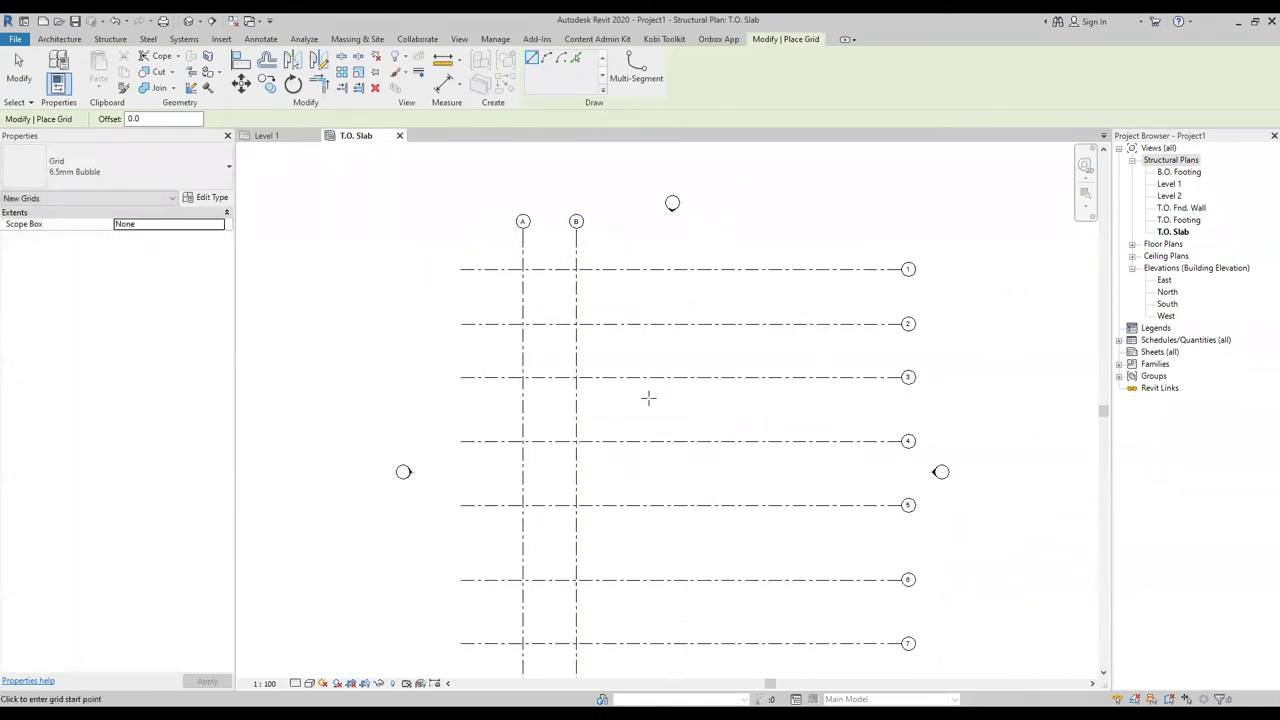
scroll(605, 550, down, 1)
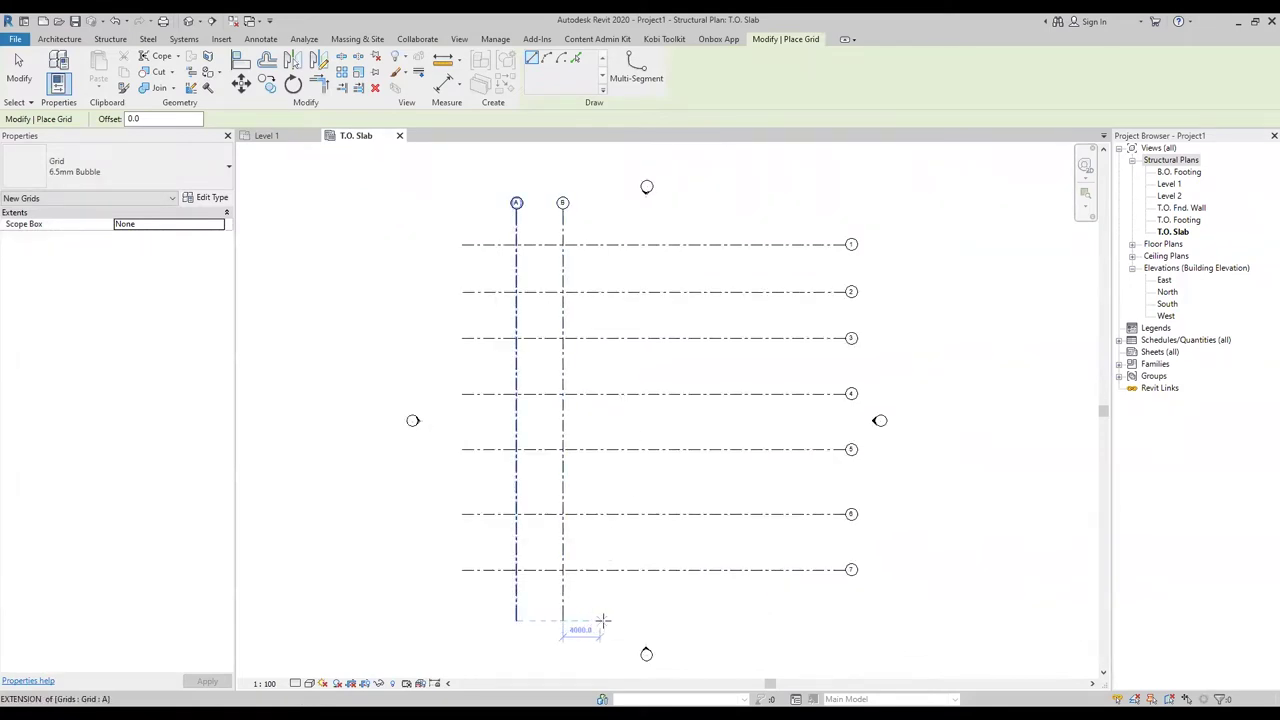
Step: Draw vertical grids C, D and E, each spanning bottom to top
click(609, 620)
click(609, 210)
right_click(648, 210)
click(682, 222)
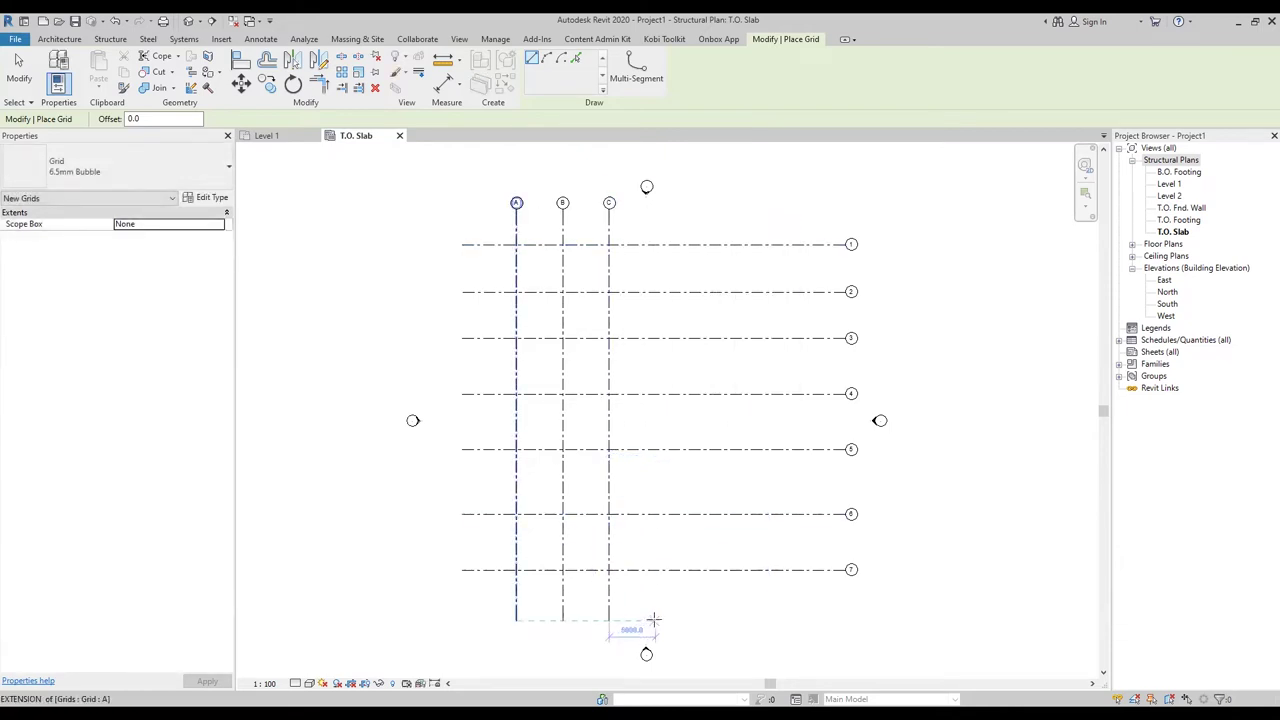
click(655, 620)
click(655, 226)
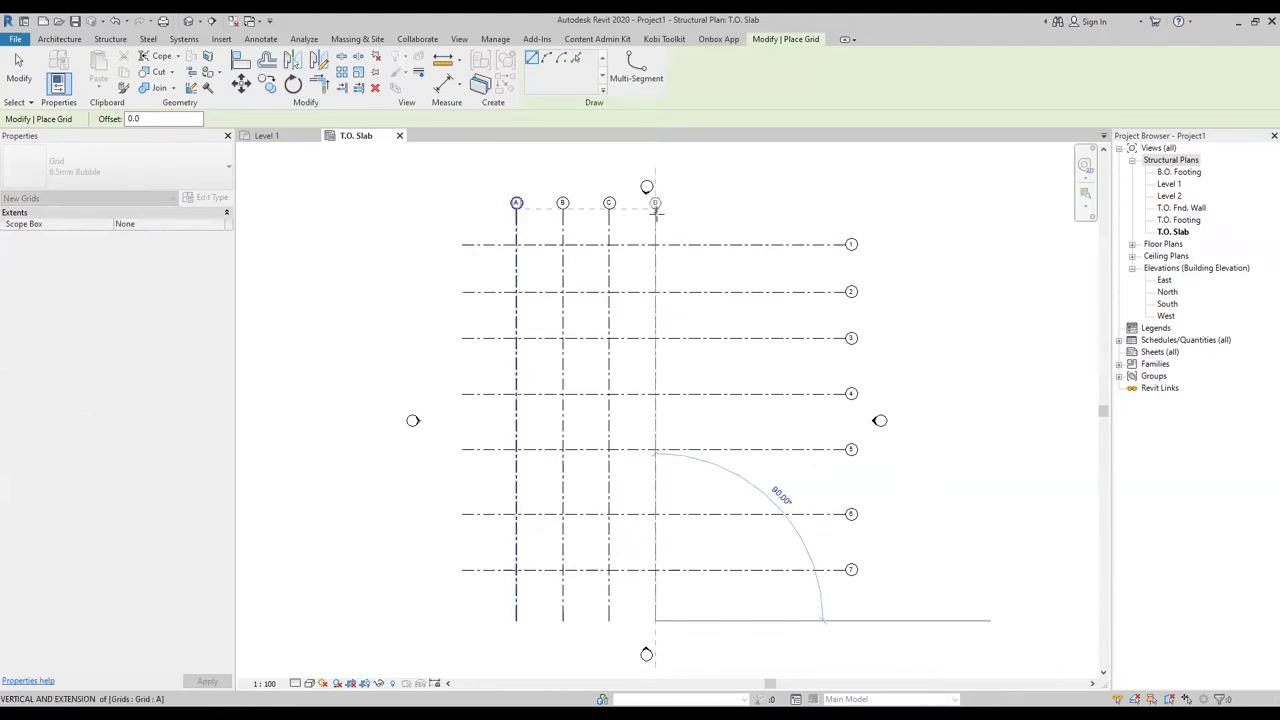
right_click(655, 212)
click(715, 224)
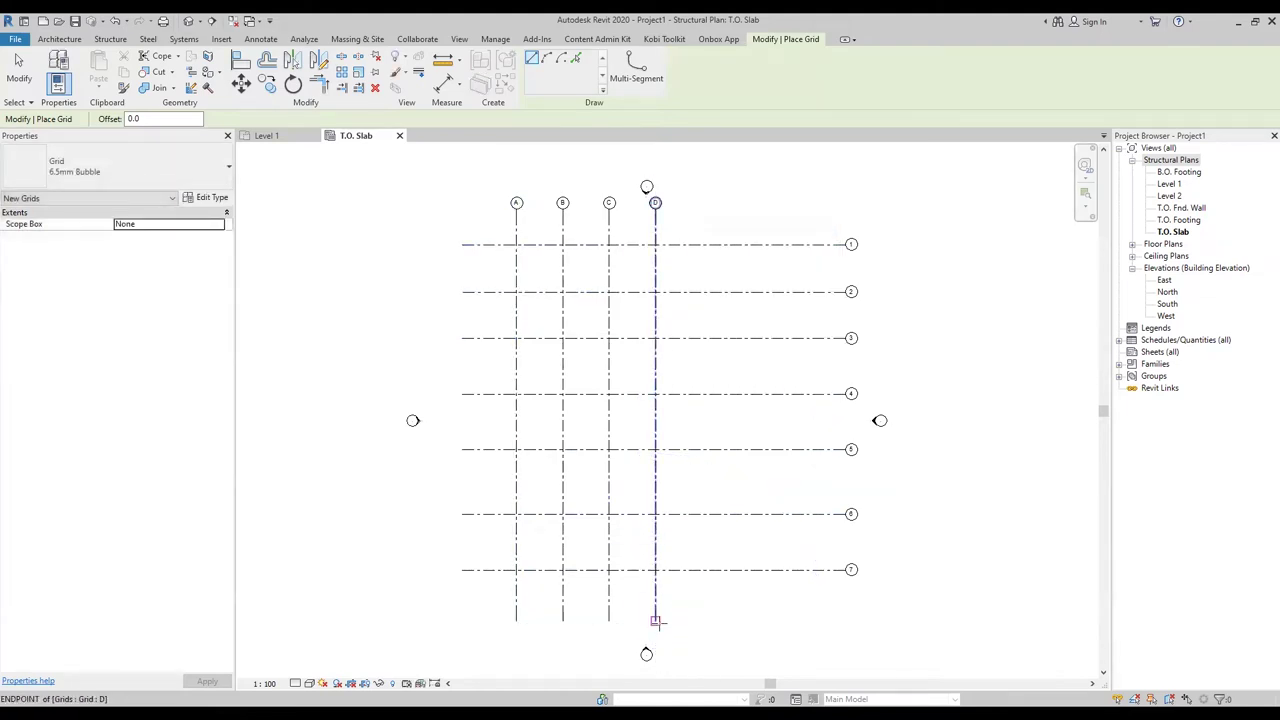
click(701, 620)
click(700, 212)
right_click(735, 253)
click(762, 259)
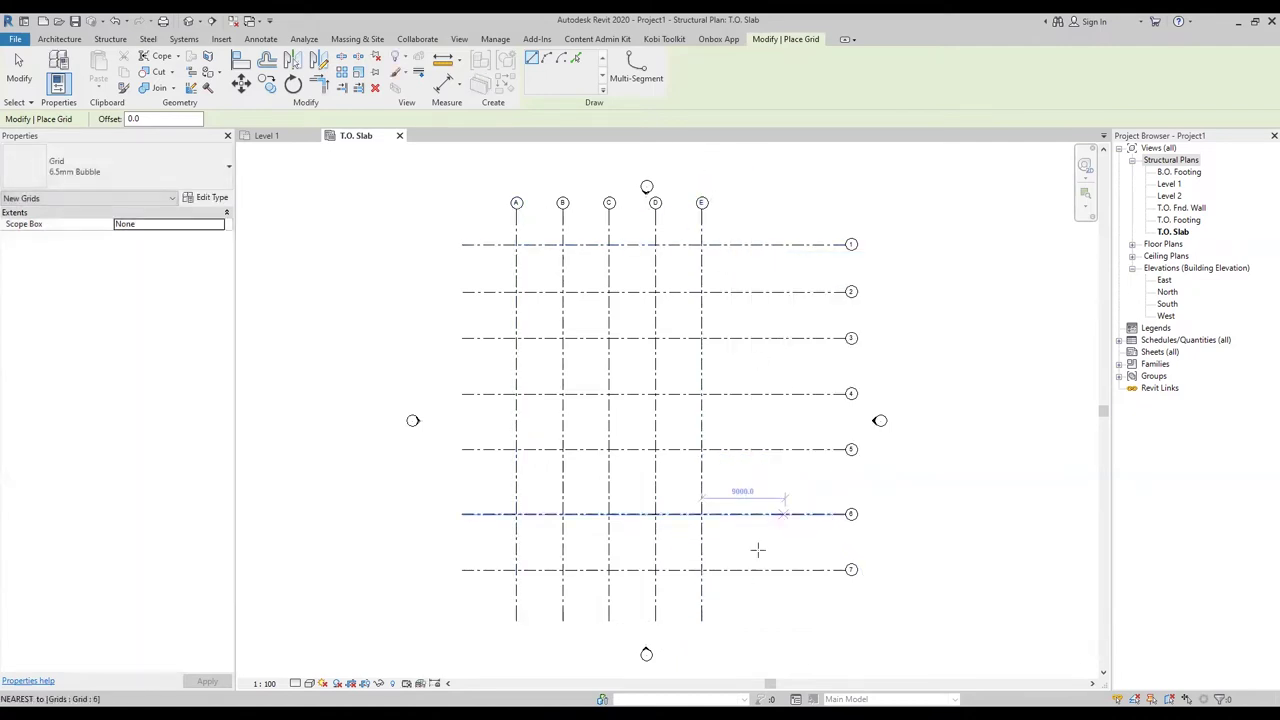
Step: Draw vertical grids F and G level with the others, then exit grid placement
click(745, 620)
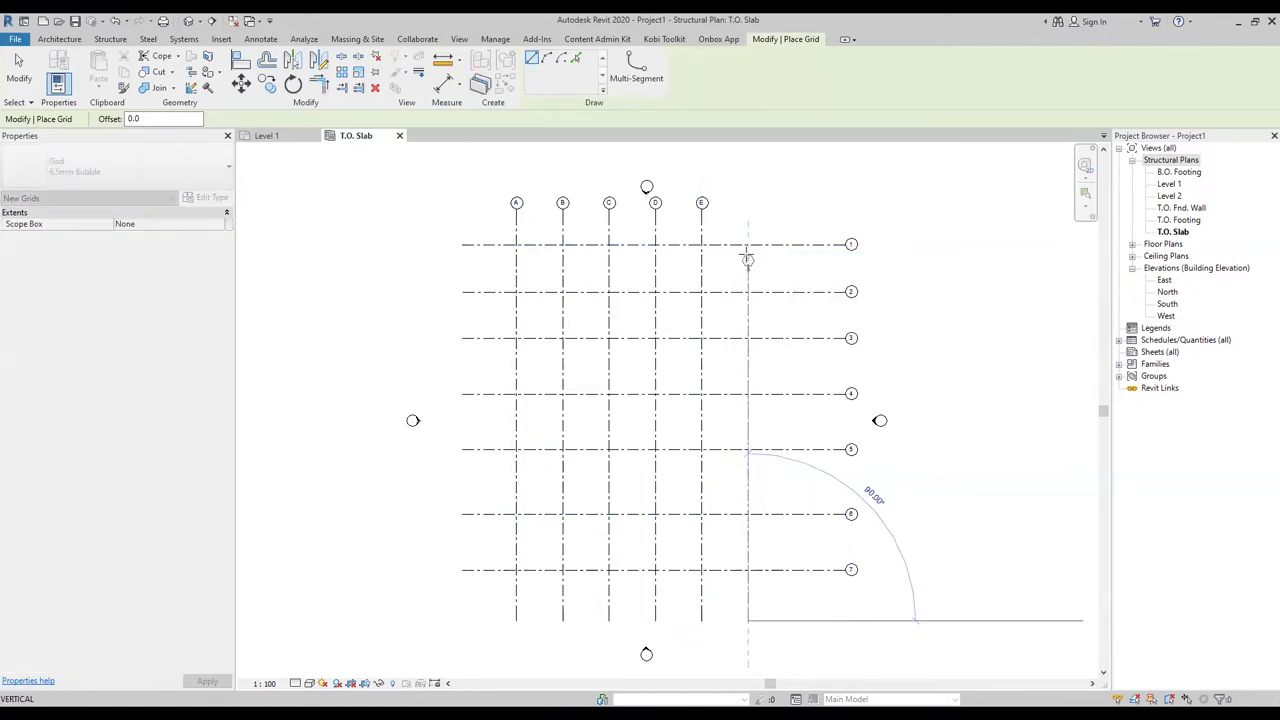
click(747, 208)
right_click(801, 218)
click(772, 224)
click(794, 620)
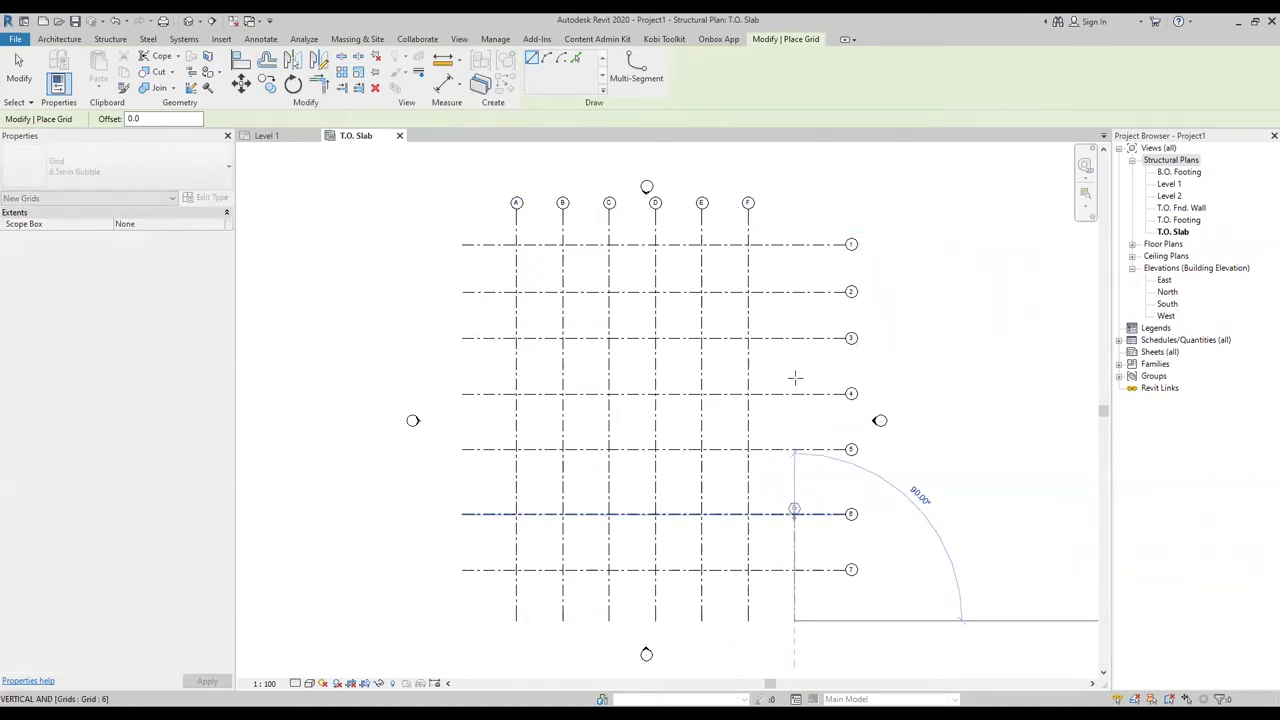
click(794, 208)
right_click(888, 216)
click(910, 221)
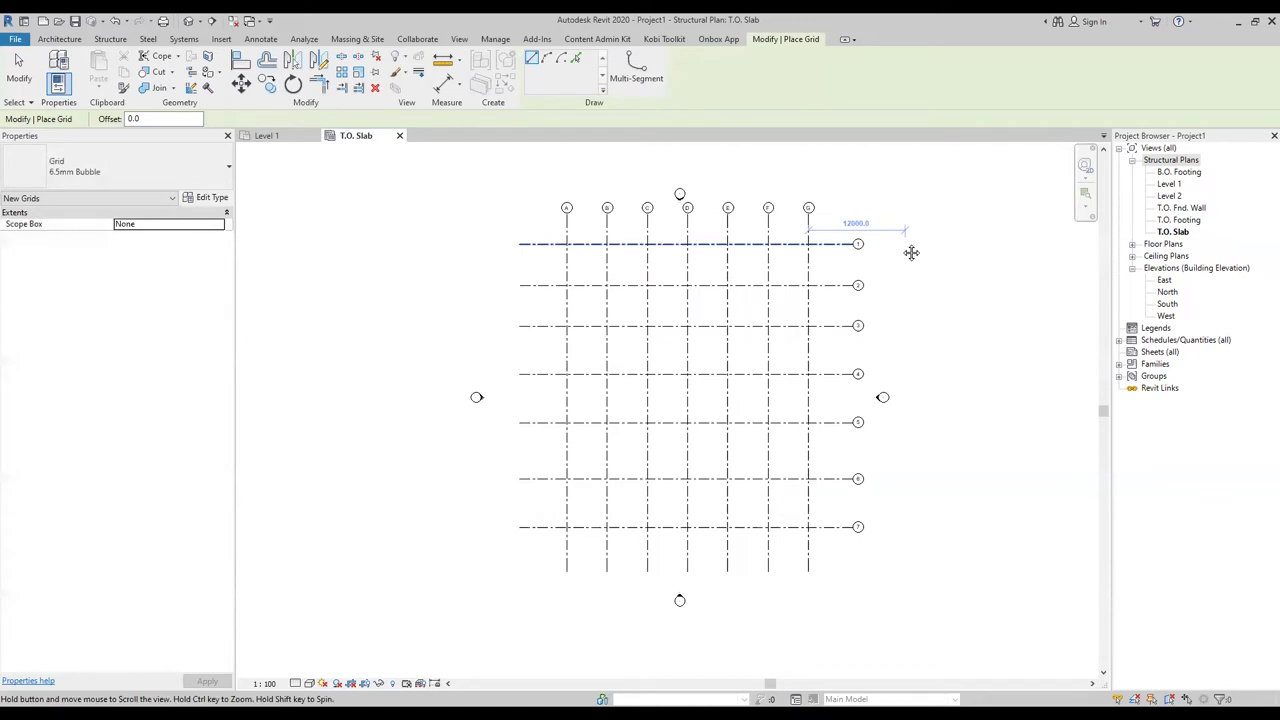
right_click(854, 234)
click(886, 237)
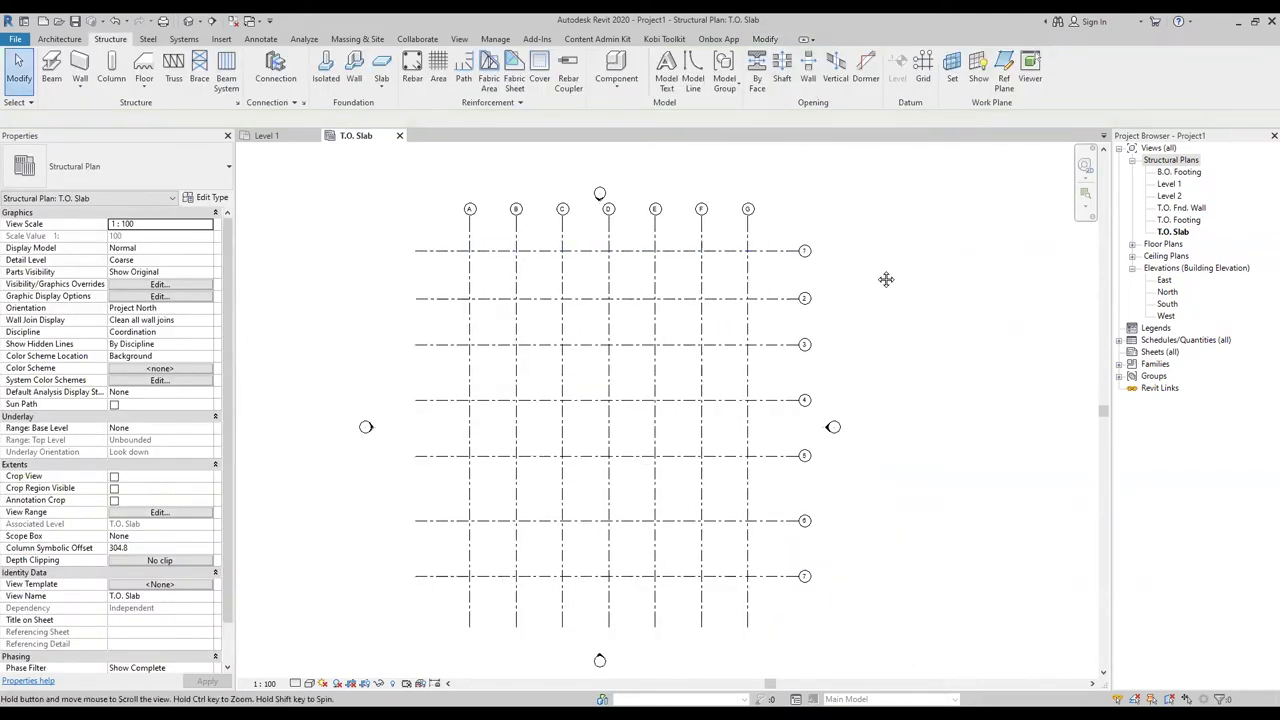
Step: Add an elbow to grid G's top bubble leader so the bubble jogs off the line
middle_drag(836, 290, 826, 307)
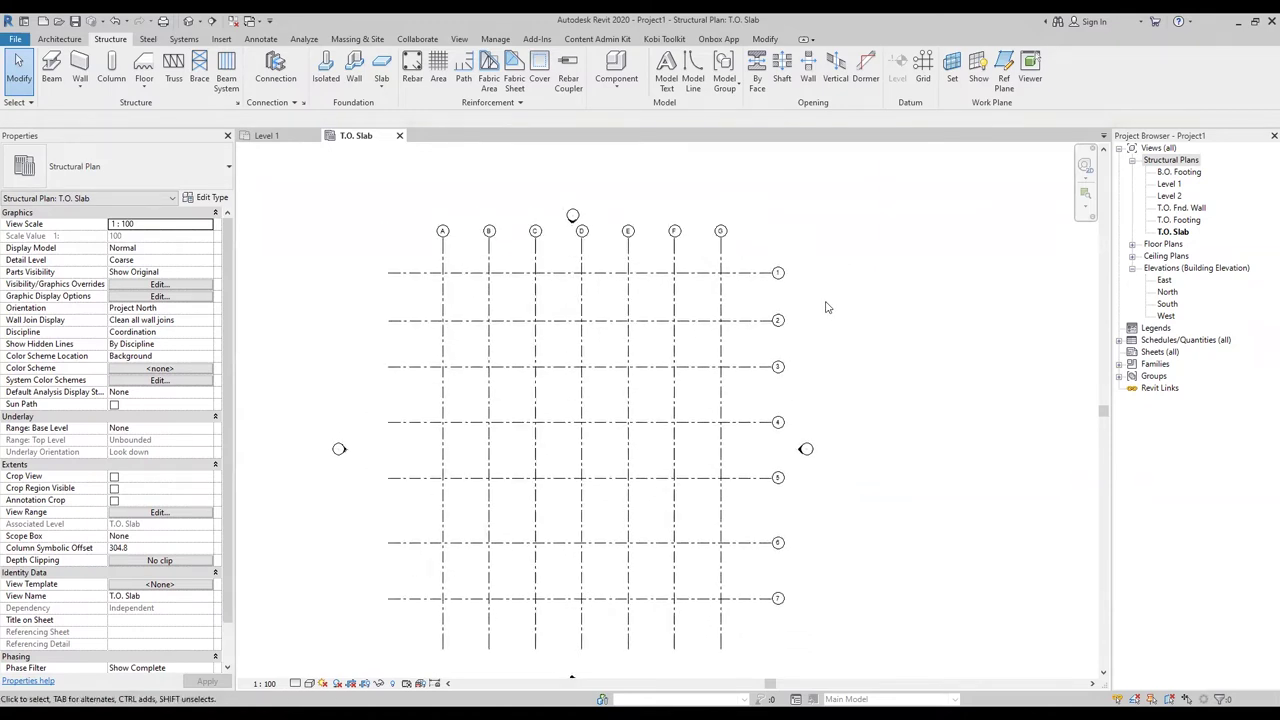
scroll(797, 300, down, 1)
click(731, 284)
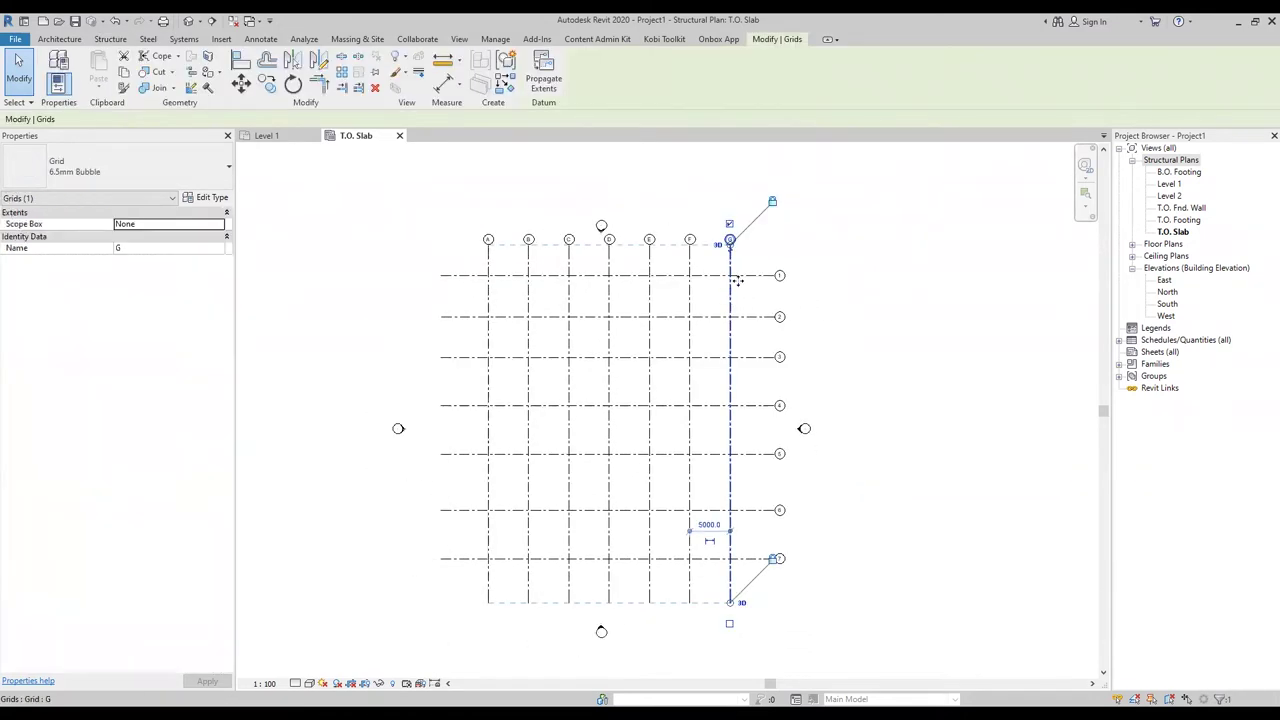
scroll(736, 275, up, 1)
scroll(734, 265, up, 1)
scroll(800, 285, up, 2)
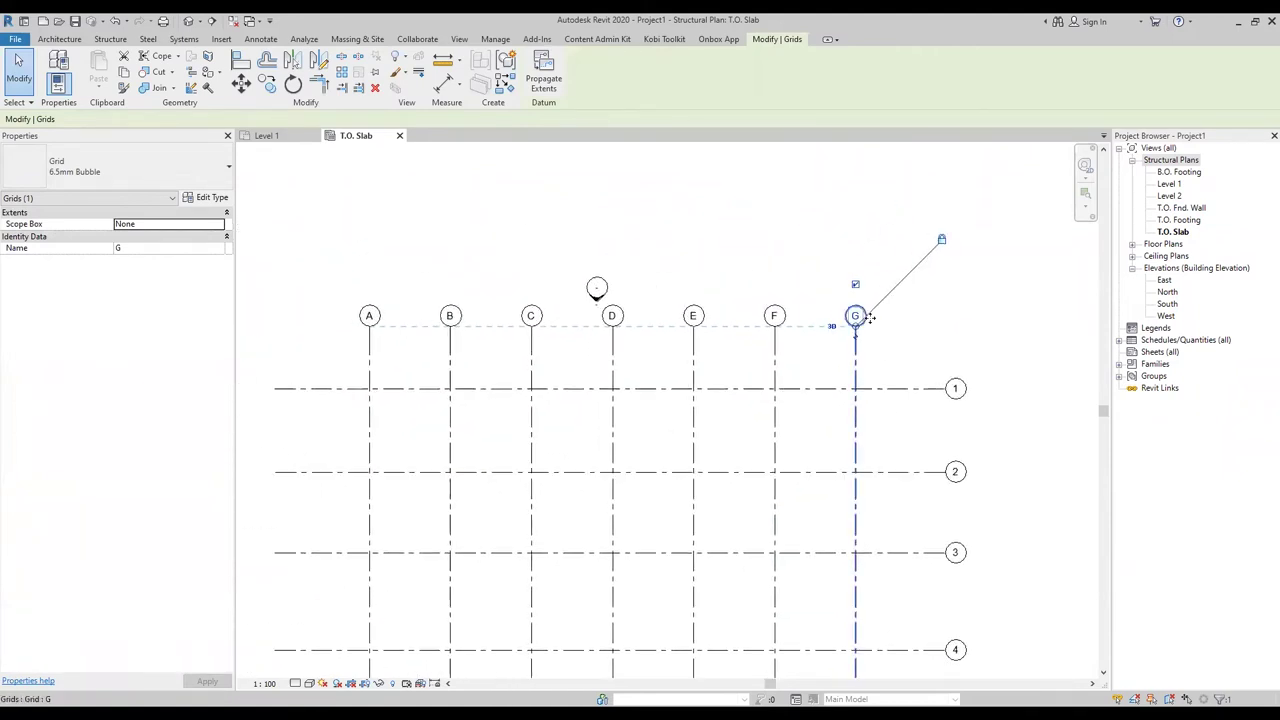
mouse_move(855, 328)
mouse_down()
mouse_move(855, 233)
mouse_move(857, 318)
mouse_up()
key(Escape)
scroll(950, 295, down, 2)
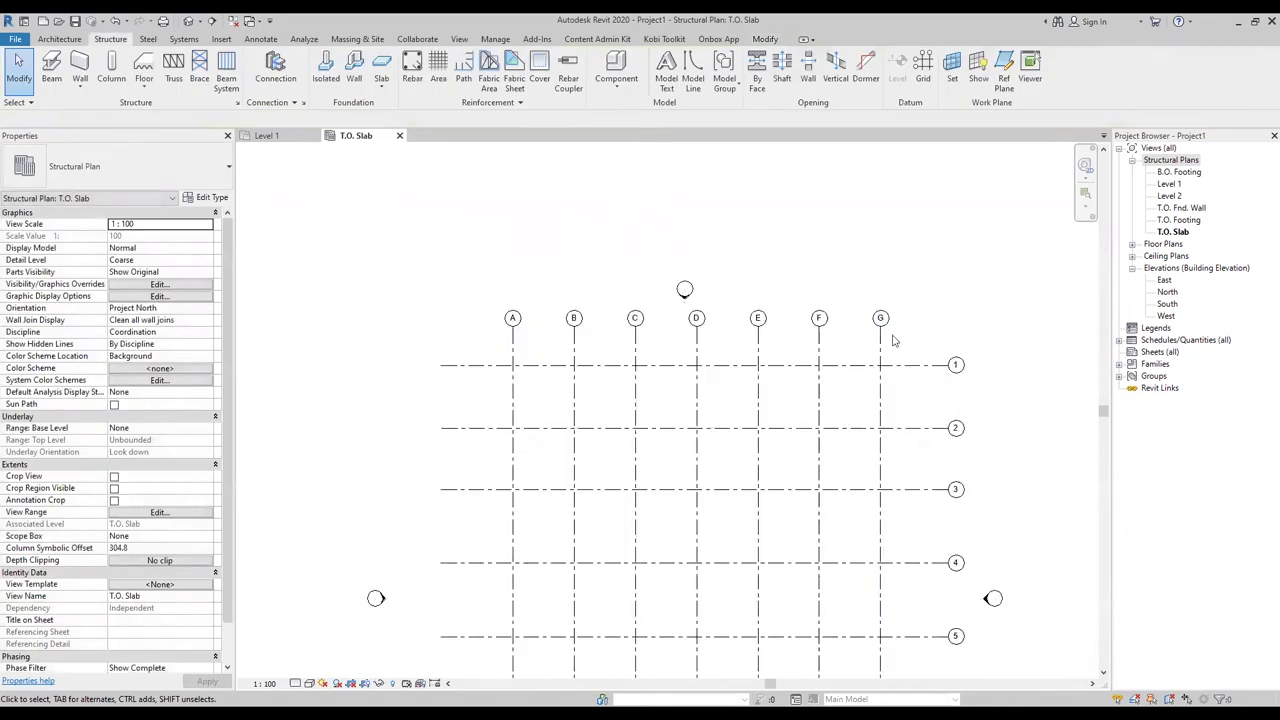
click(881, 333)
scroll(881, 323, up, 2)
scroll(881, 323, up, 1)
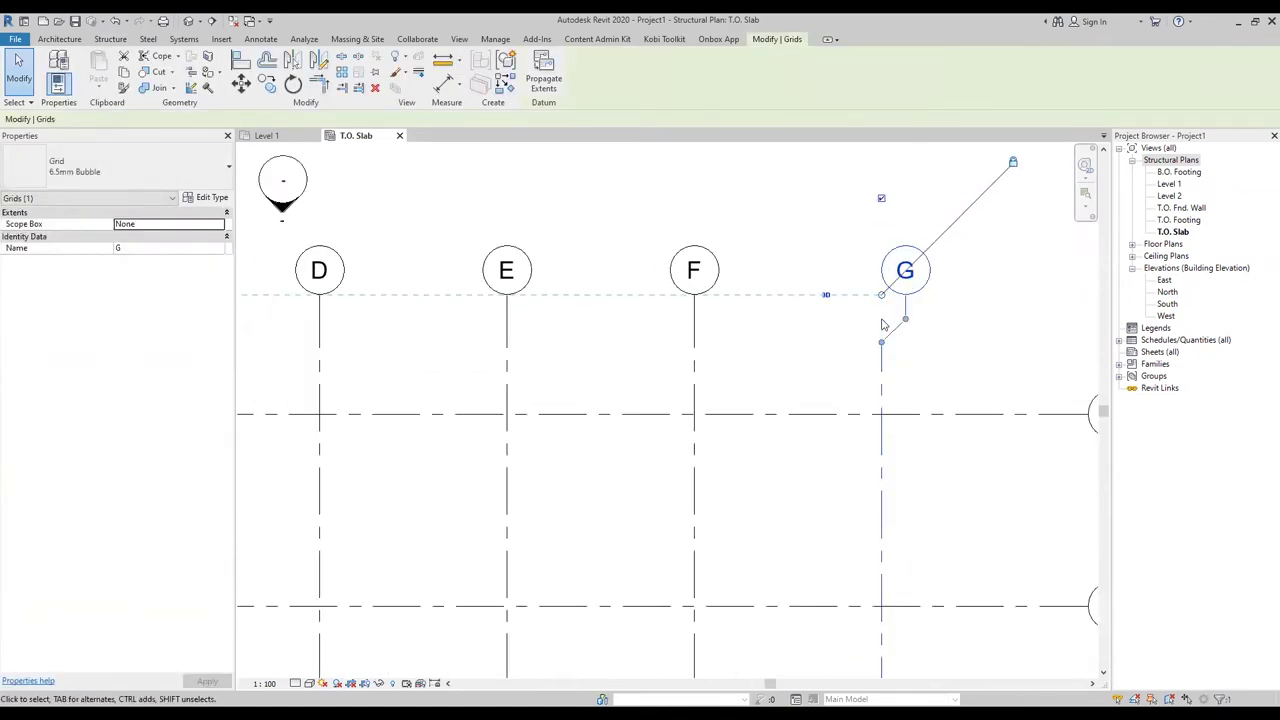
click(968, 320)
scroll(968, 320, down, 2)
scroll(980, 323, down, 2)
scroll(930, 310, down, 1)
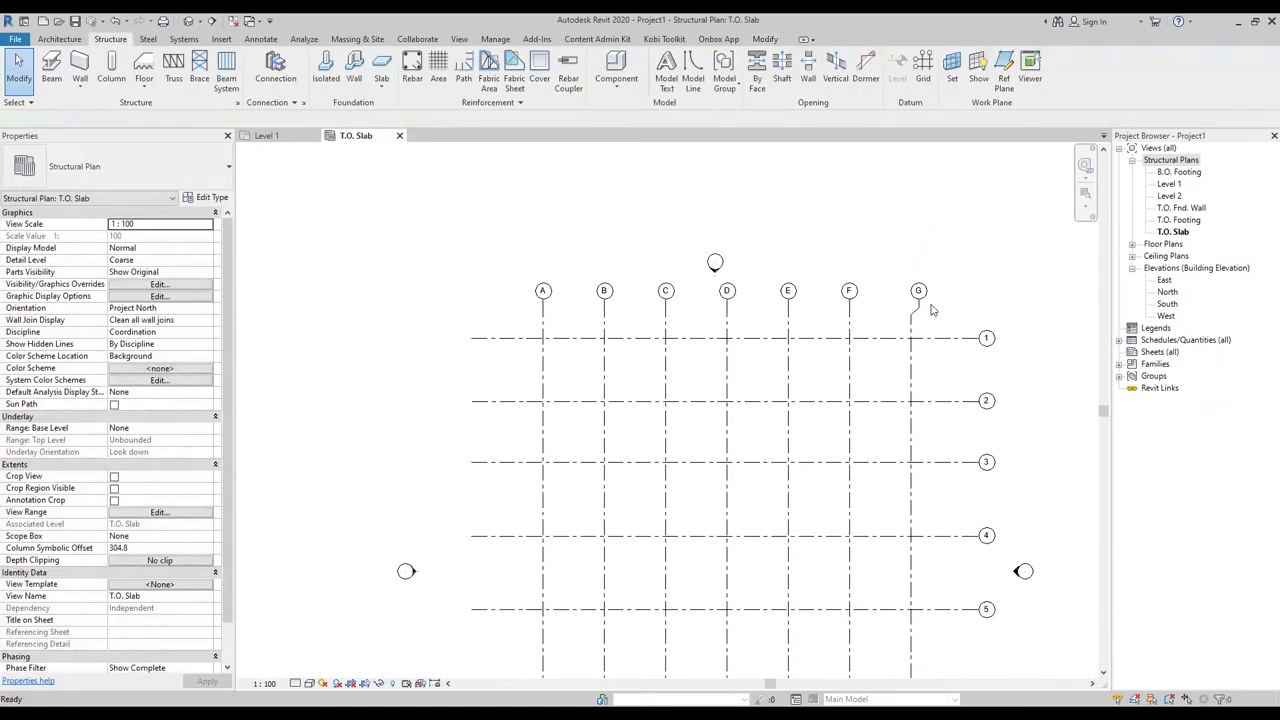
Step: Give grid A's bubble leader an elbow as well, then deselect it
click(543, 318)
scroll(543, 314, up, 2)
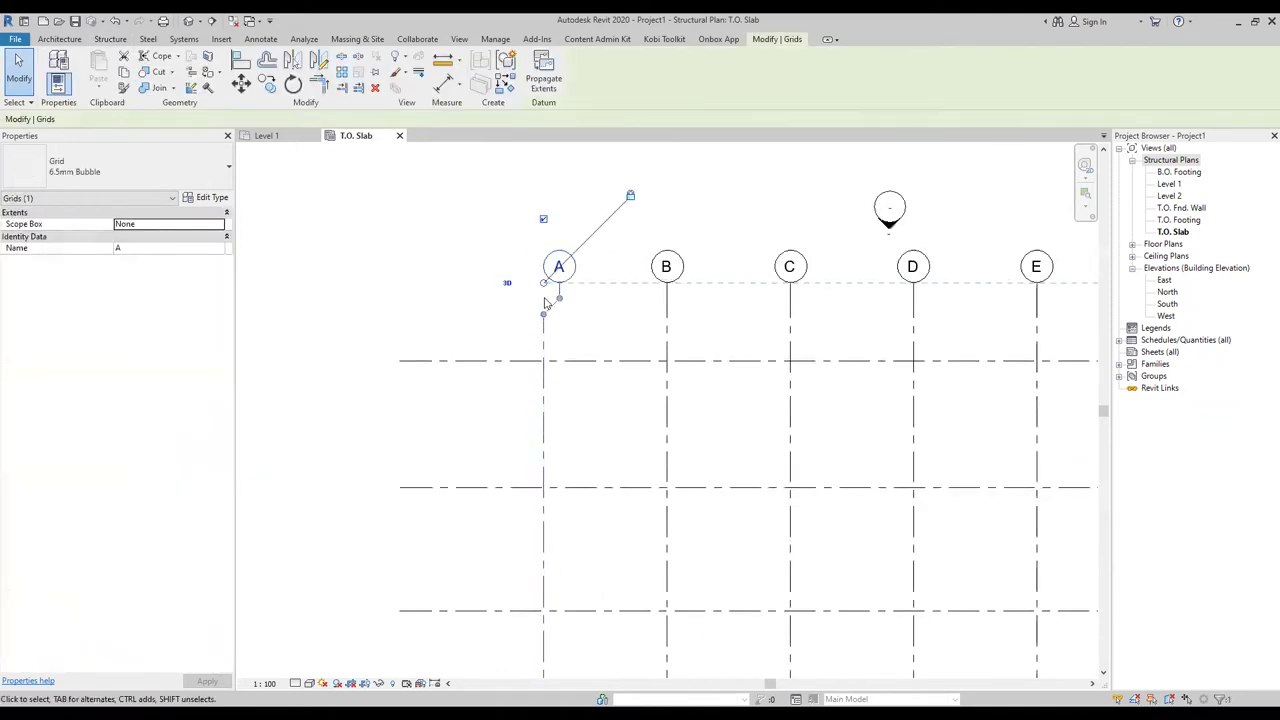
scroll(545, 304, down, 1)
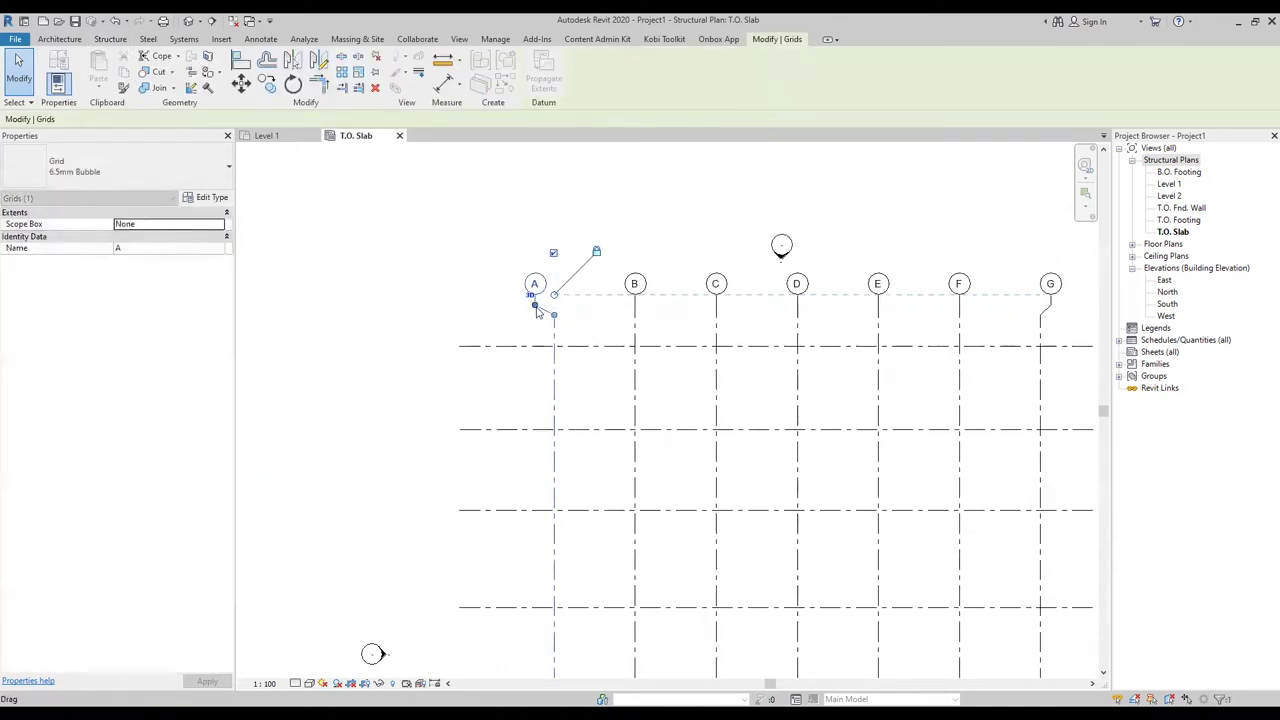
key(Escape)
scroll(537, 316, down, 1)
scroll(537, 320, down, 2)
middle_drag(809, 371, 731, 298)
scroll(841, 300, down, 1)
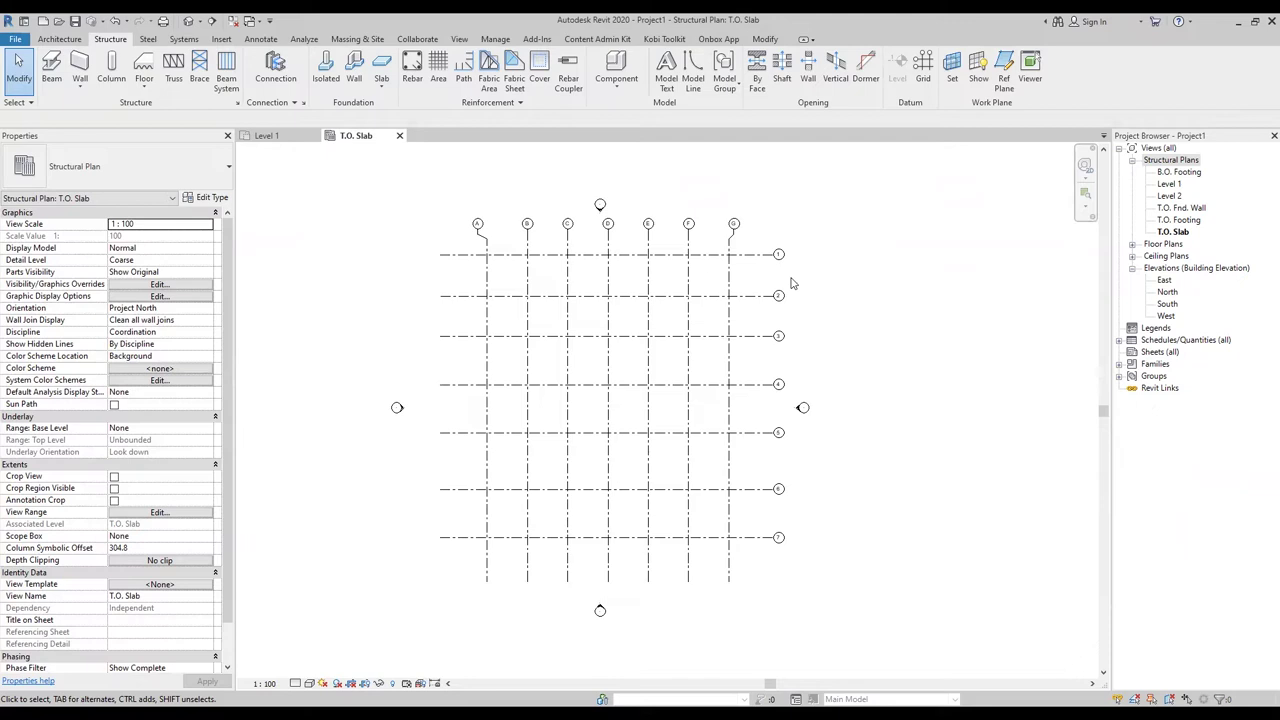
Step: Inspect grid line 1, then bring up the Kobi Toolkit ribbon tools
scroll(620, 258, up, 1)
scroll(620, 258, down, 1)
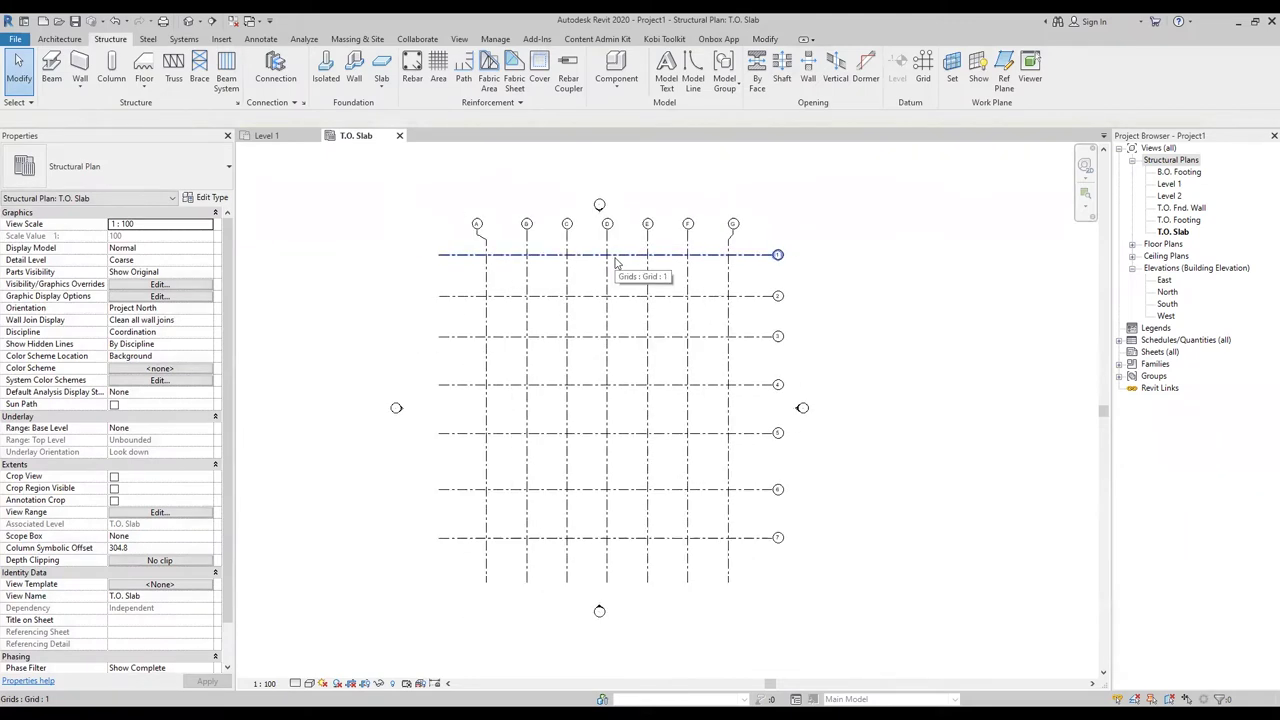
scroll(617, 262, up, 1)
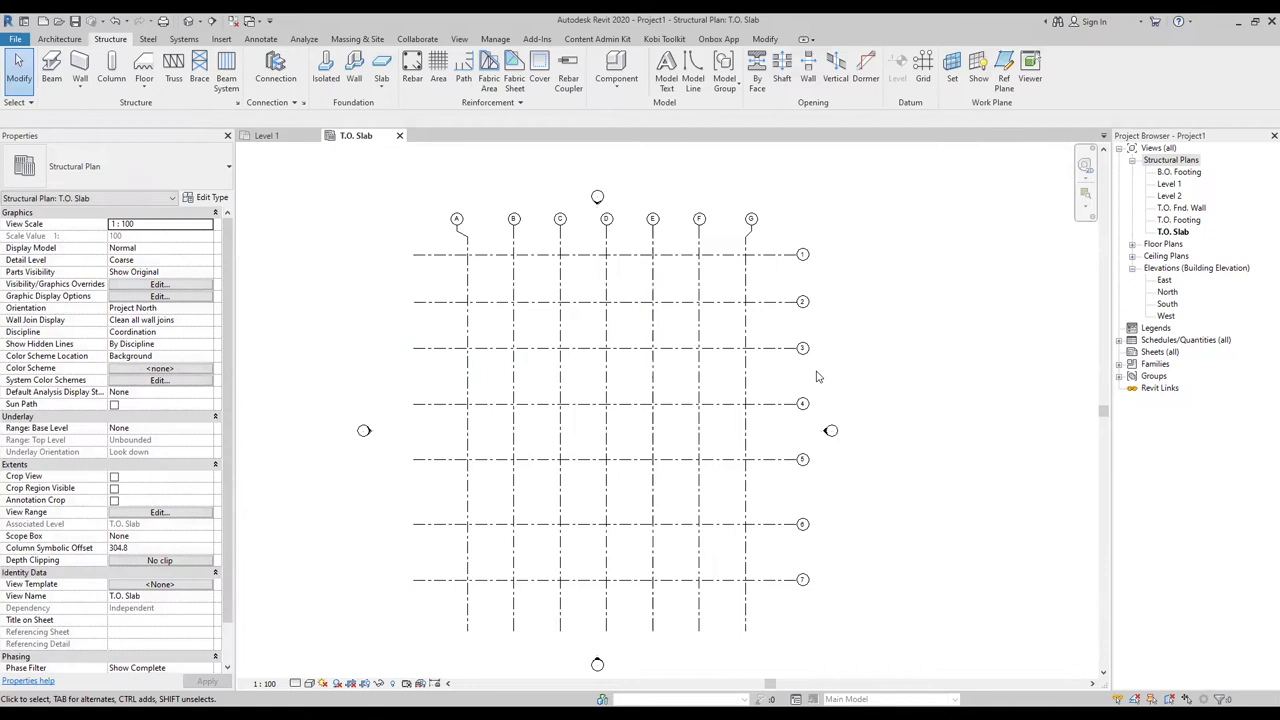
click(802, 256)
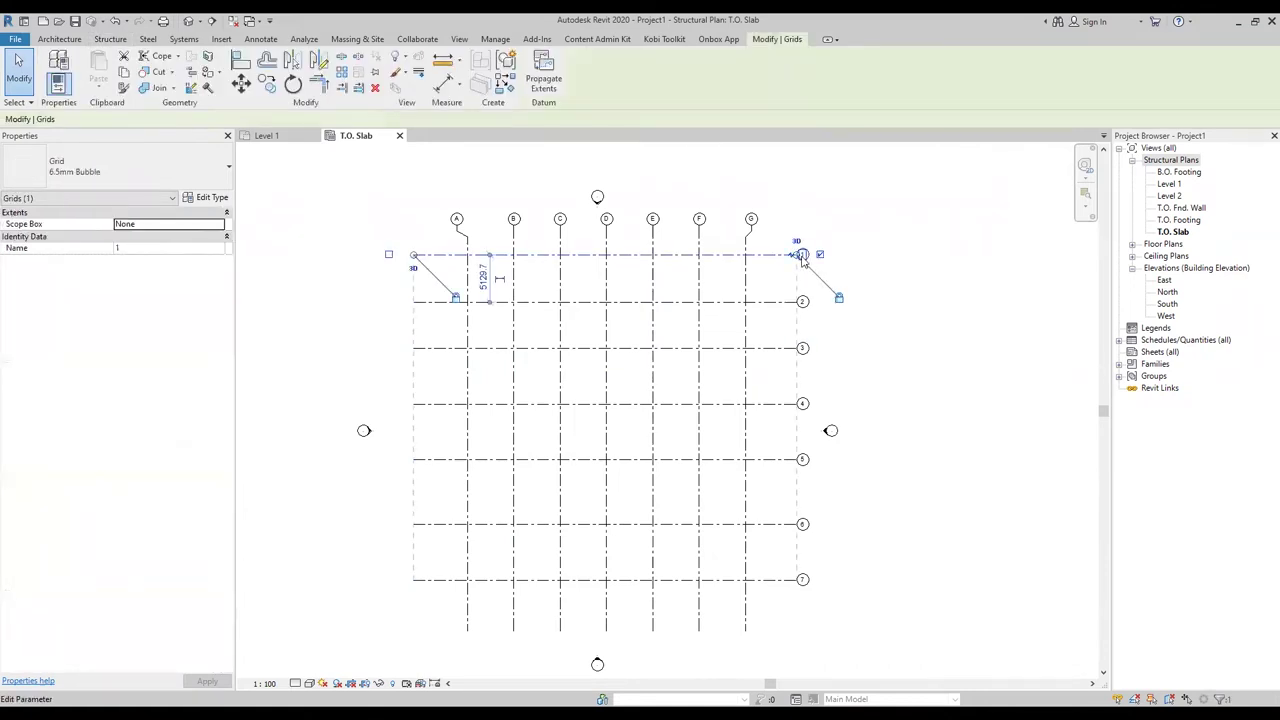
key(Escape)
scroll(879, 285, down, 2)
scroll(860, 275, up, 2)
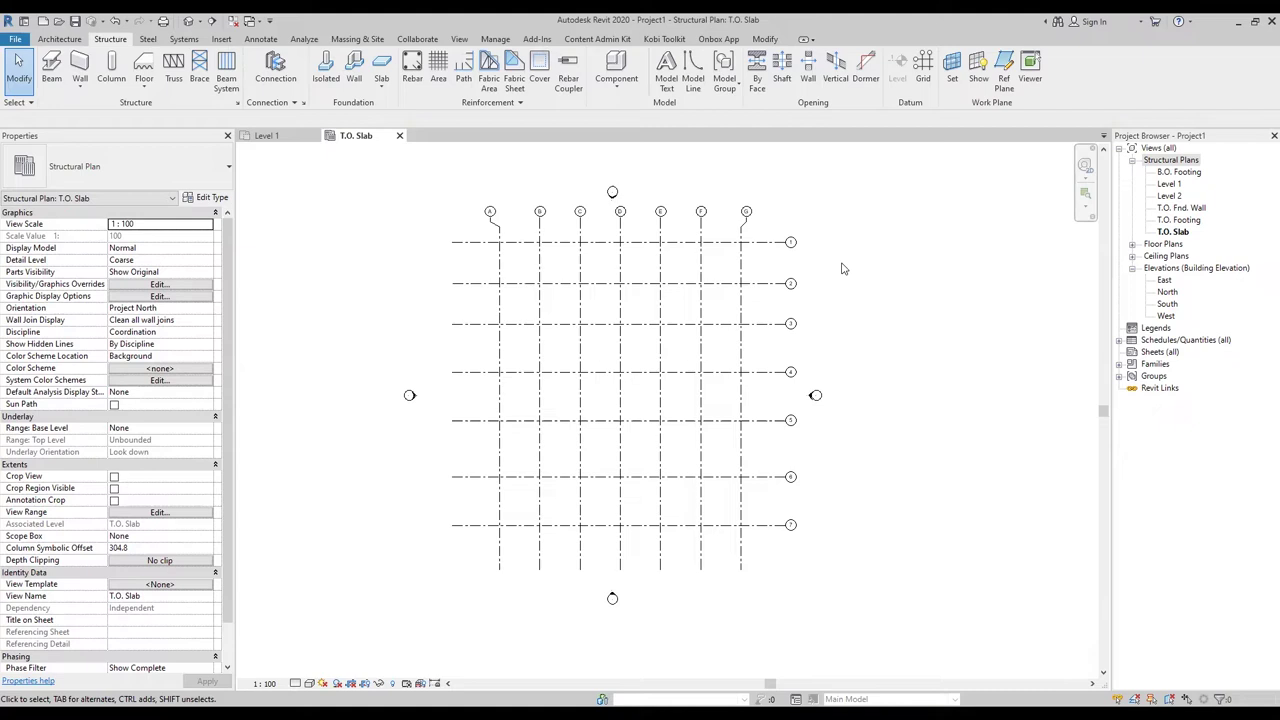
middle_drag(802, 188, 788, 190)
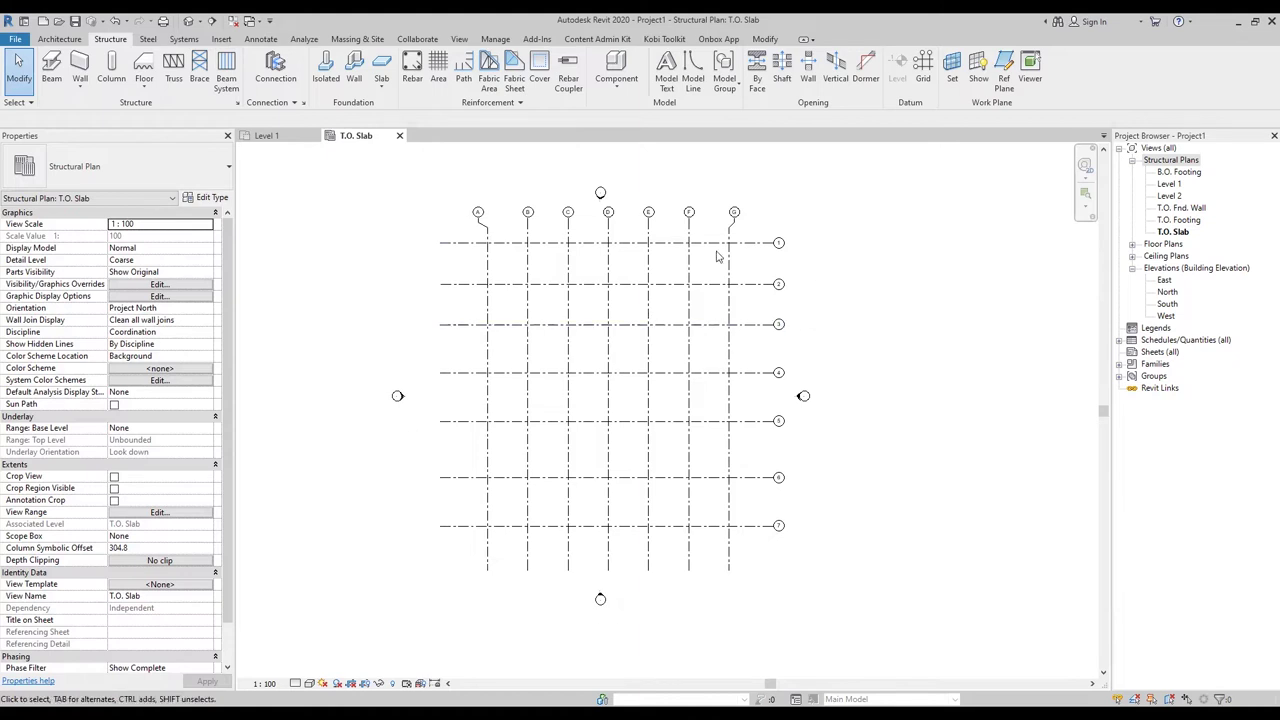
click(664, 40)
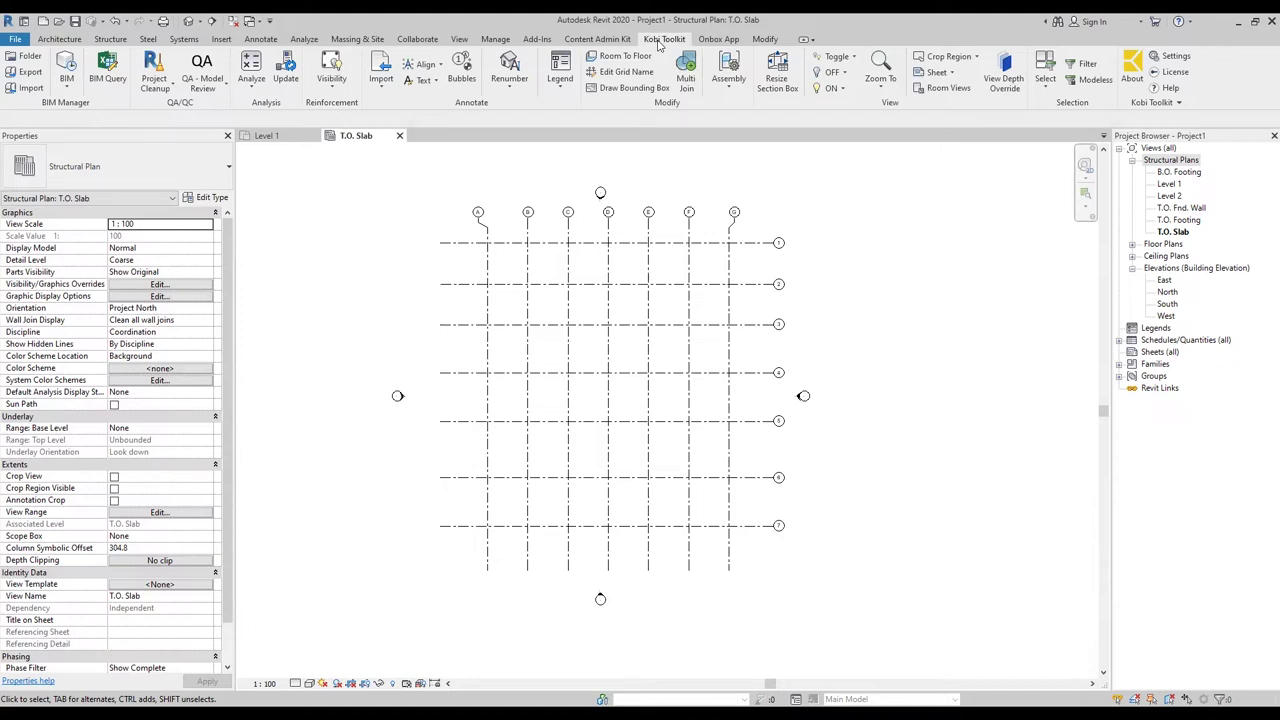
Step: Open Kobi Toolkit's Renumber Grid dialog and move it clear of the grid
click(521, 93)
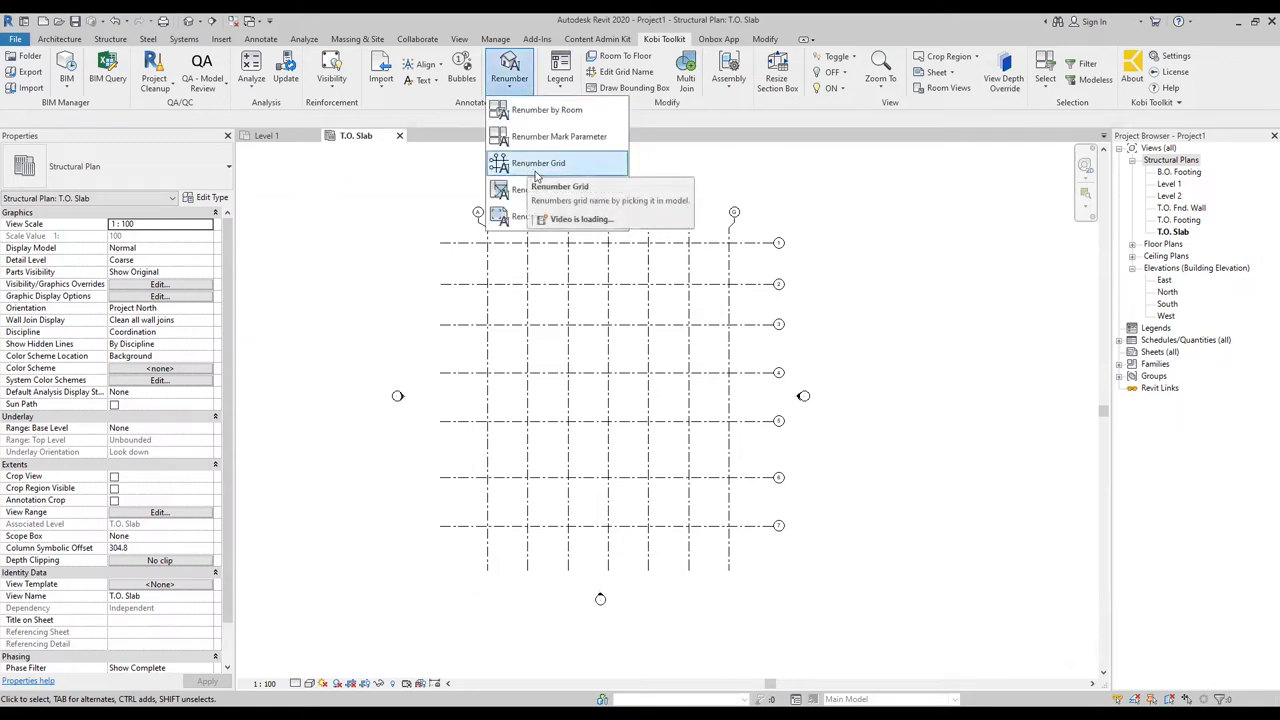
click(535, 170)
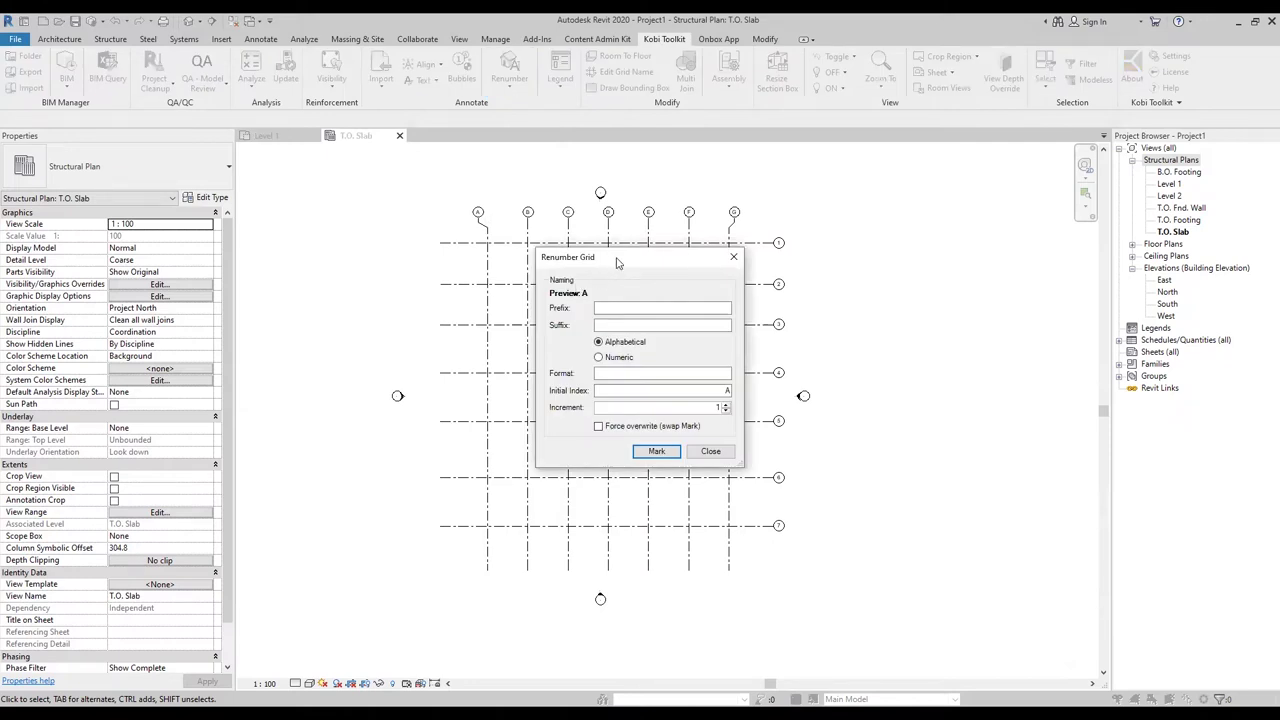
drag(617, 263, 915, 221)
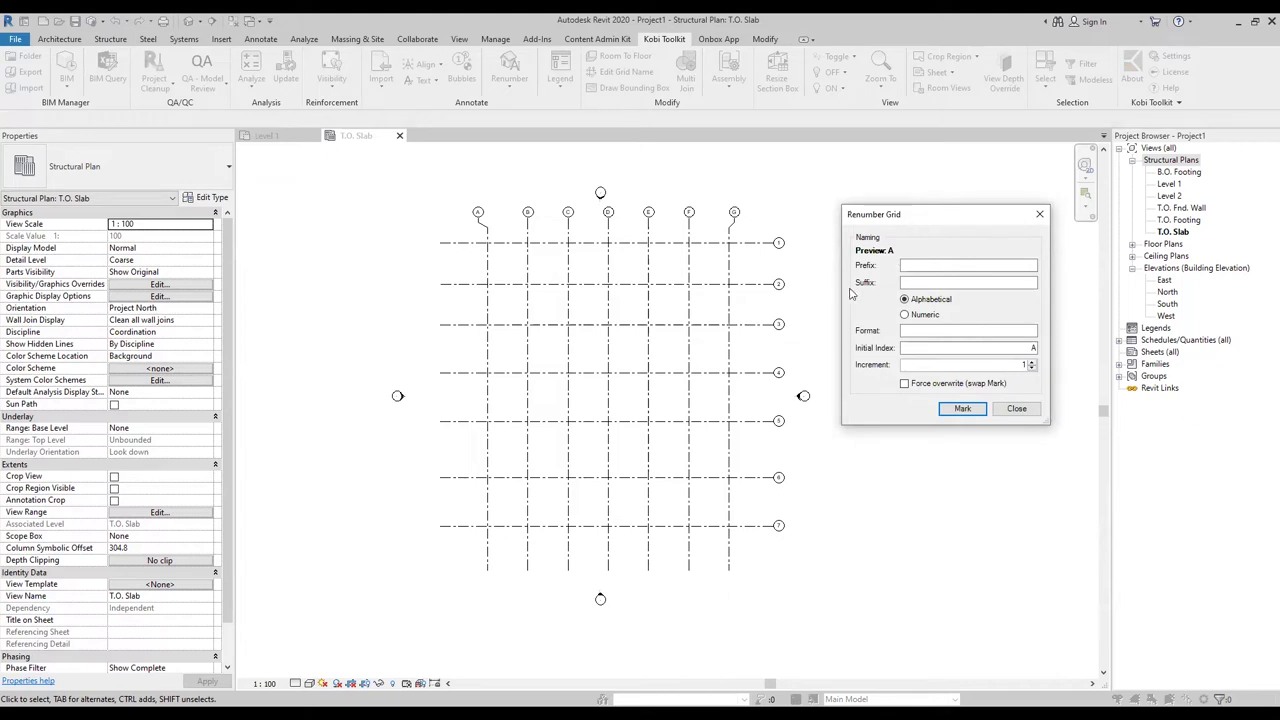
drag(919, 220, 919, 207)
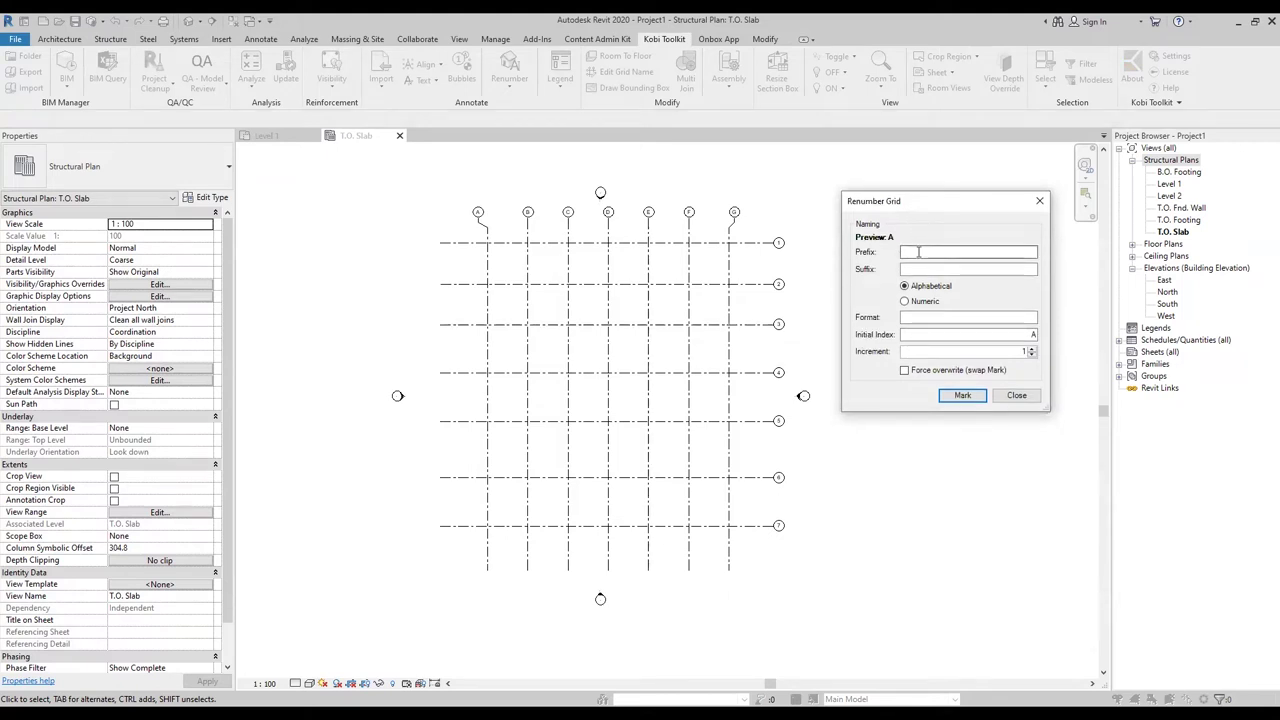
Step: Set grid naming to Numeric with initial index 2 and increment 1
click(918, 268)
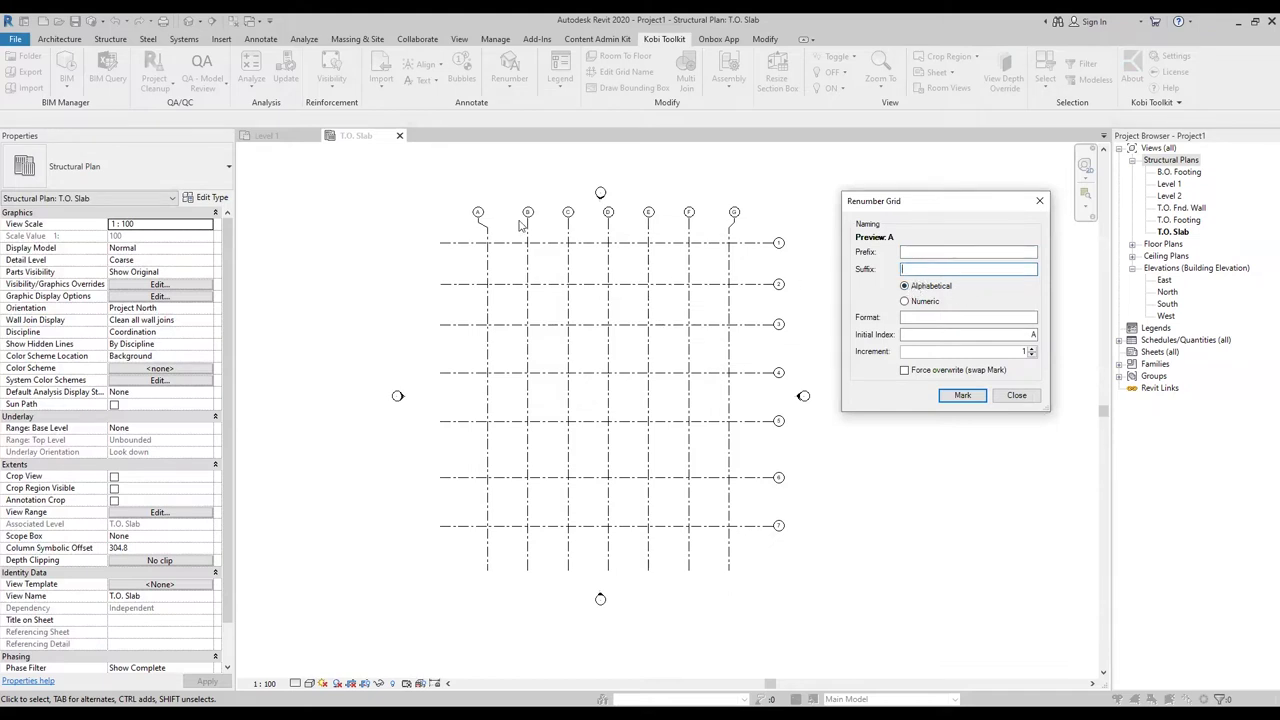
click(905, 305)
click(905, 286)
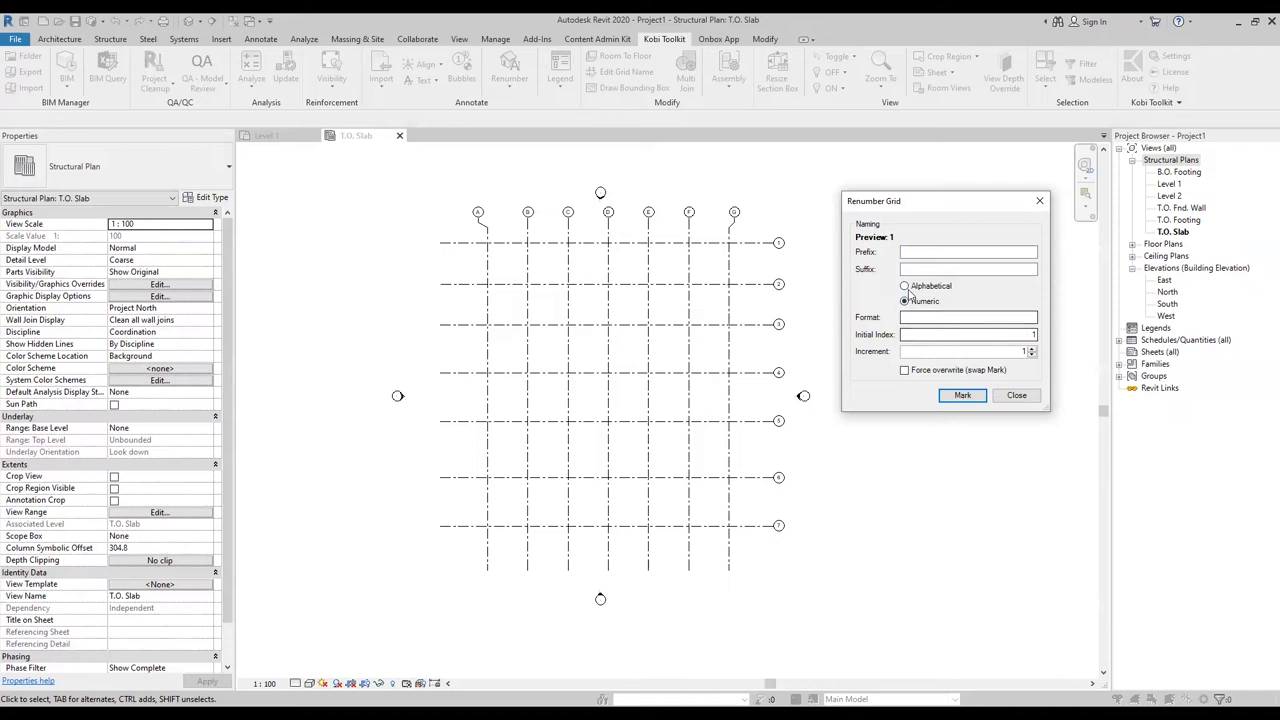
double_click(1034, 336)
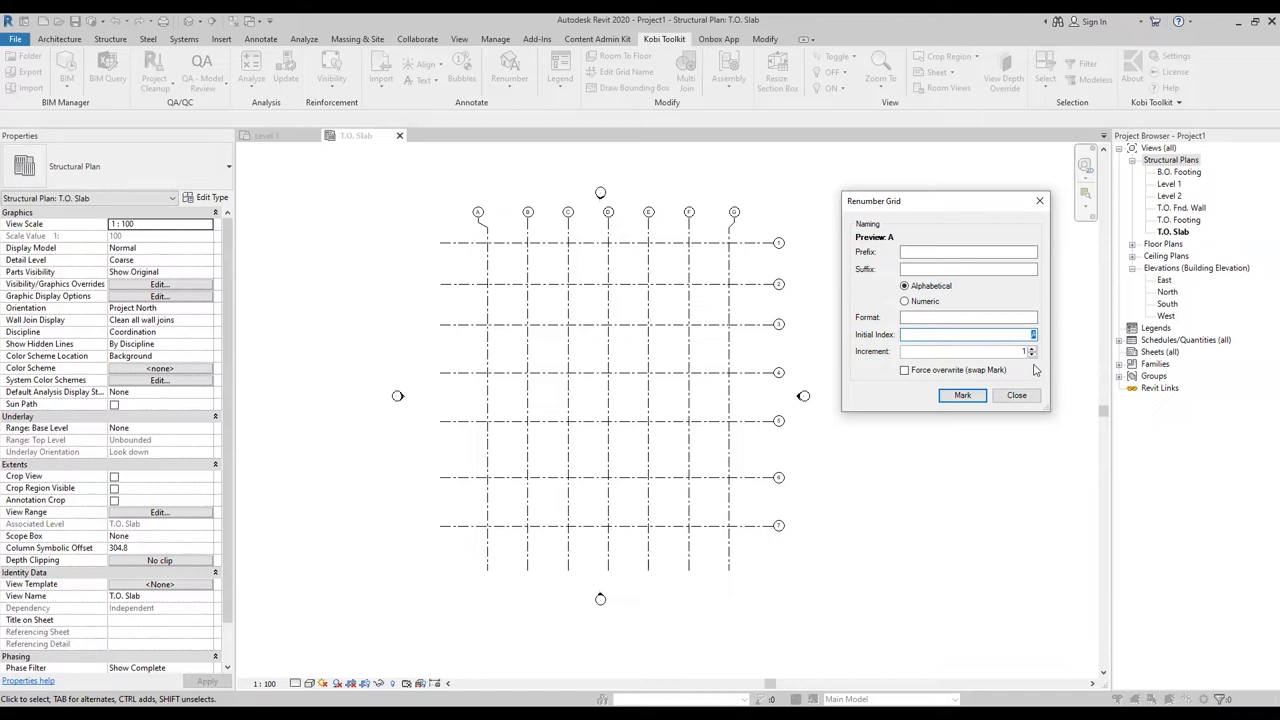
text(K)
click(904, 301)
double_click(1033, 335)
text(2)
click(1030, 356)
click(905, 252)
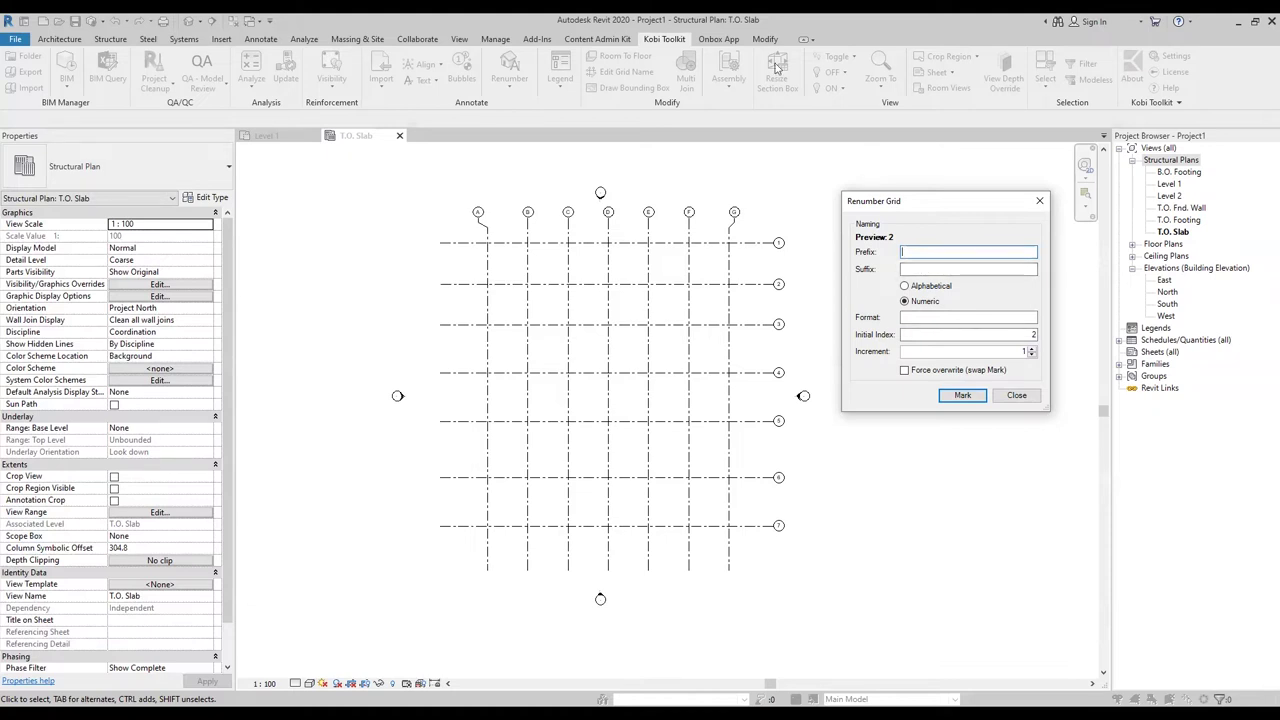
click(857, 487)
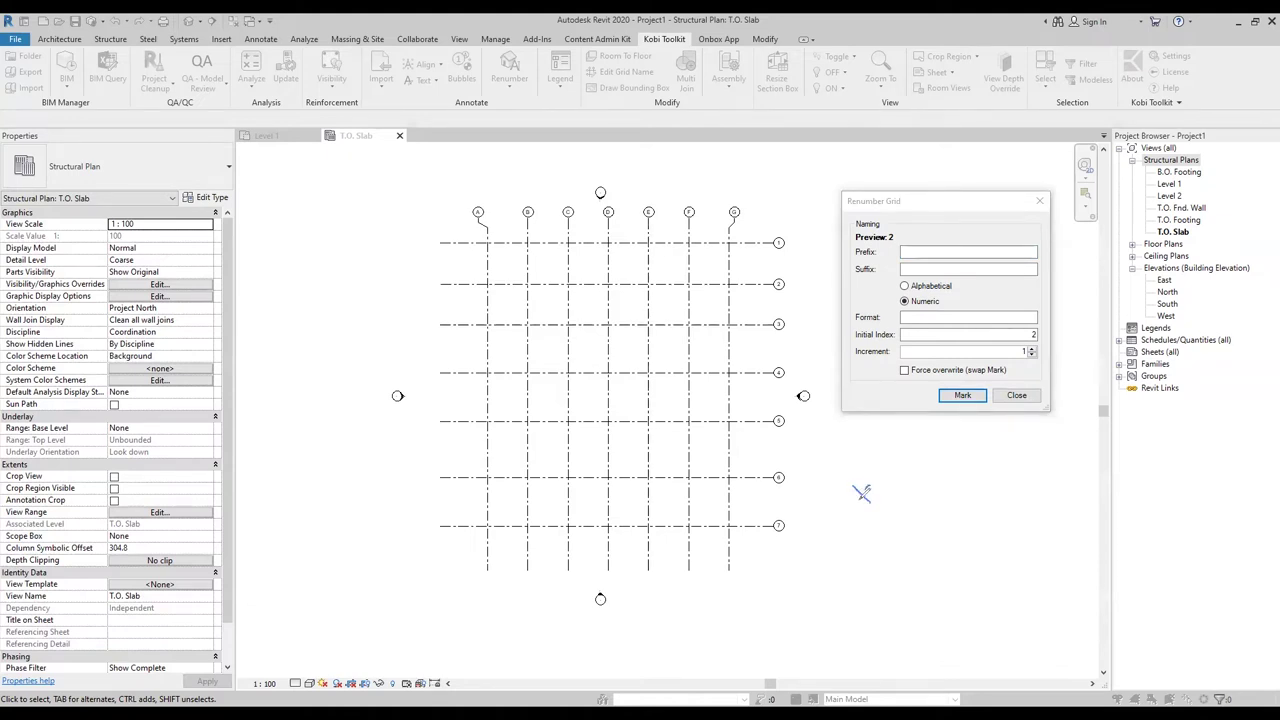
drag(881, 503, 898, 491)
mouse_move(495, 202)
mouse_down()
mouse_move(467, 221)
mouse_move(504, 196)
mouse_up()
drag(846, 515, 872, 512)
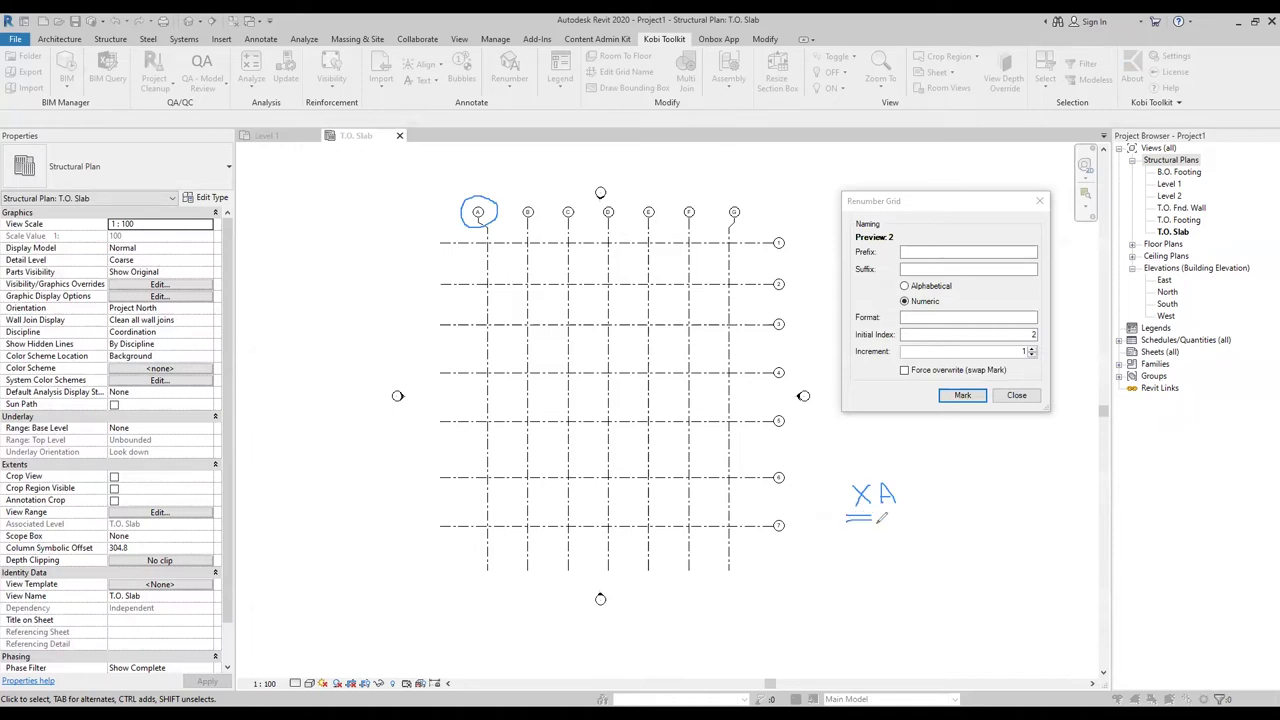
mouse_move(903, 250)
mouse_down()
mouse_move(925, 249)
mouse_move(902, 258)
mouse_up()
drag(1024, 340, 1036, 326)
mouse_move(938, 486)
mouse_down()
mouse_move(953, 503)
mouse_move(937, 503)
mouse_move(972, 490)
mouse_move(974, 503)
mouse_move(1062, 506)
mouse_up()
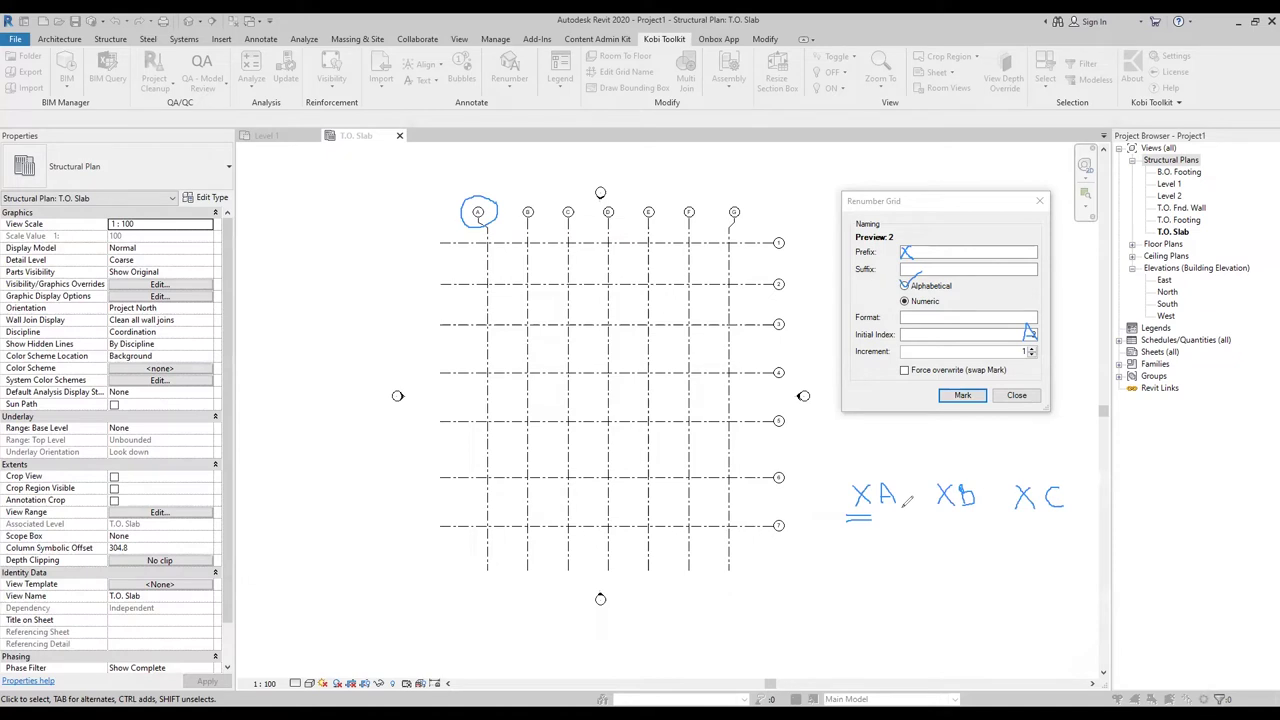
mouse_move(853, 543)
mouse_down()
mouse_move(875, 578)
mouse_move(866, 560)
mouse_move(856, 580)
mouse_up()
mouse_move(909, 553)
mouse_down()
mouse_move(914, 543)
mouse_move(921, 576)
mouse_up()
drag(913, 262, 909, 270)
mouse_move(879, 576)
mouse_down()
mouse_move(891, 540)
mouse_move(918, 580)
mouse_move(970, 551)
mouse_move(957, 576)
mouse_move(984, 578)
mouse_move(985, 563)
mouse_move(985, 578)
mouse_move(1024, 577)
mouse_up()
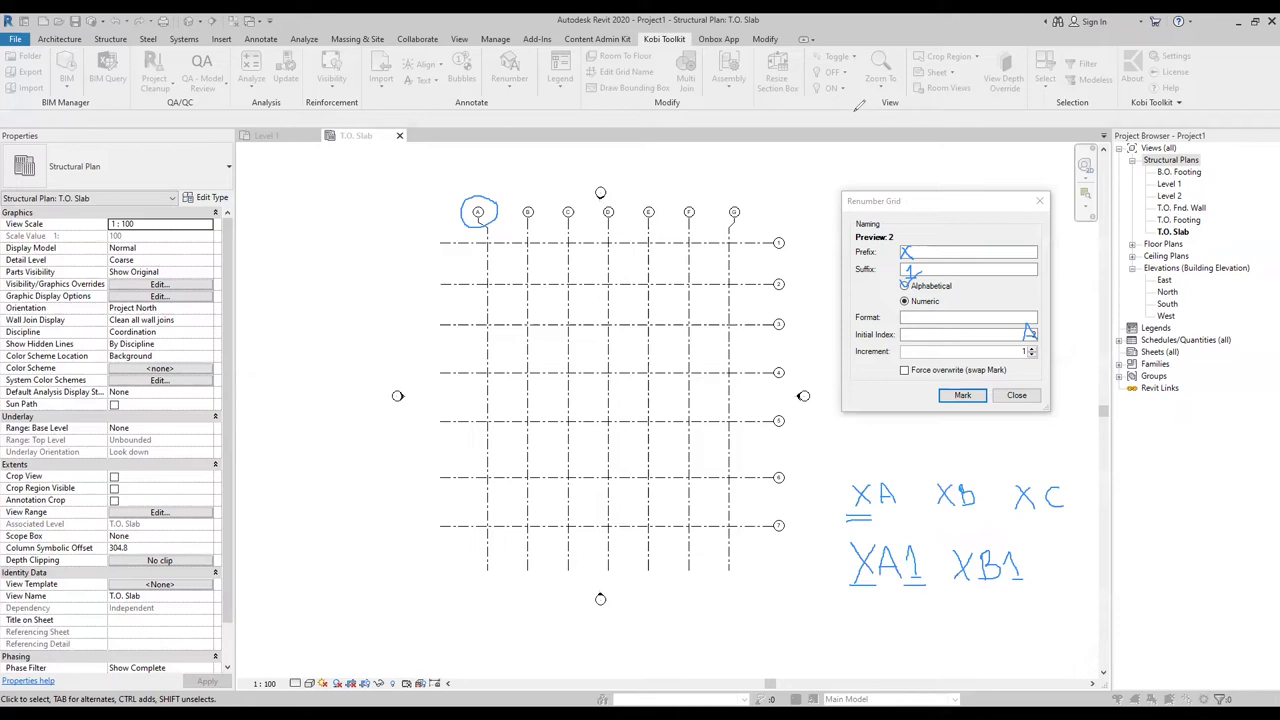
key(e)
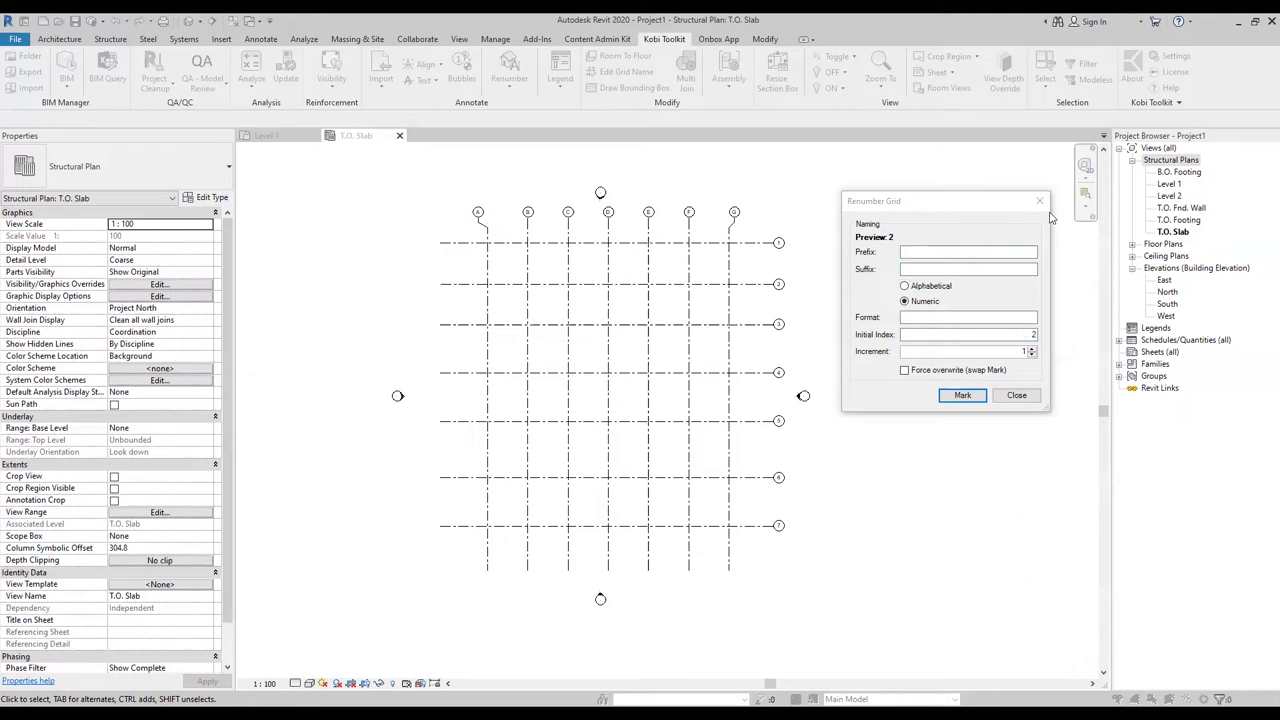
Step: Set the renumbering prefix to X with numeric initial index 1
drag(931, 201, 920, 202)
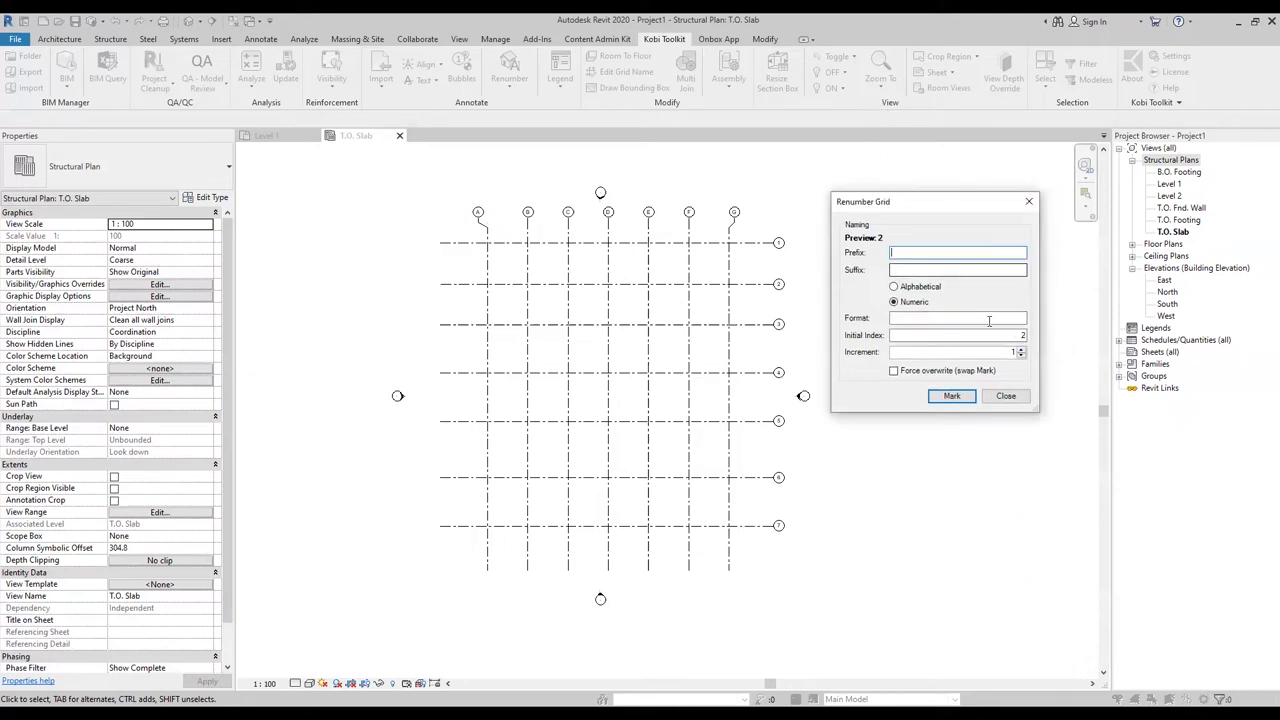
double_click(1021, 336)
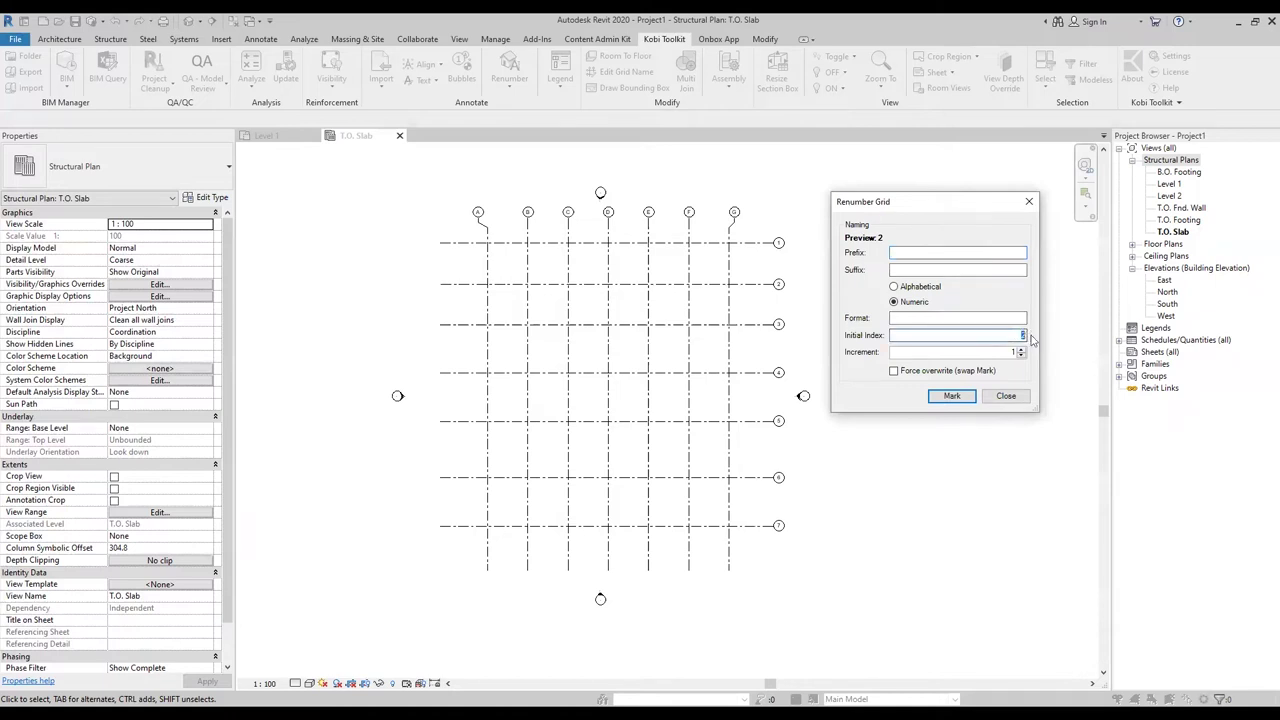
click(915, 254)
text(X)
double_click(1021, 336)
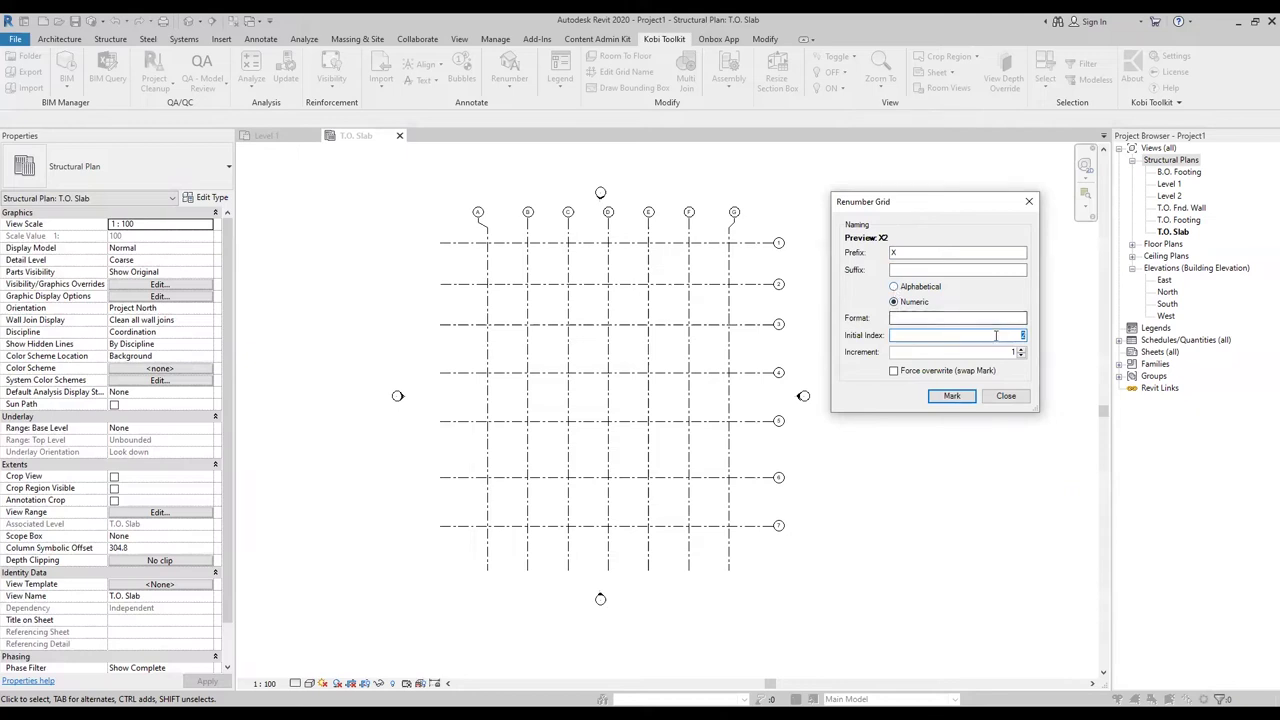
text(1)
Step: Mark vertical grids A through G in order, renaming them X1 through X7
click(951, 396)
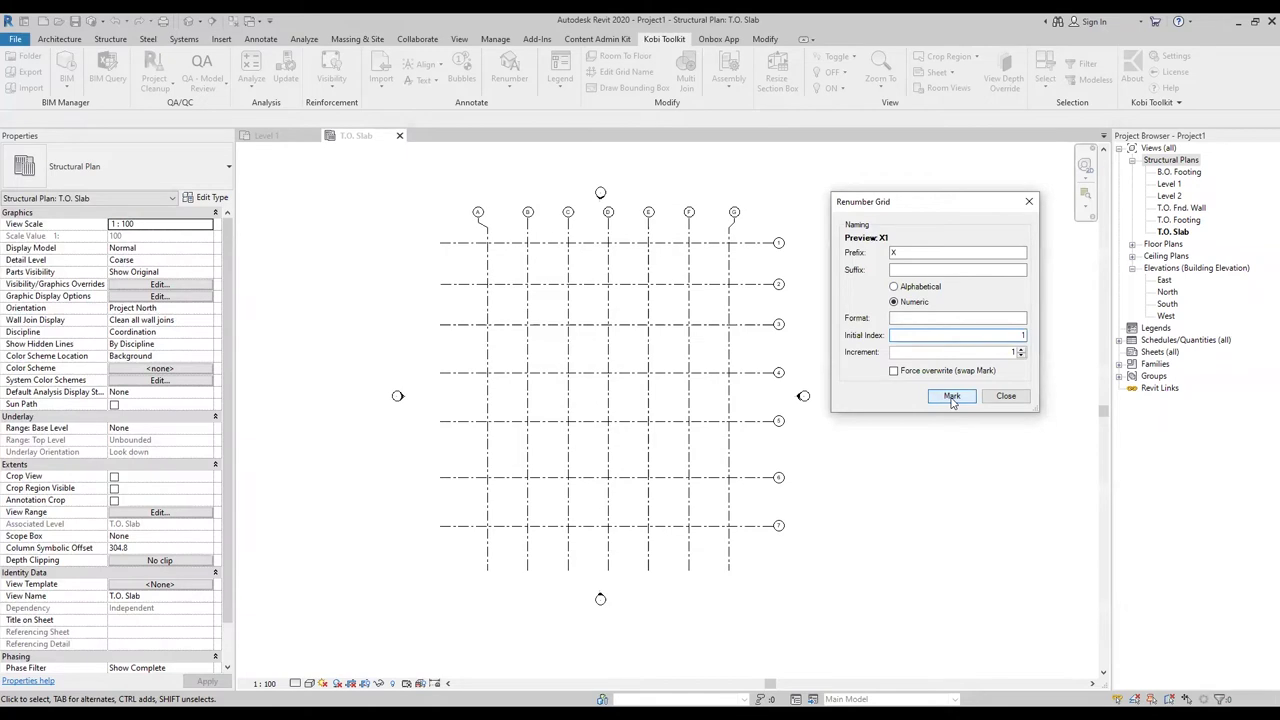
click(489, 221)
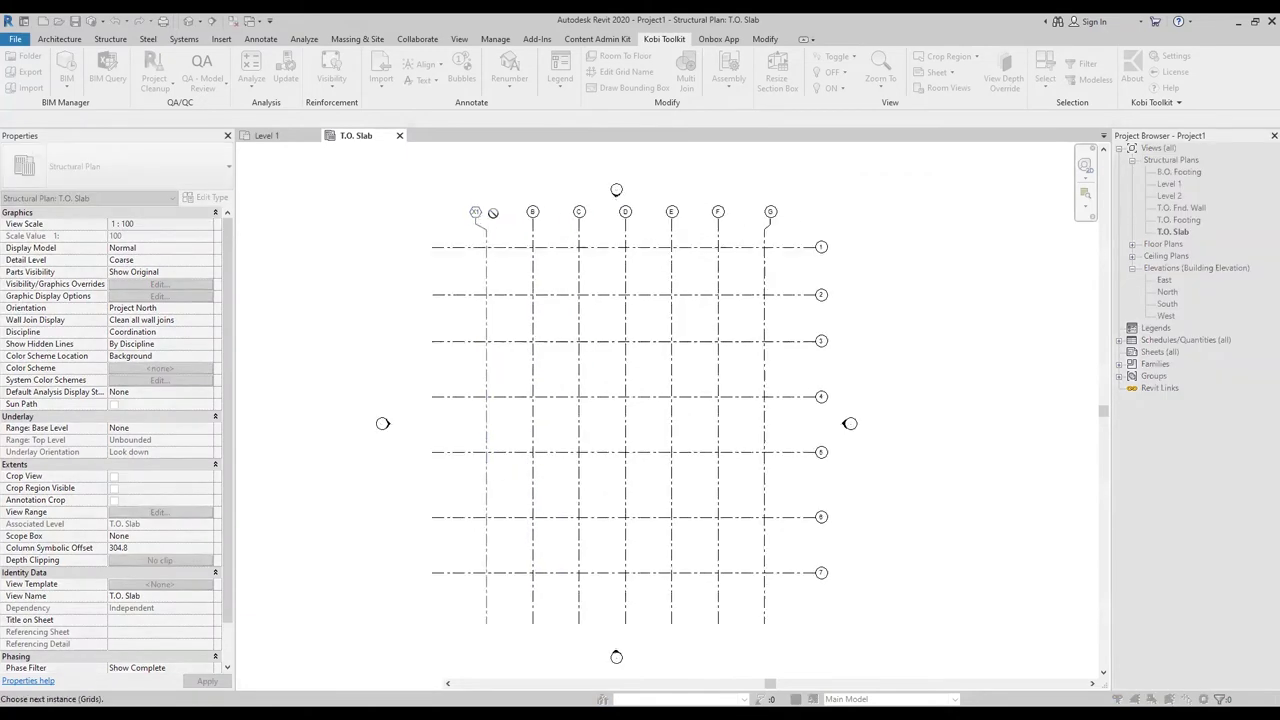
scroll(492, 222, up, 5)
click(625, 218)
click(766, 220)
scroll(766, 220, down, 2)
click(849, 214)
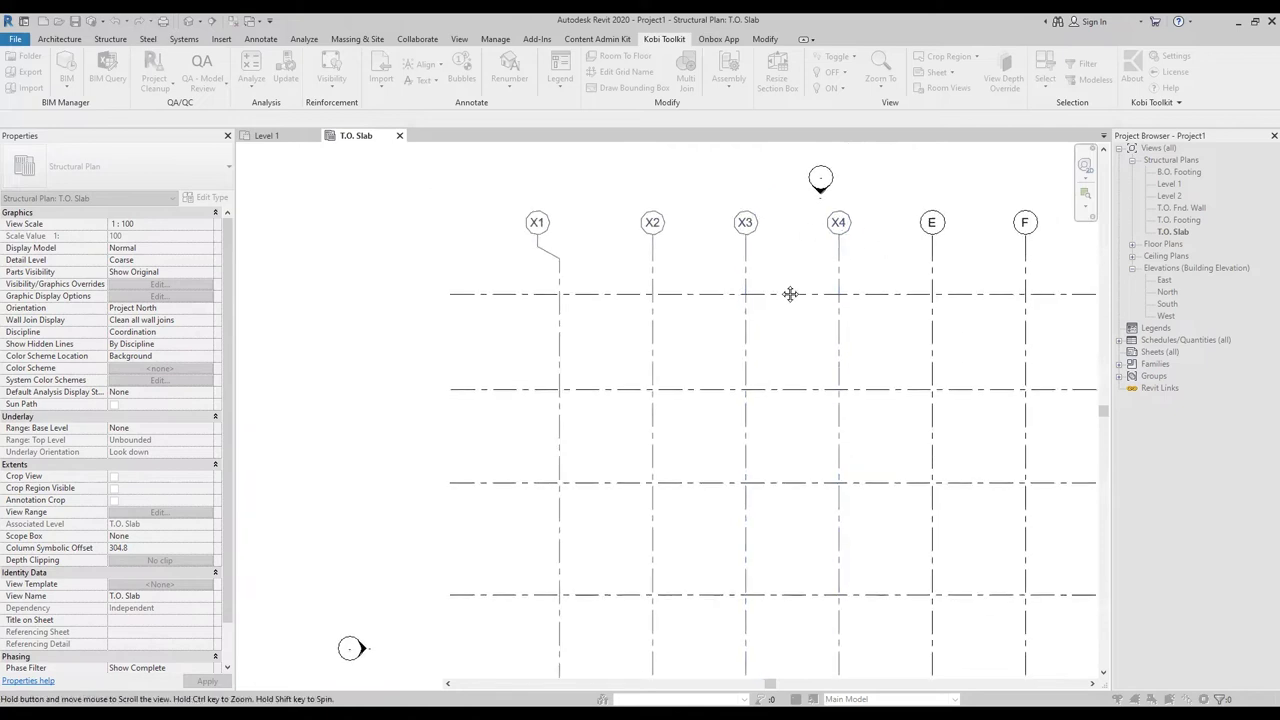
middle_drag(837, 220, 651, 283)
click(743, 286)
click(837, 286)
click(941, 286)
scroll(941, 286, down, 2)
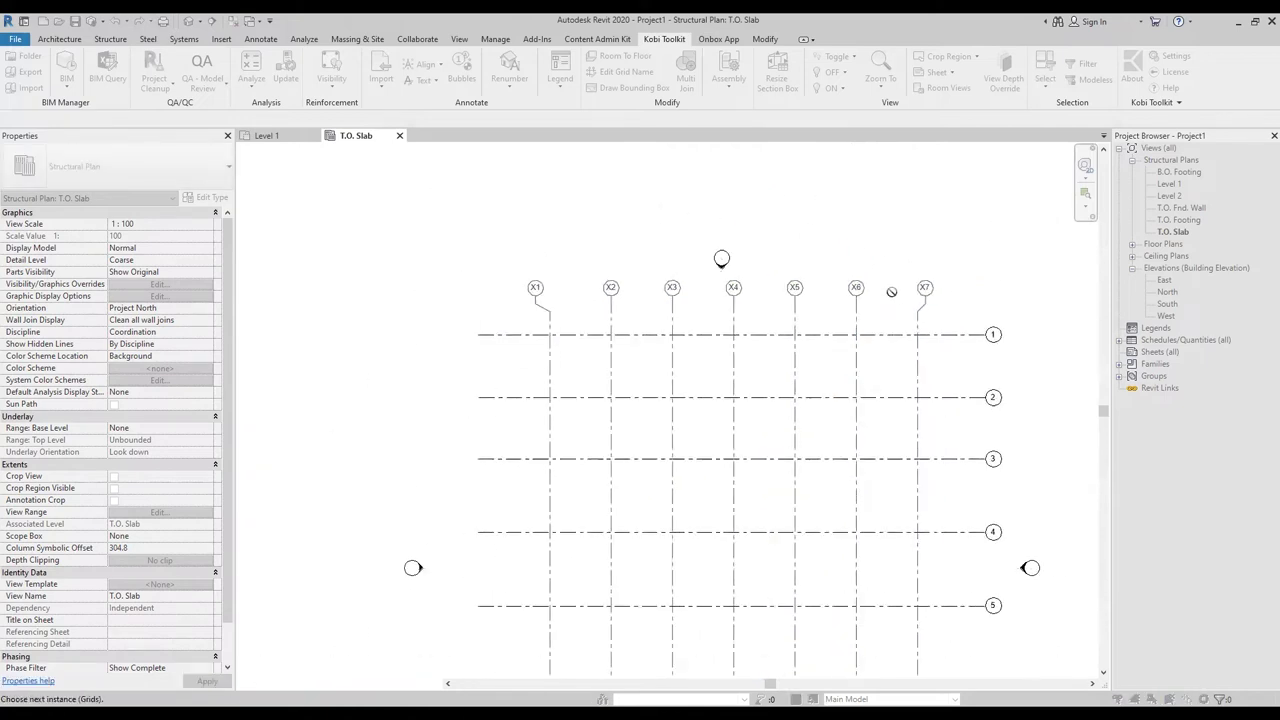
middle_drag(896, 331, 746, 251)
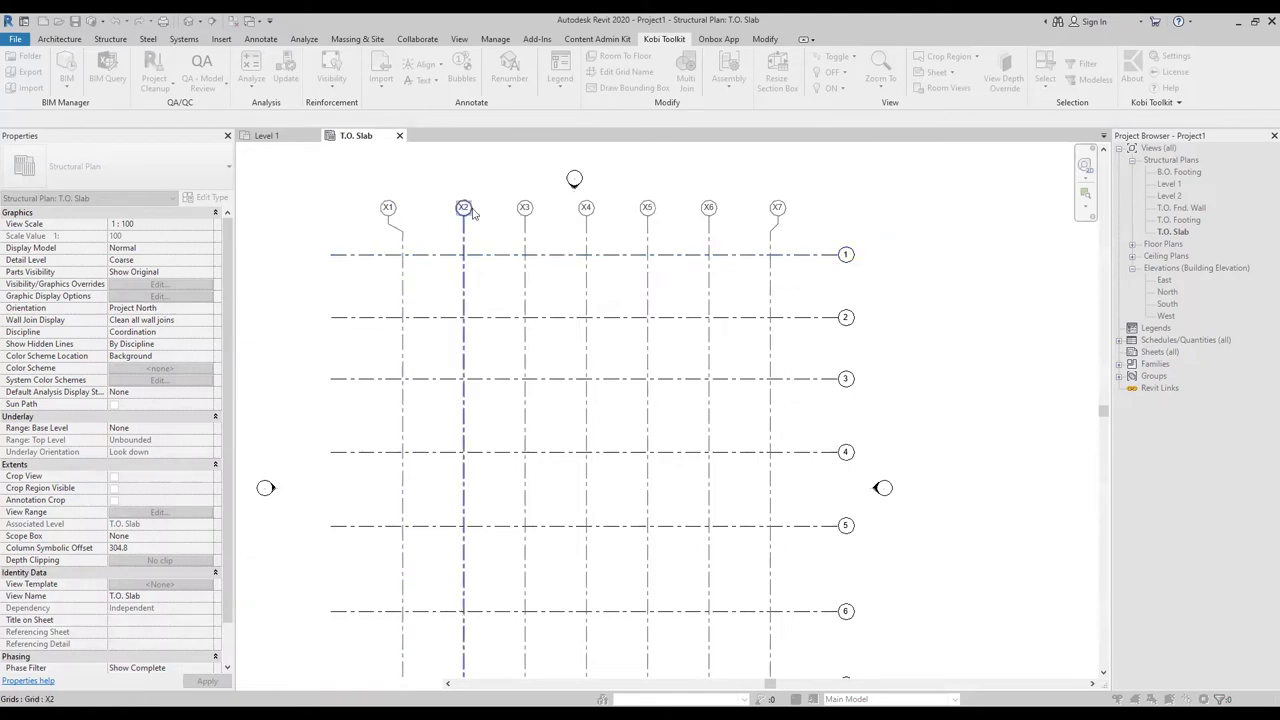
scroll(465, 210, down, 1)
Step: Repeat Renumber Grid with alphabetical naming and the X prefix cleared
right_click(843, 197)
click(879, 214)
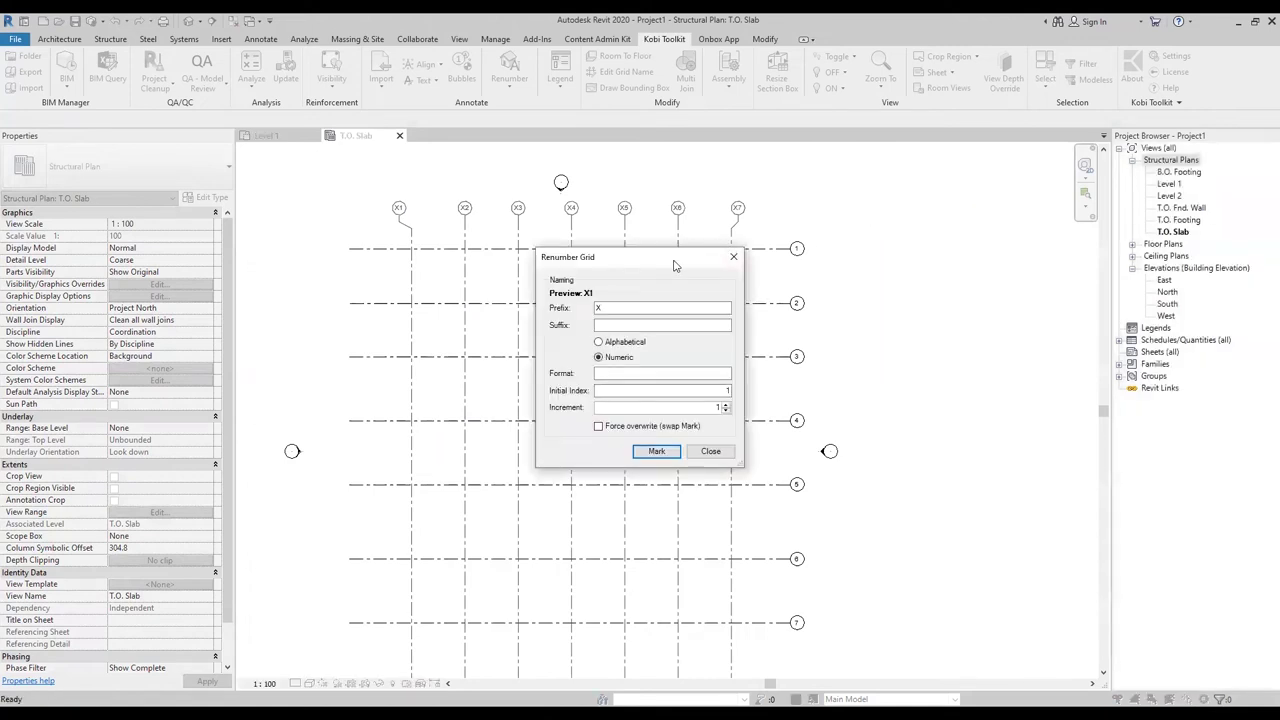
drag(674, 265, 982, 233)
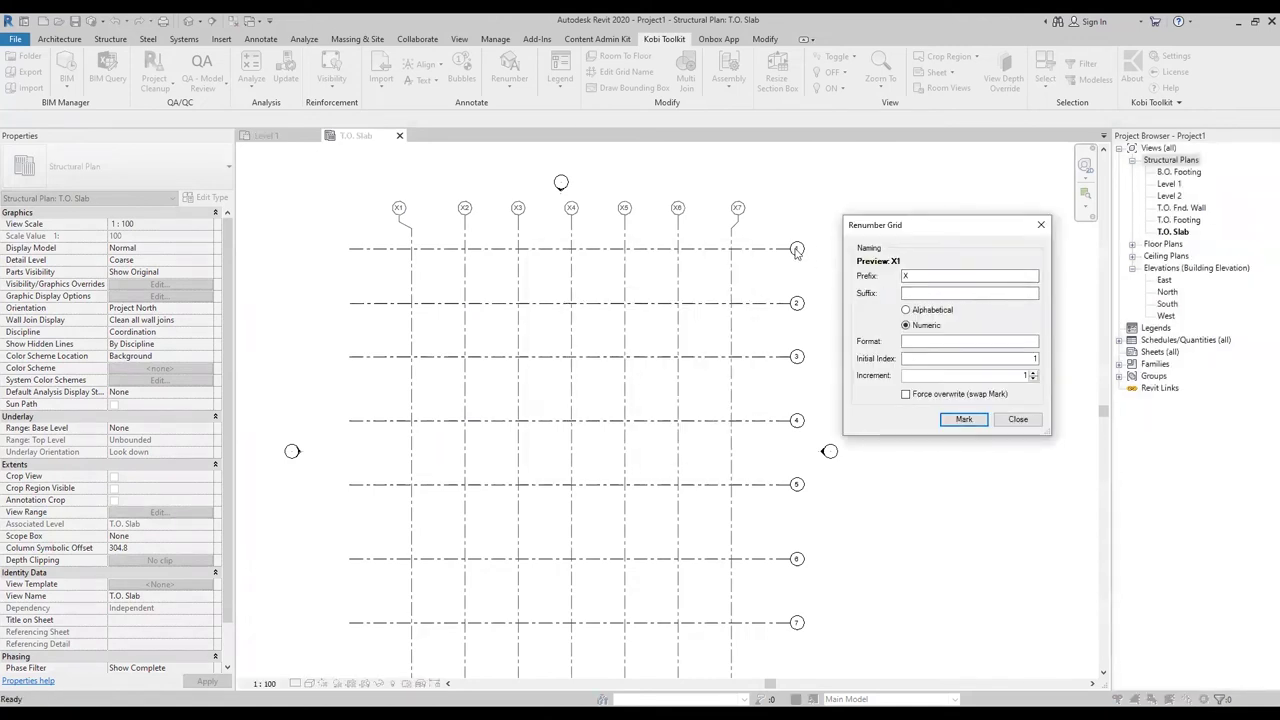
drag(934, 226, 952, 233)
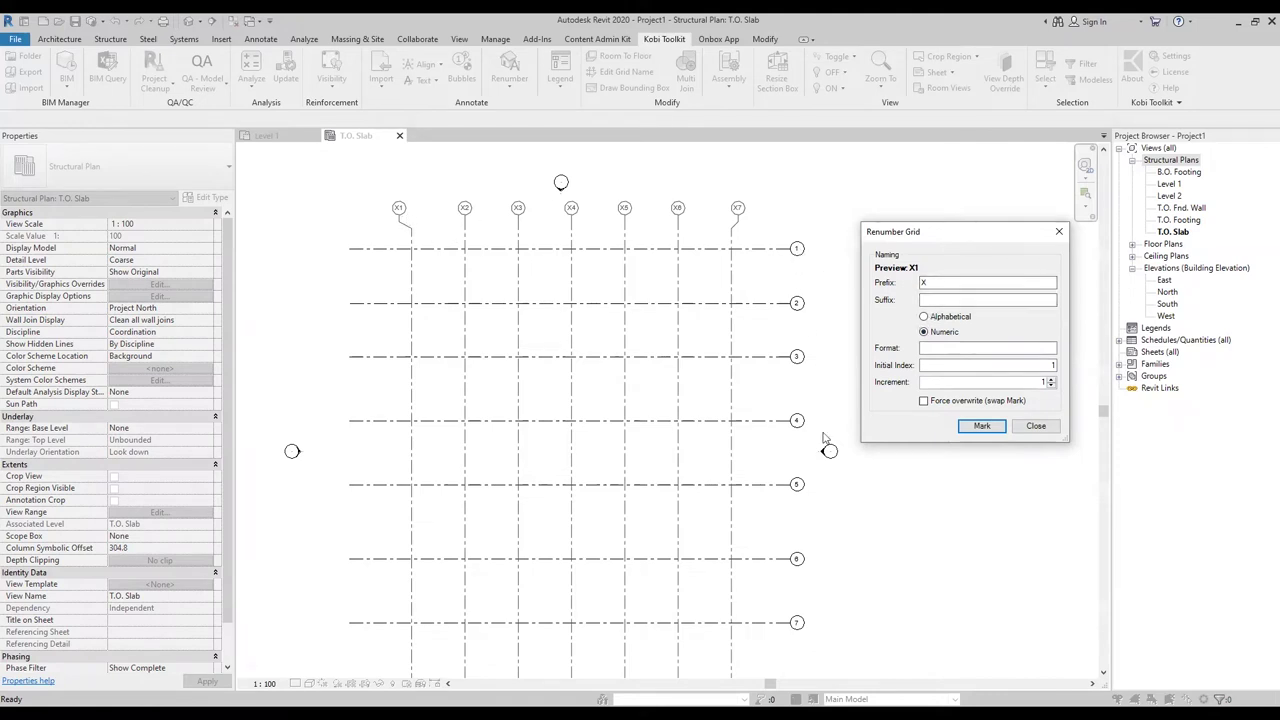
click(922, 318)
double_click(923, 283)
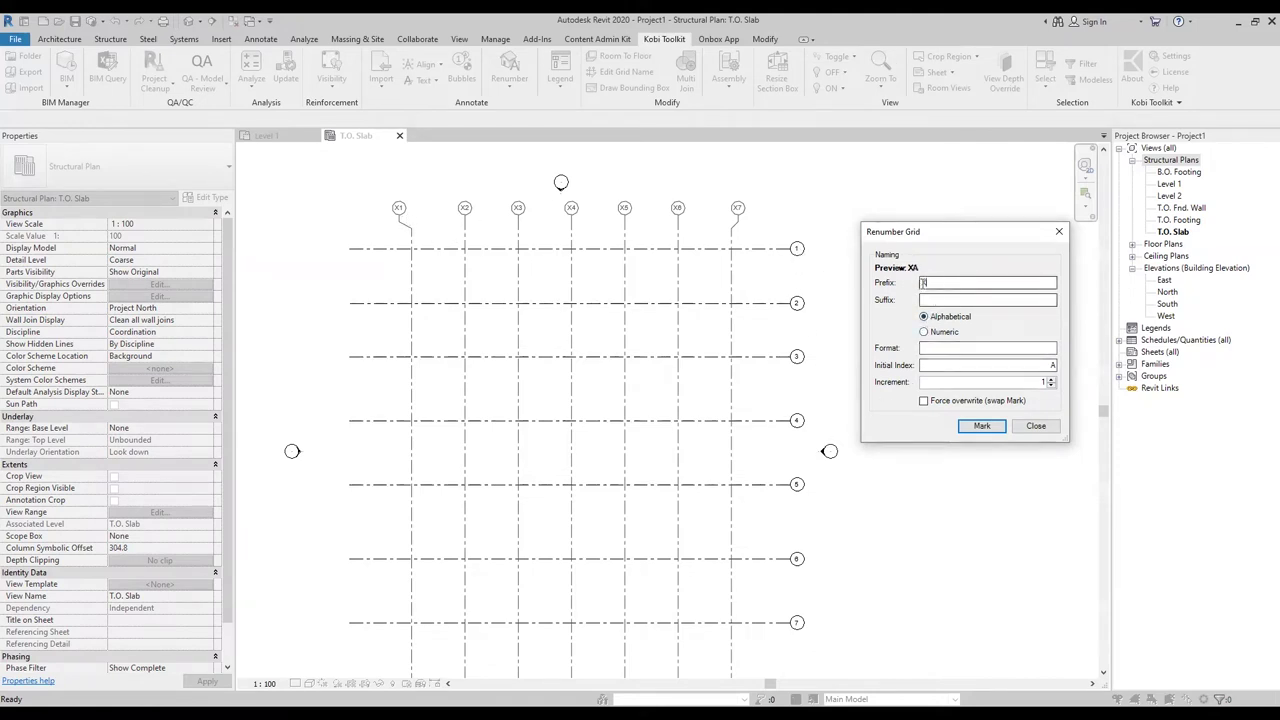
key(BackSpace)
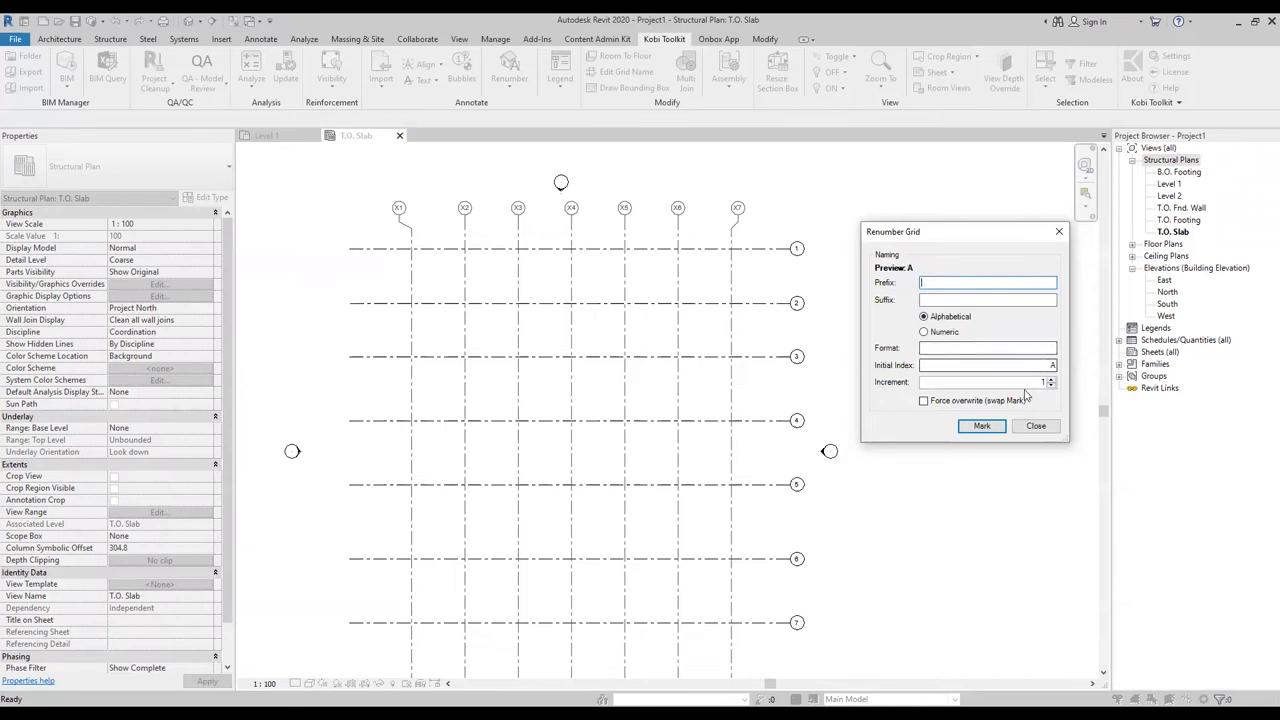
Step: Mark horizontal grids 1 through 7 in order, renaming them A through G
click(984, 426)
click(796, 248)
click(796, 303)
click(796, 357)
click(796, 420)
click(796, 484)
click(797, 560)
click(796, 622)
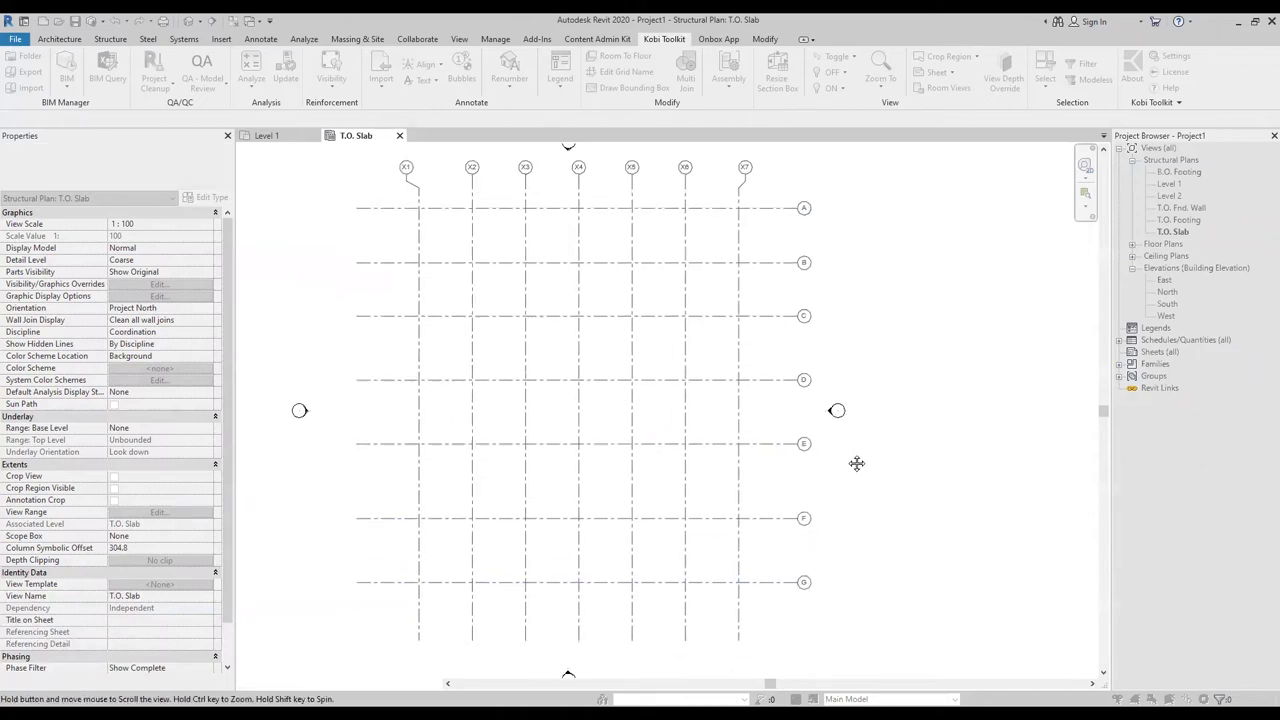
ctrl+scroll(845, 458, down, 3)
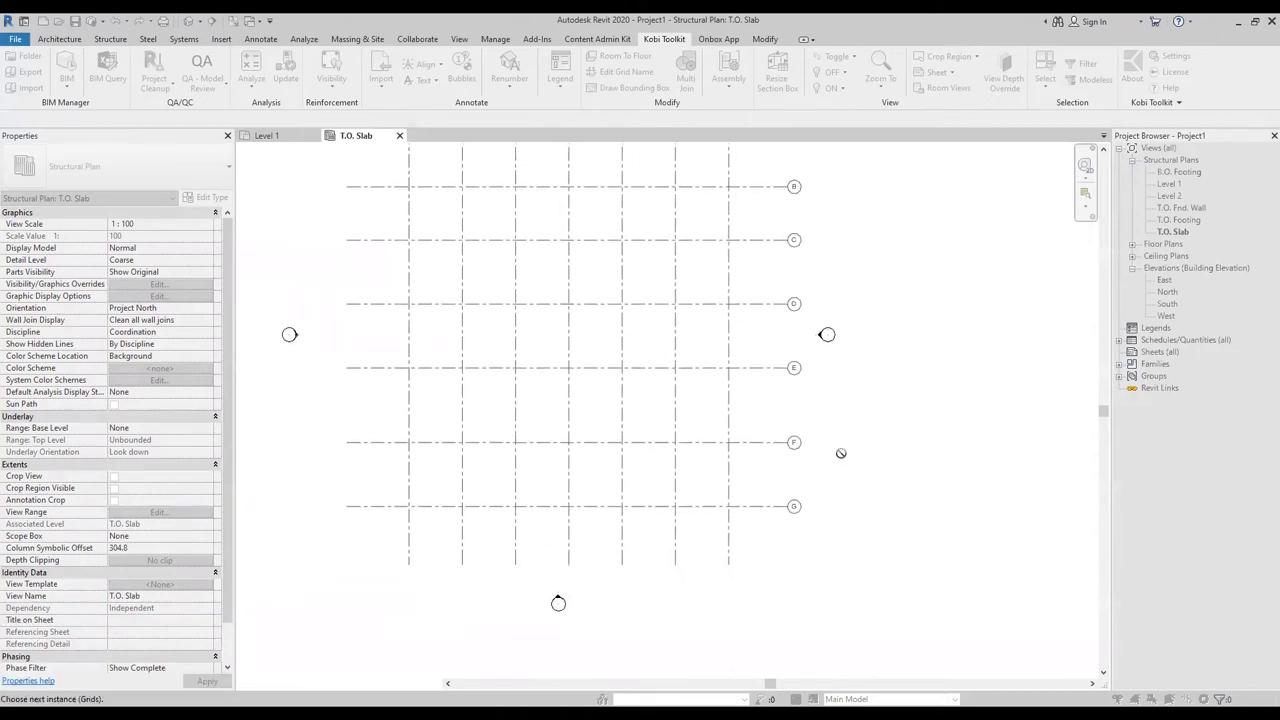
scroll(840, 453, down, 2)
middle_drag(838, 356, 858, 408)
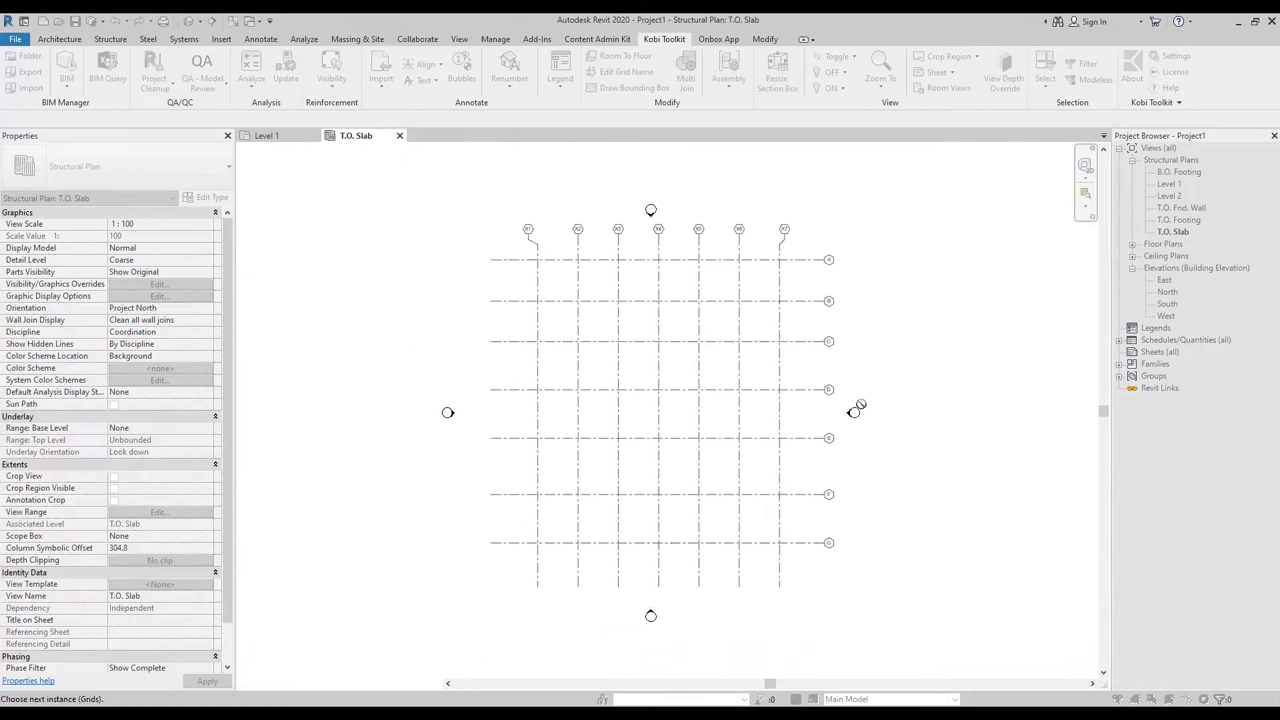
scroll(794, 274, up, 1)
scroll(815, 274, up, 1)
middle_drag(823, 274, 829, 251)
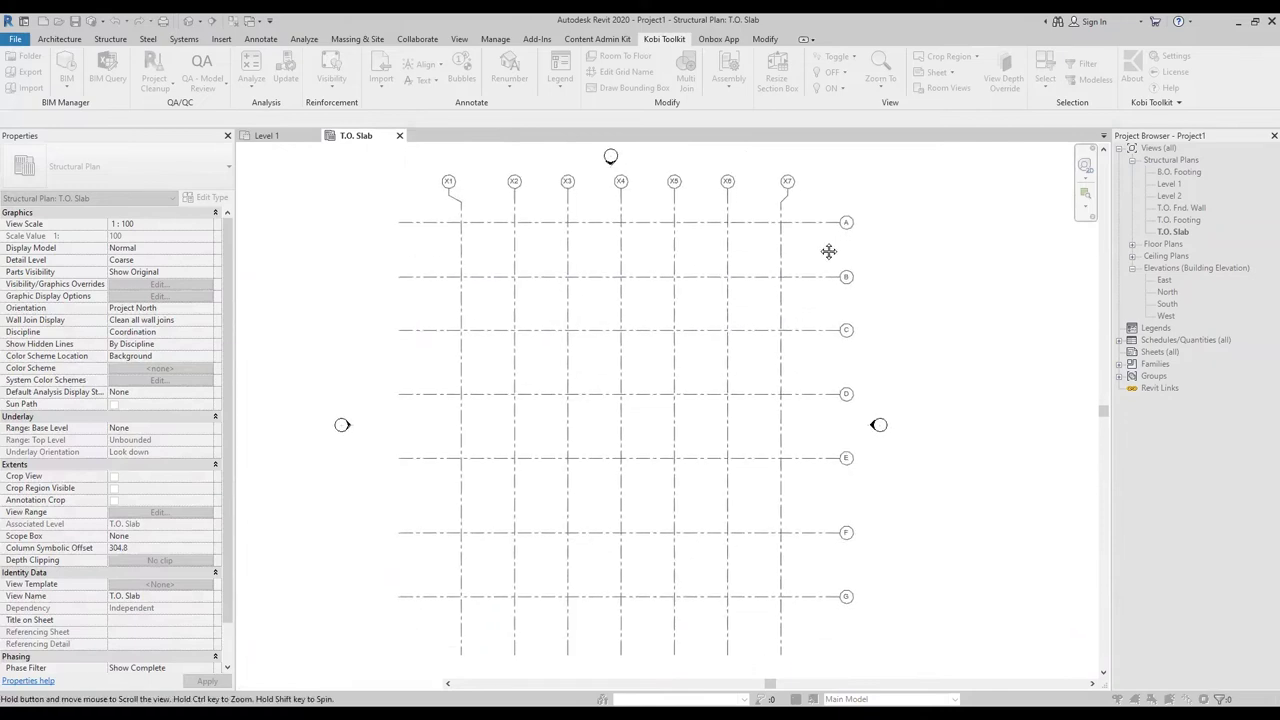
scroll(829, 251, down, 1)
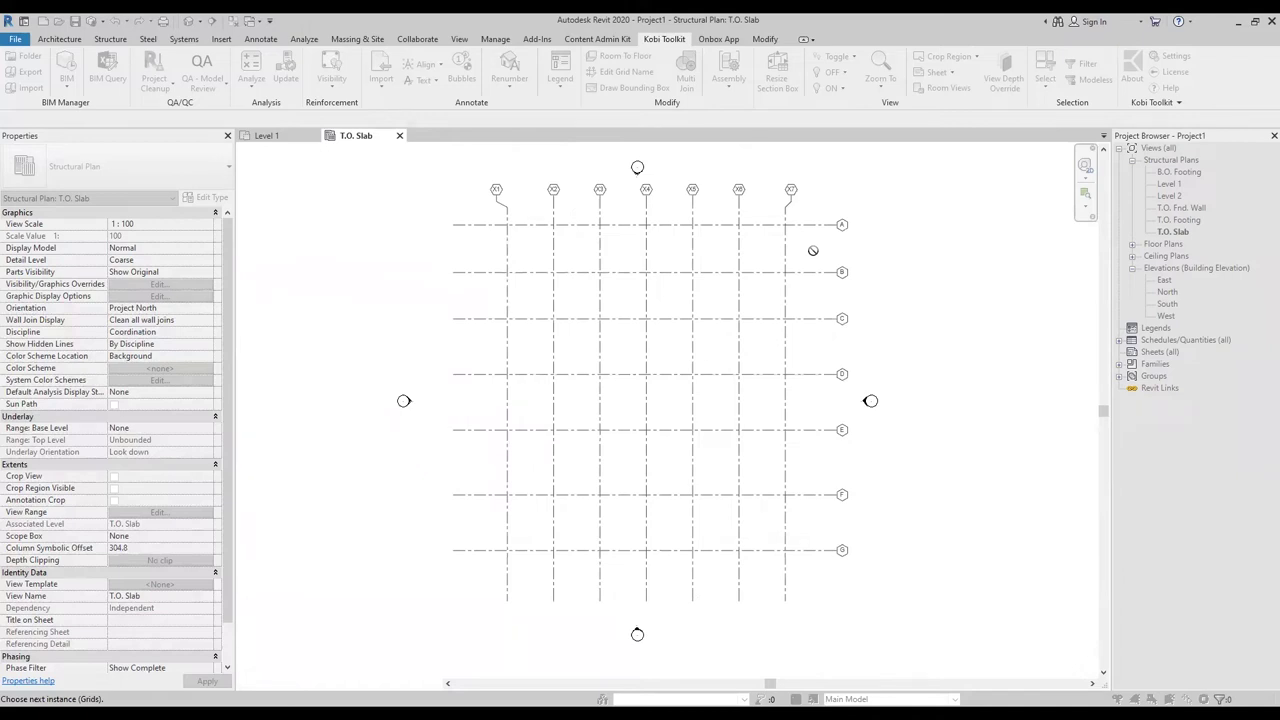
scroll(813, 250, down, 1)
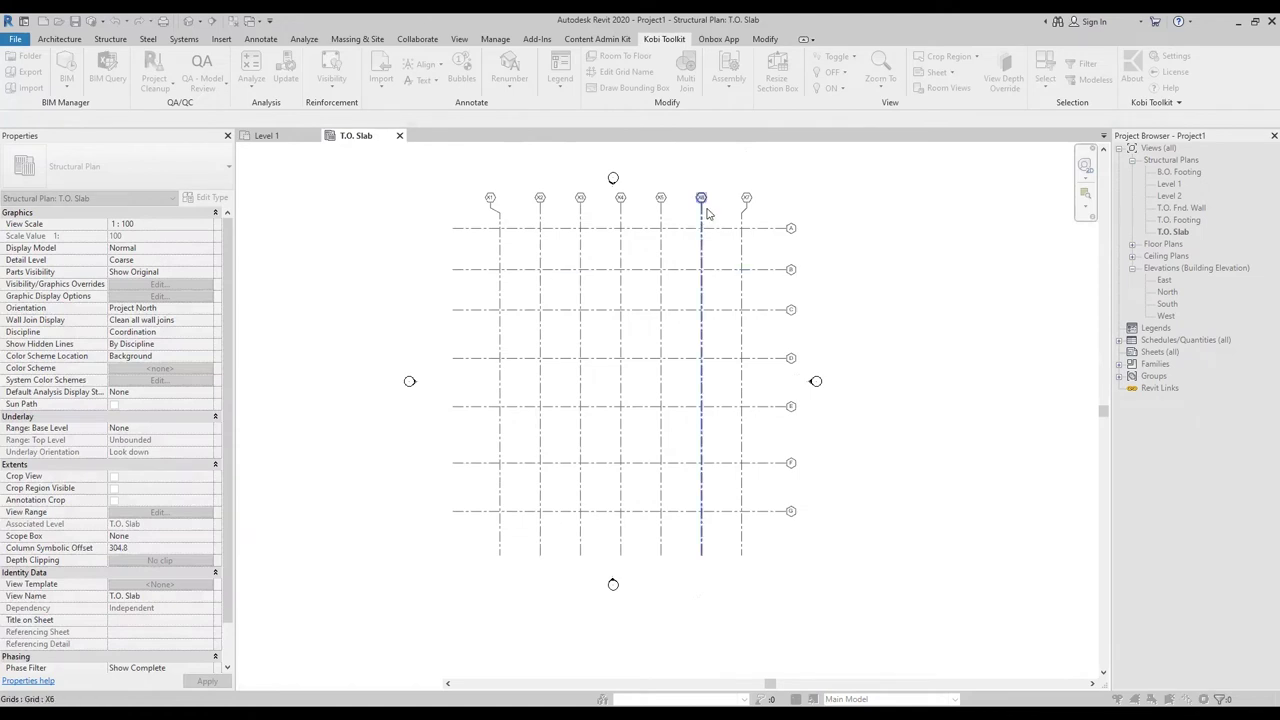
scroll(702, 198, up, 1)
middle_drag(702, 198, 715, 198)
Step: Repeat Renumber Grid with prefix X and suffix 1, previewing XA1
right_click(918, 248)
click(935, 255)
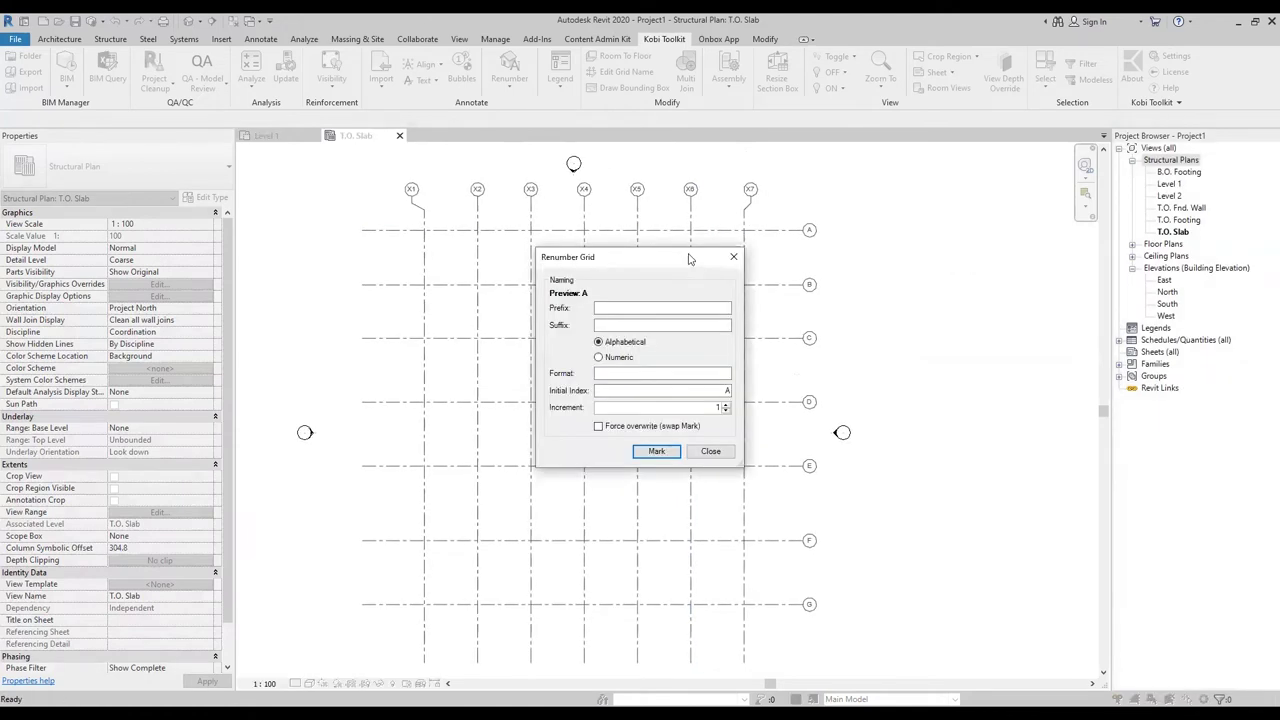
drag(688, 259, 1008, 241)
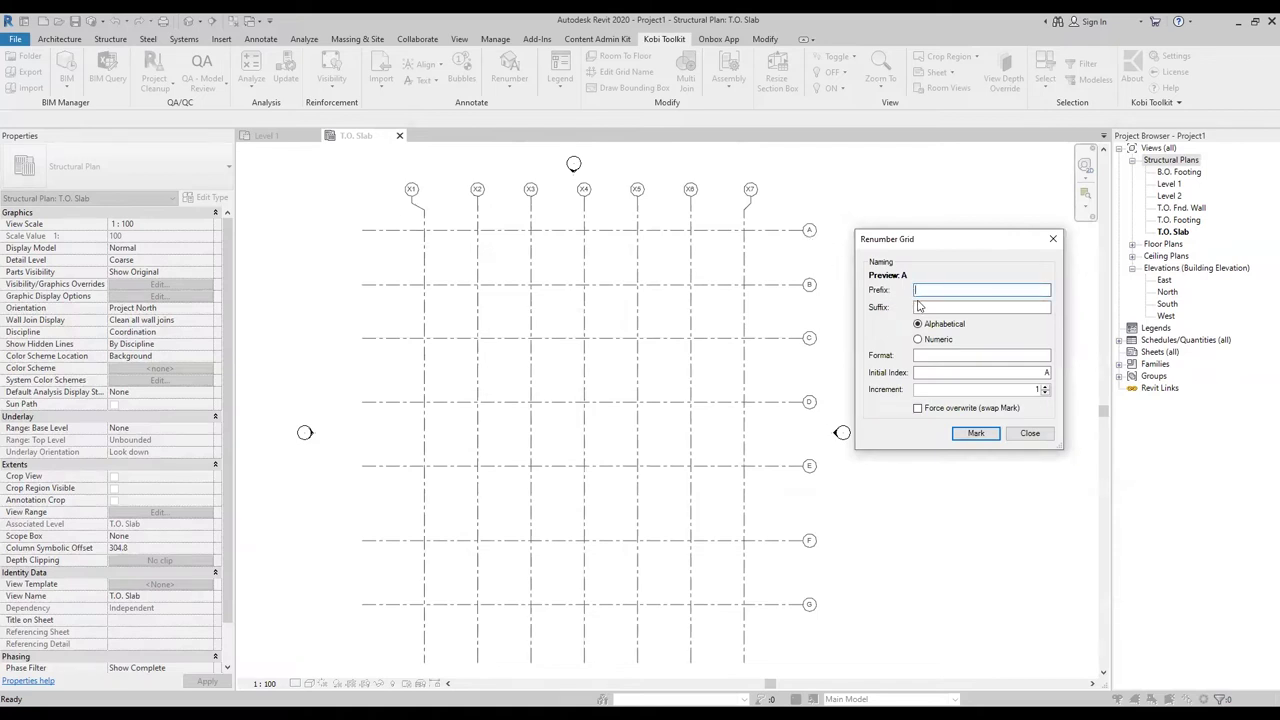
text(X)
click(930, 310)
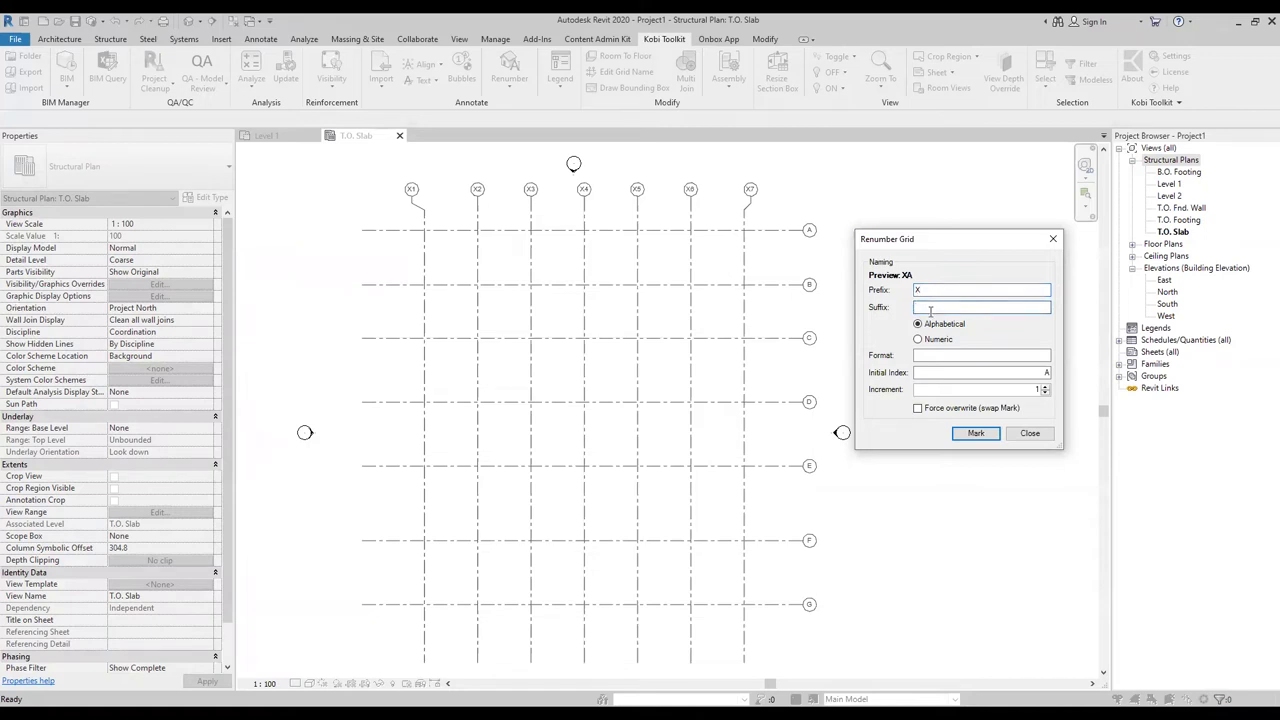
text(1)
drag(974, 244, 984, 209)
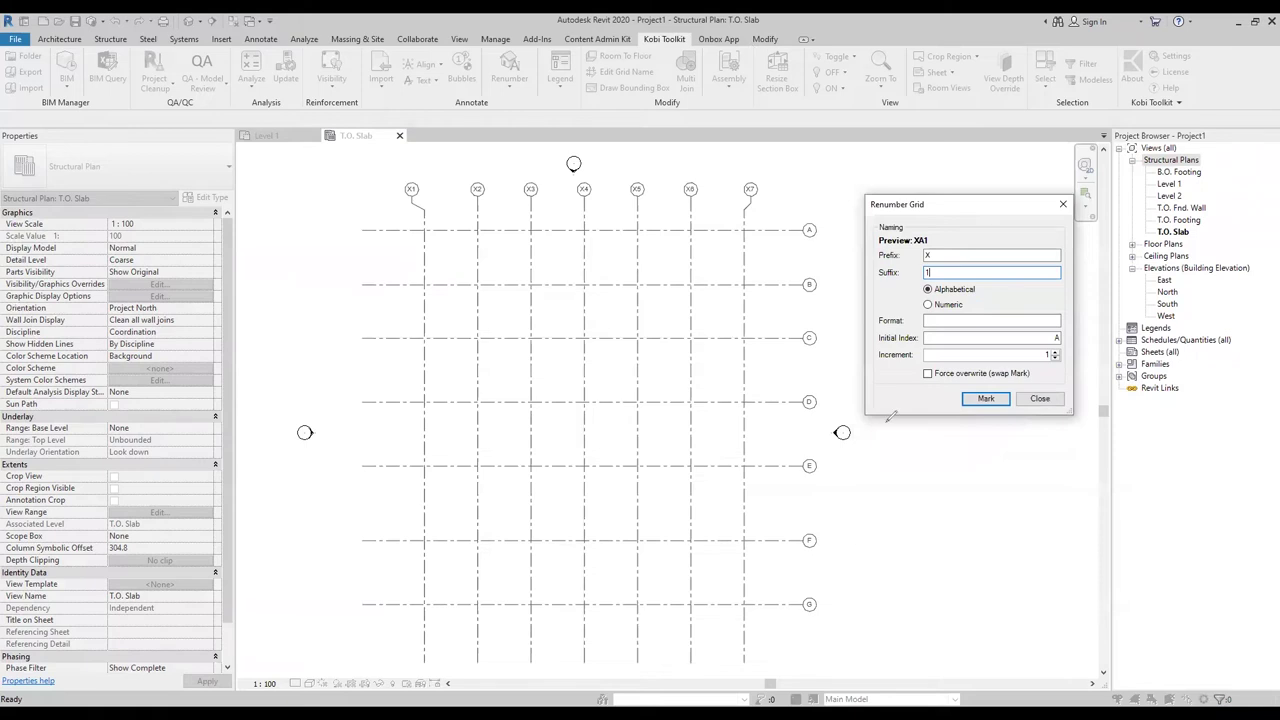
drag(929, 478, 945, 505)
mouse_move(942, 477)
mouse_down()
mouse_move(928, 506)
mouse_move(996, 500)
mouse_up()
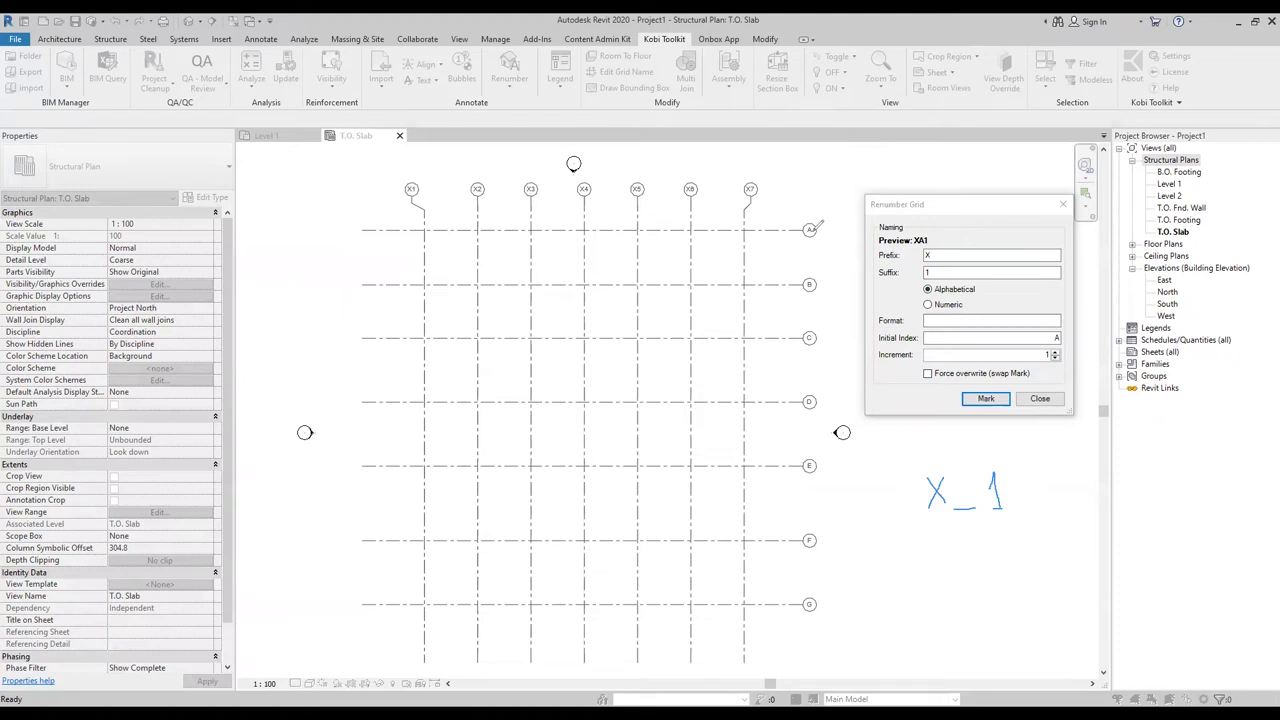
Step: Switch grid naming to Numeric from initial index 1 so the preview reads X11
drag(826, 228, 831, 237)
mouse_move(997, 476)
mouse_down()
mouse_move(998, 513)
mouse_move(1017, 514)
mouse_up()
drag(987, 471, 1011, 517)
drag(970, 472, 1026, 508)
drag(935, 203, 921, 195)
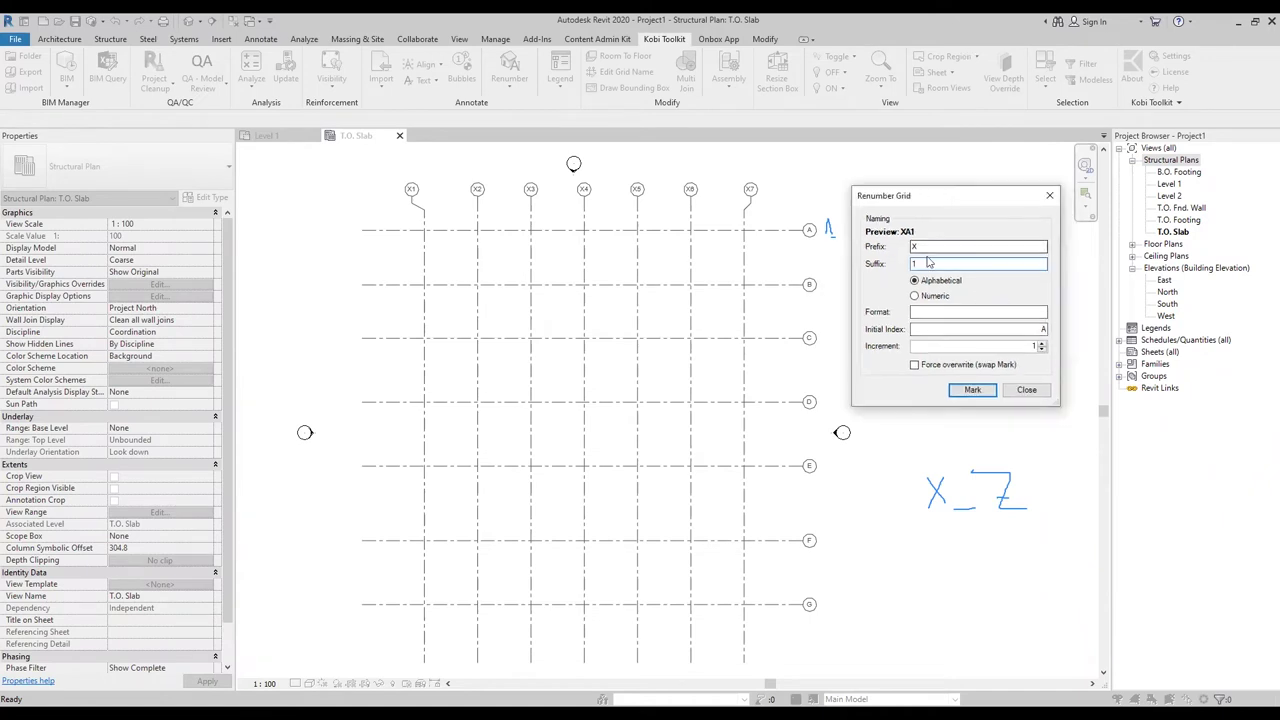
click(914, 296)
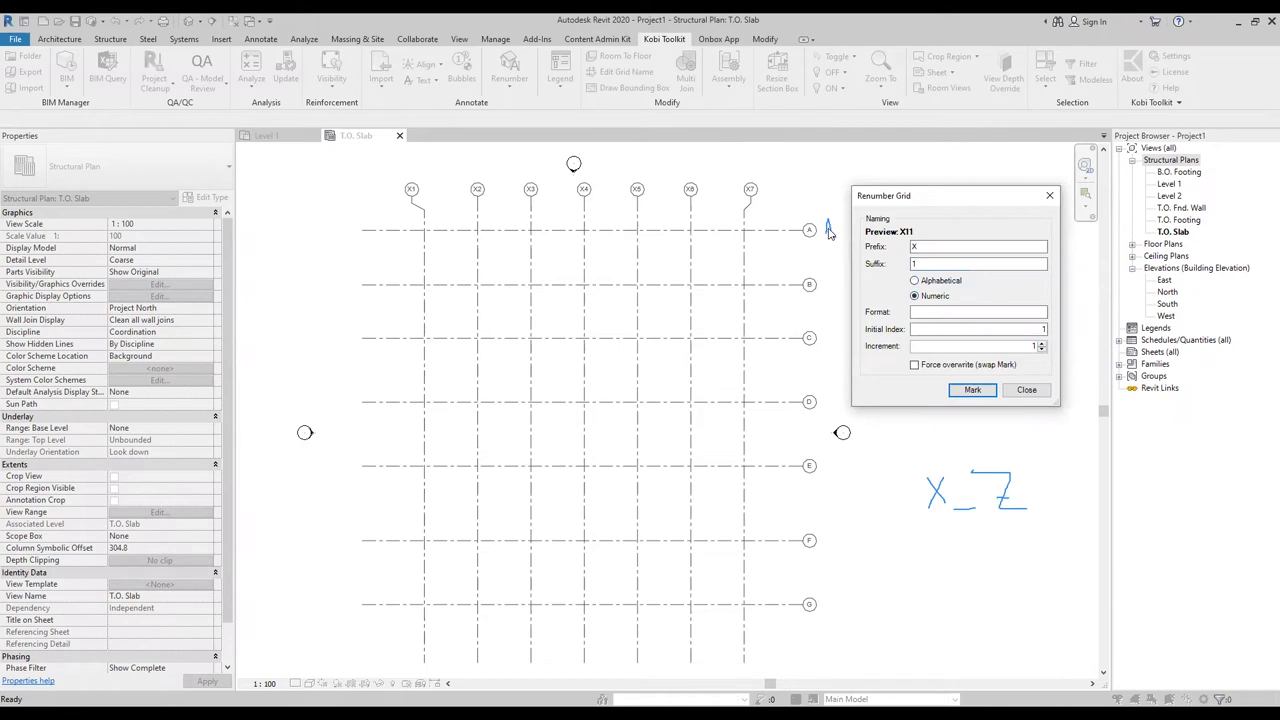
Step: Change the renumbering suffix to Z, keeping numeric naming from index 1
click(732, 117)
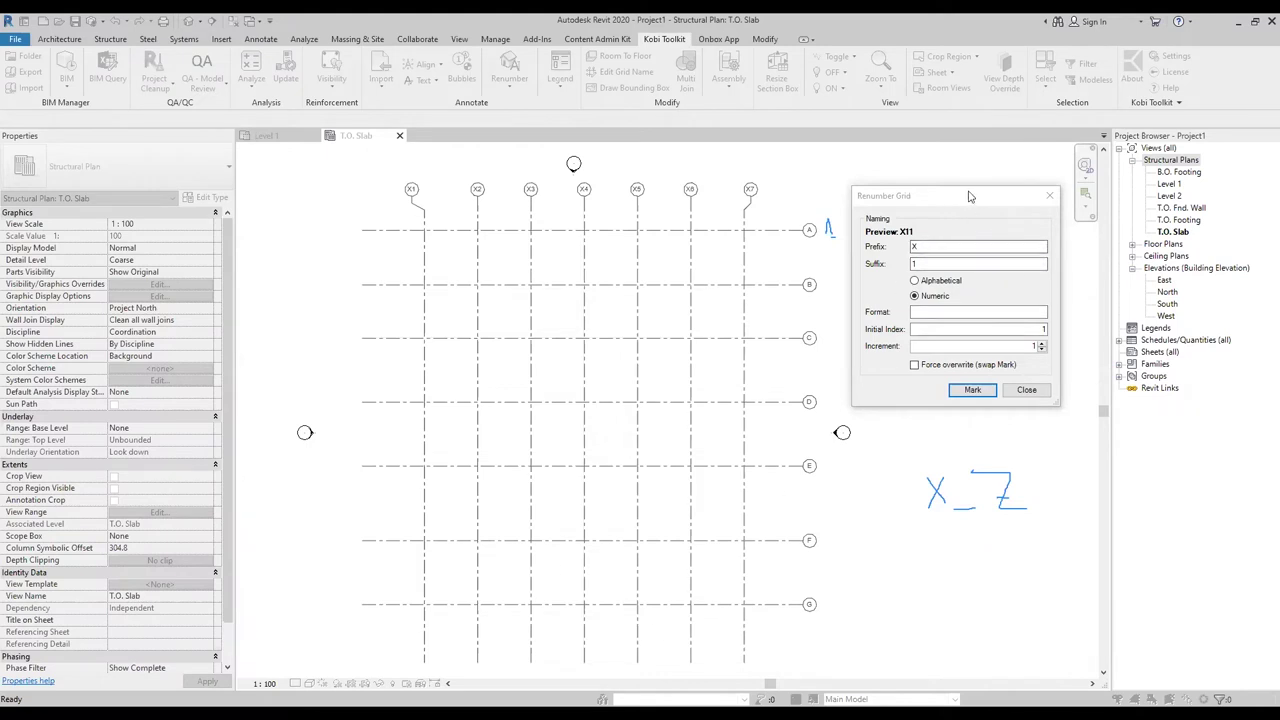
drag(1011, 203, 1022, 188)
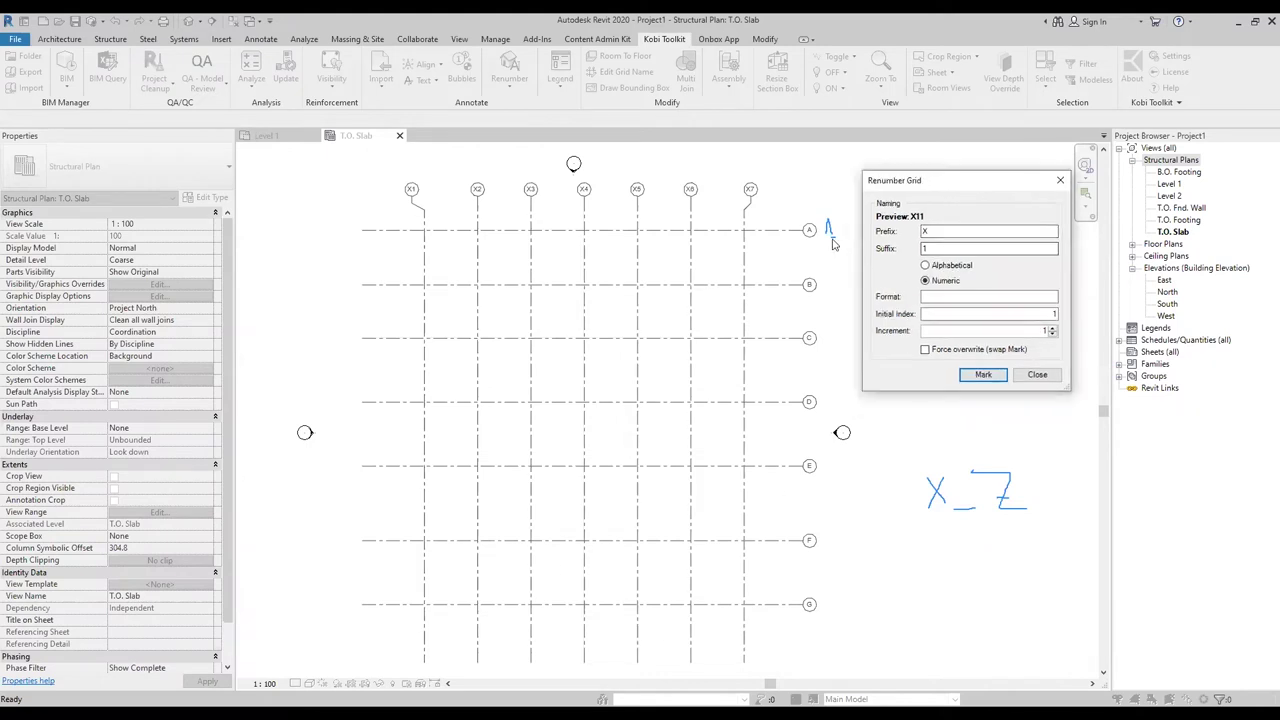
double_click(934, 249)
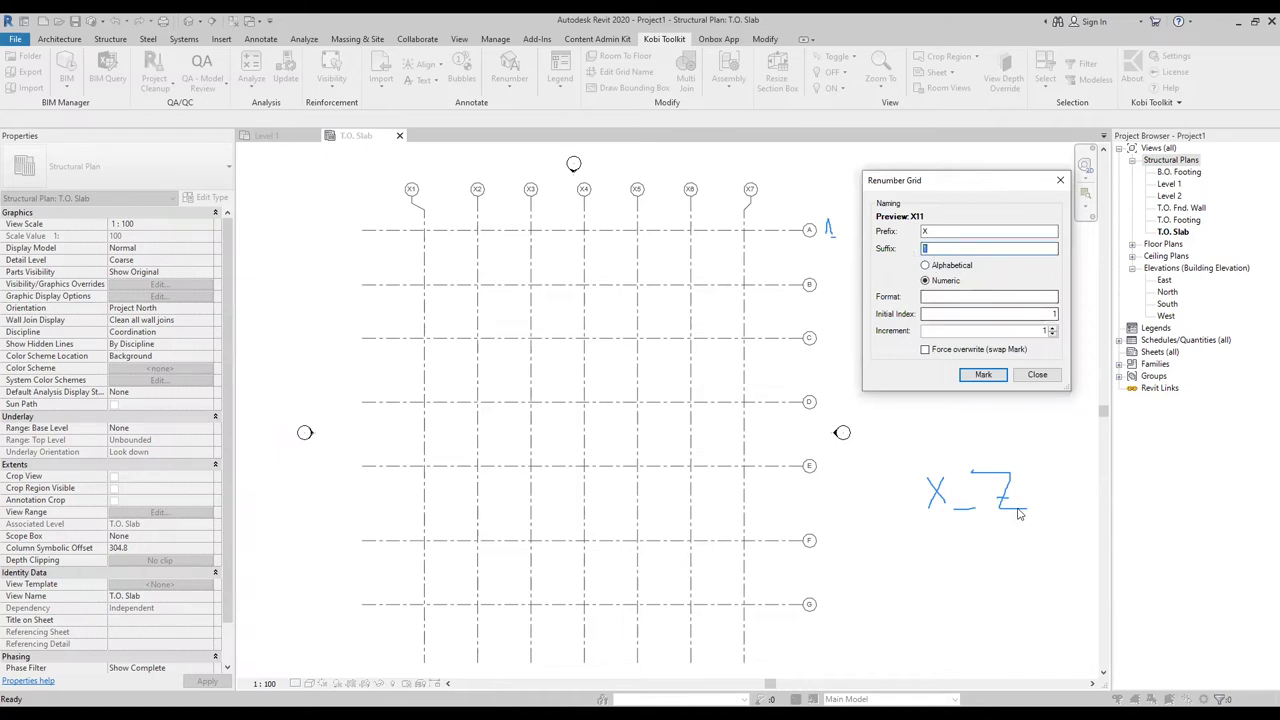
text(Z)
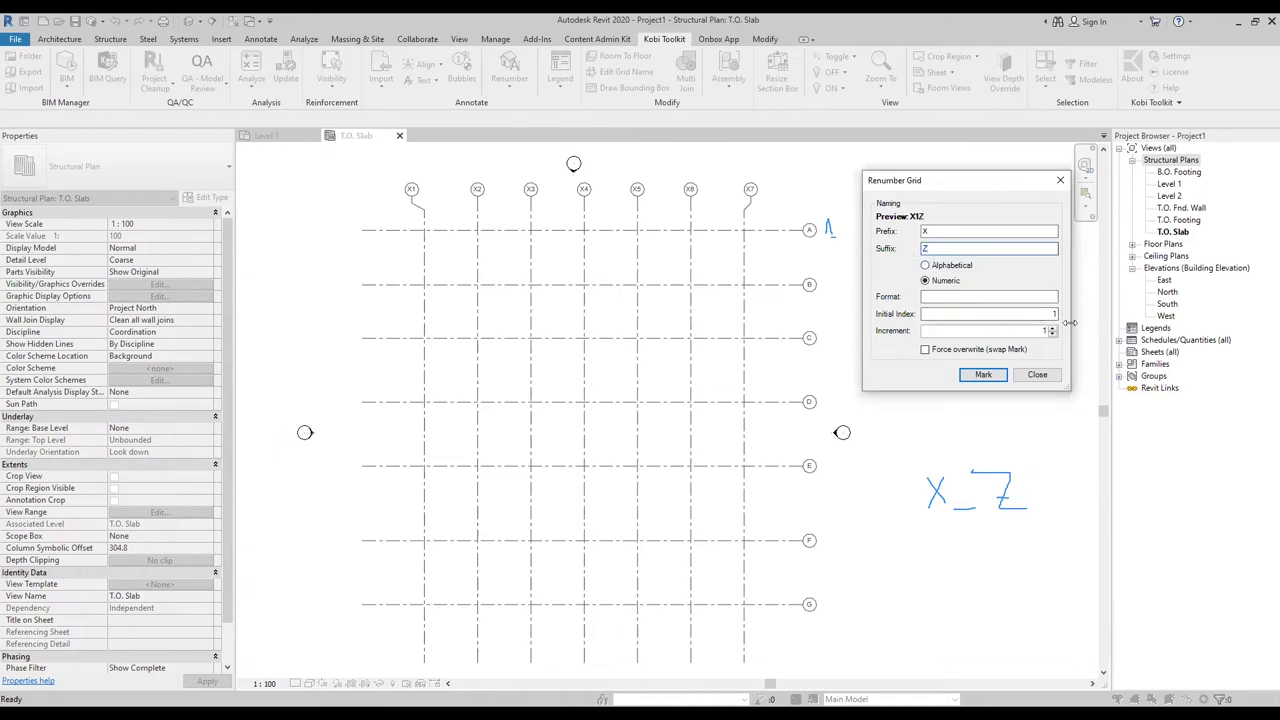
double_click(1054, 313)
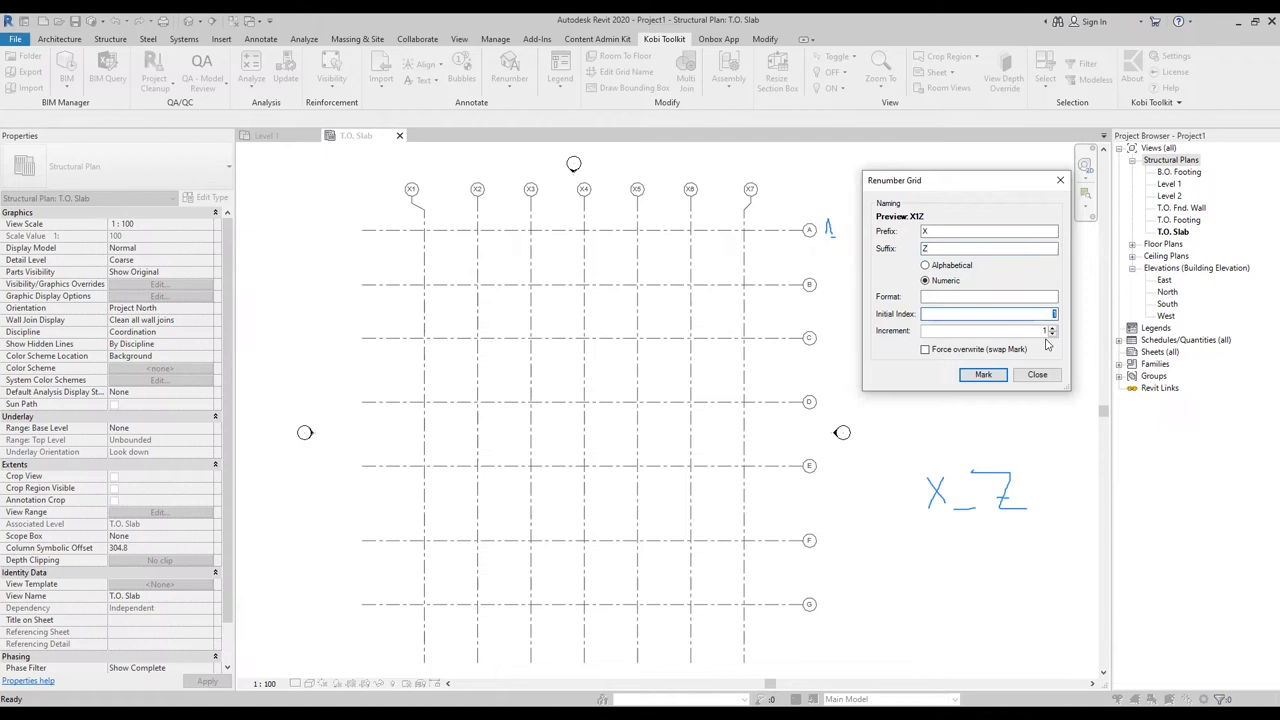
click(1052, 335)
Step: Mark grids A through G in order as X1Z through X7Z, then stop renumbering
click(984, 375)
click(789, 230)
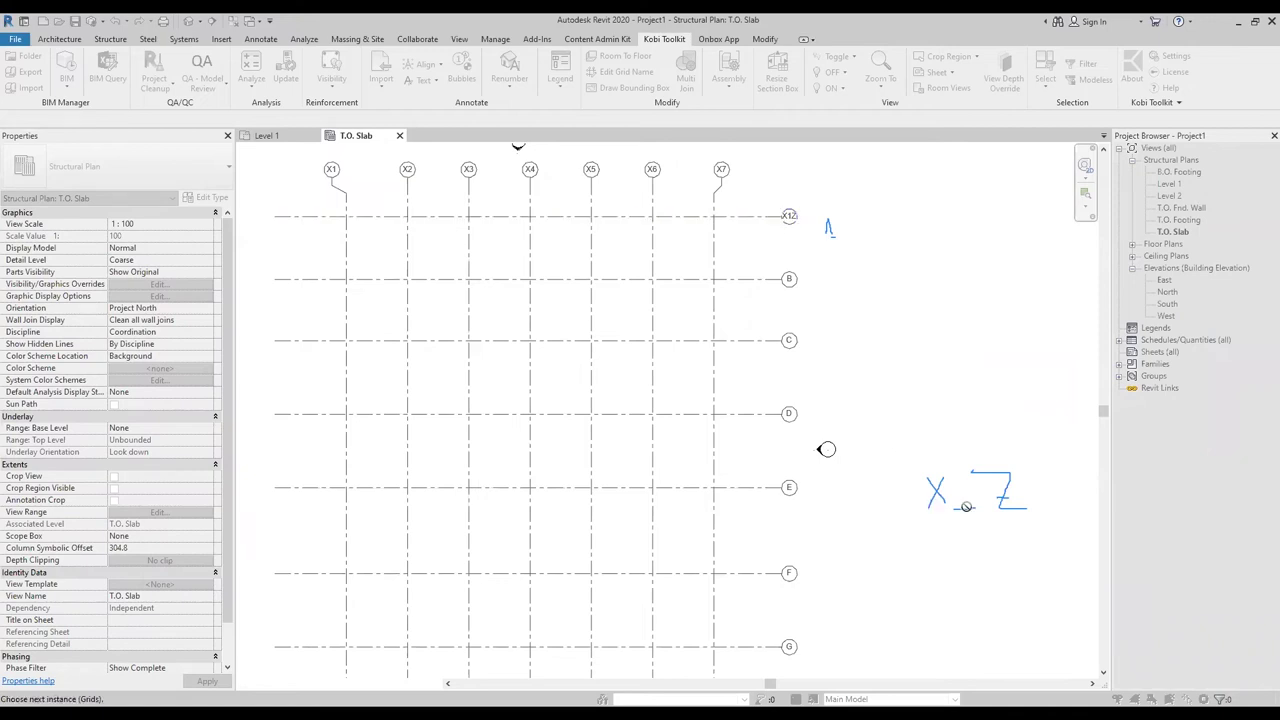
click(789, 280)
click(789, 340)
click(789, 414)
click(789, 487)
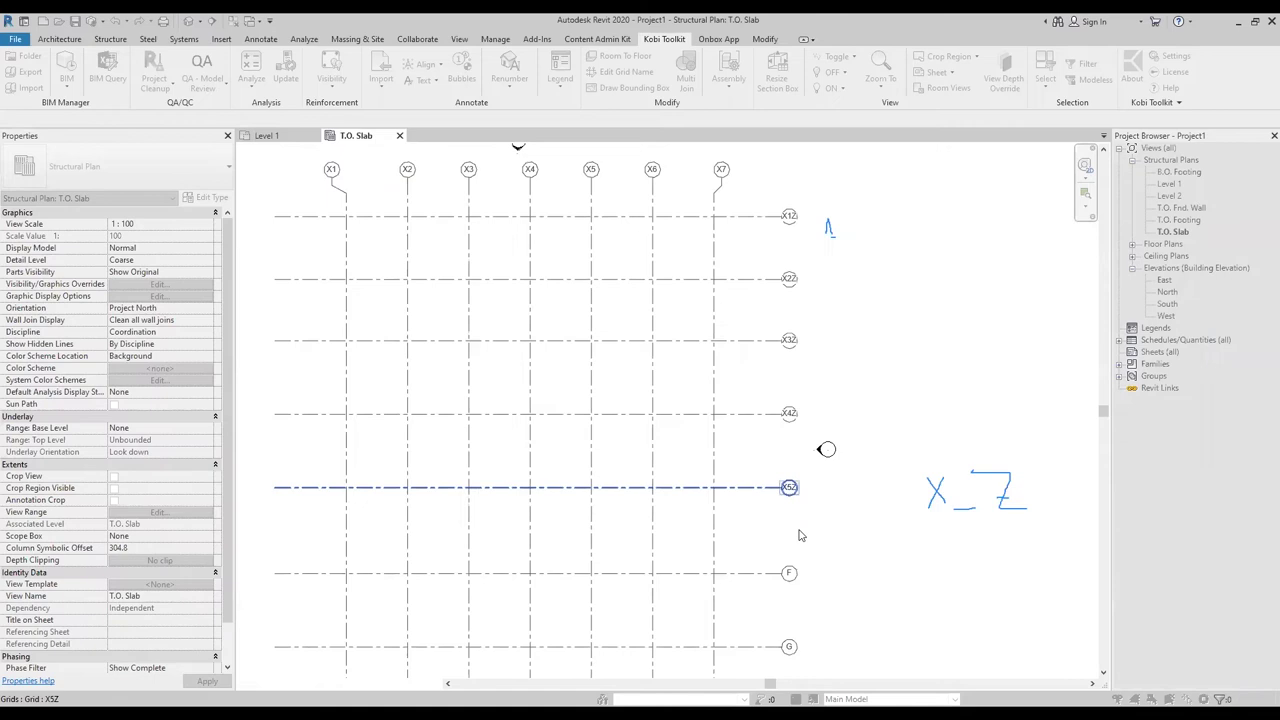
click(789, 572)
scroll(822, 545, down, 2)
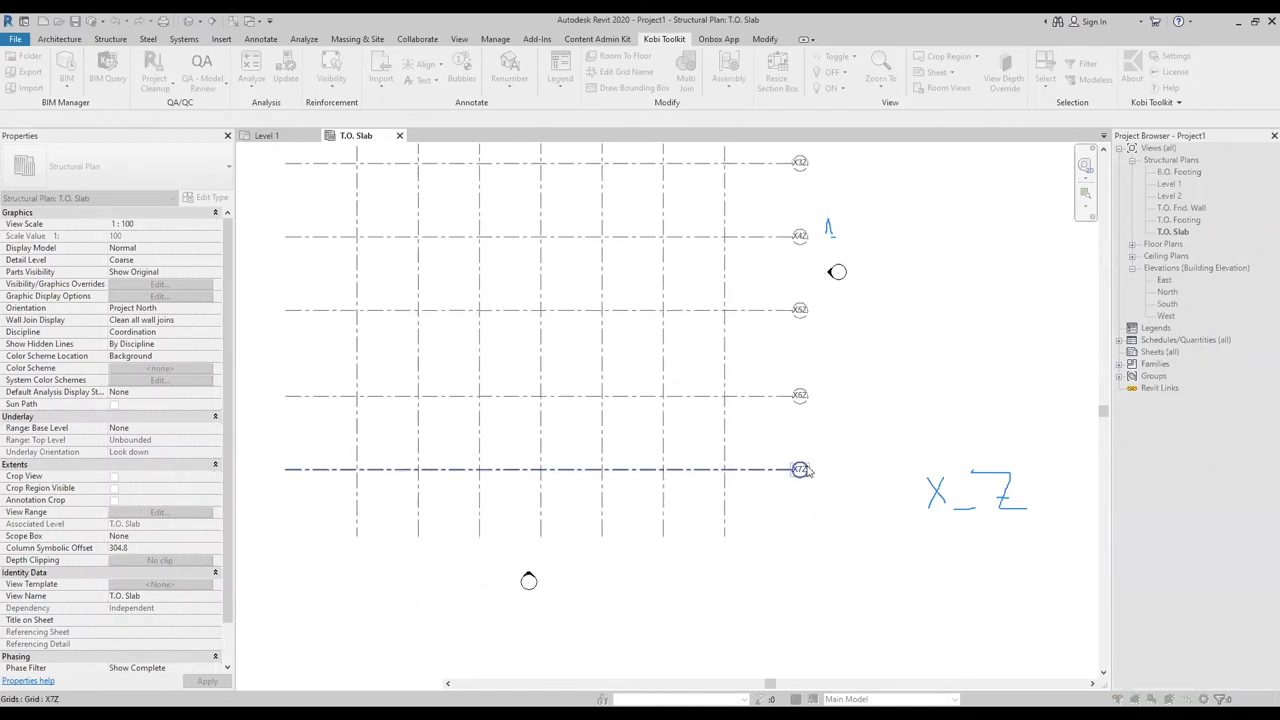
click(800, 466)
scroll(810, 468, down, 2)
scroll(860, 420, up, 2)
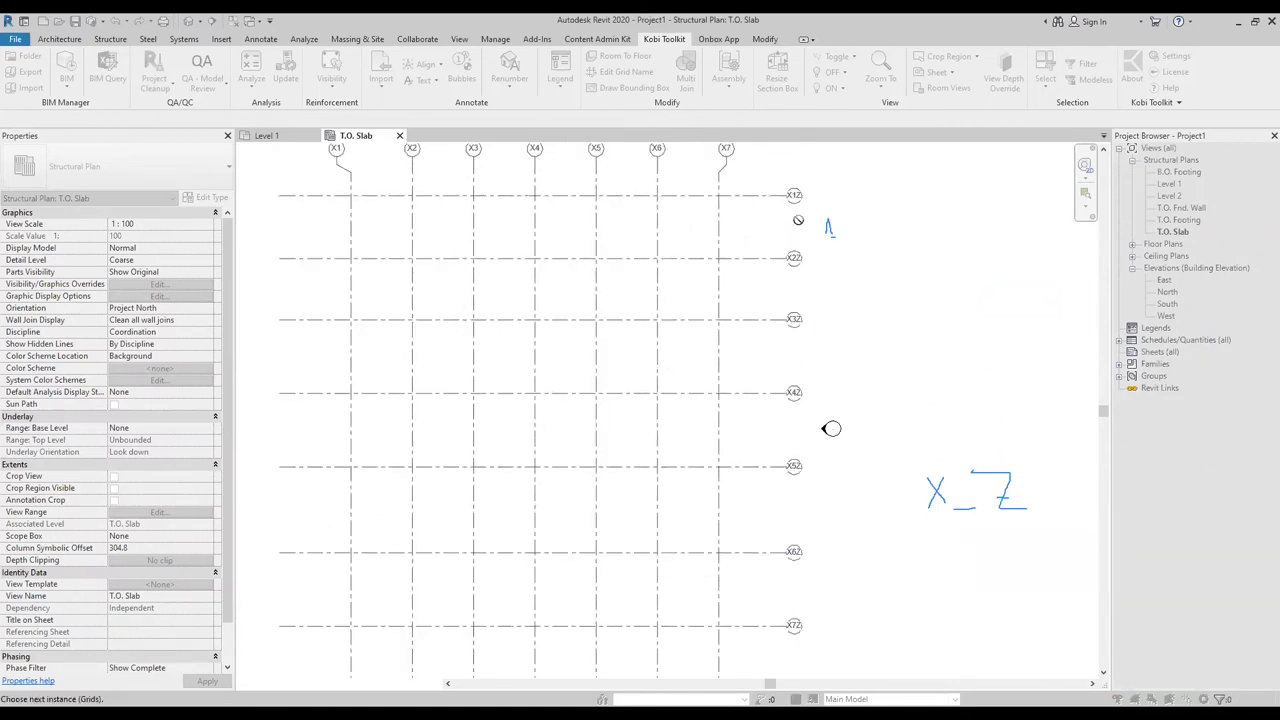
scroll(846, 277, up, 2)
scroll(846, 277, up, 2)
scroll(846, 277, down, 2)
scroll(846, 277, down, 2)
scroll(846, 277, down, 2)
middle_drag(914, 305, 851, 263)
scroll(900, 265, down, 1)
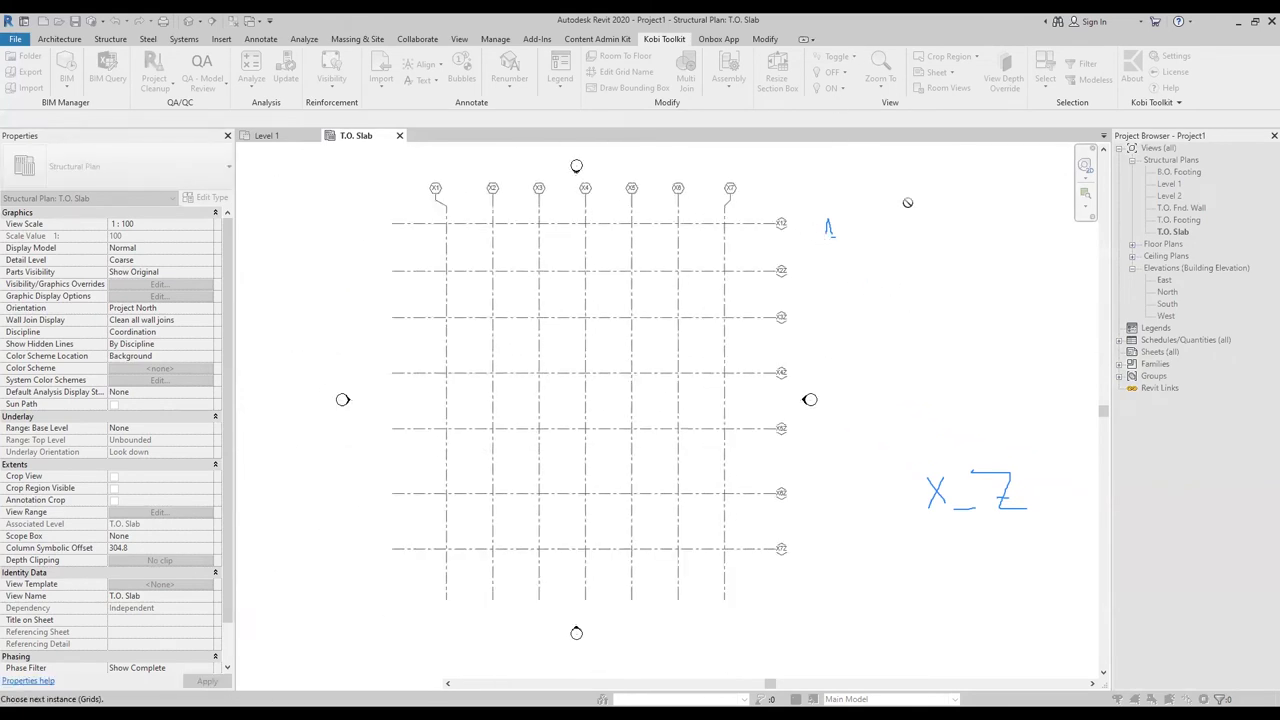
right_click(938, 222)
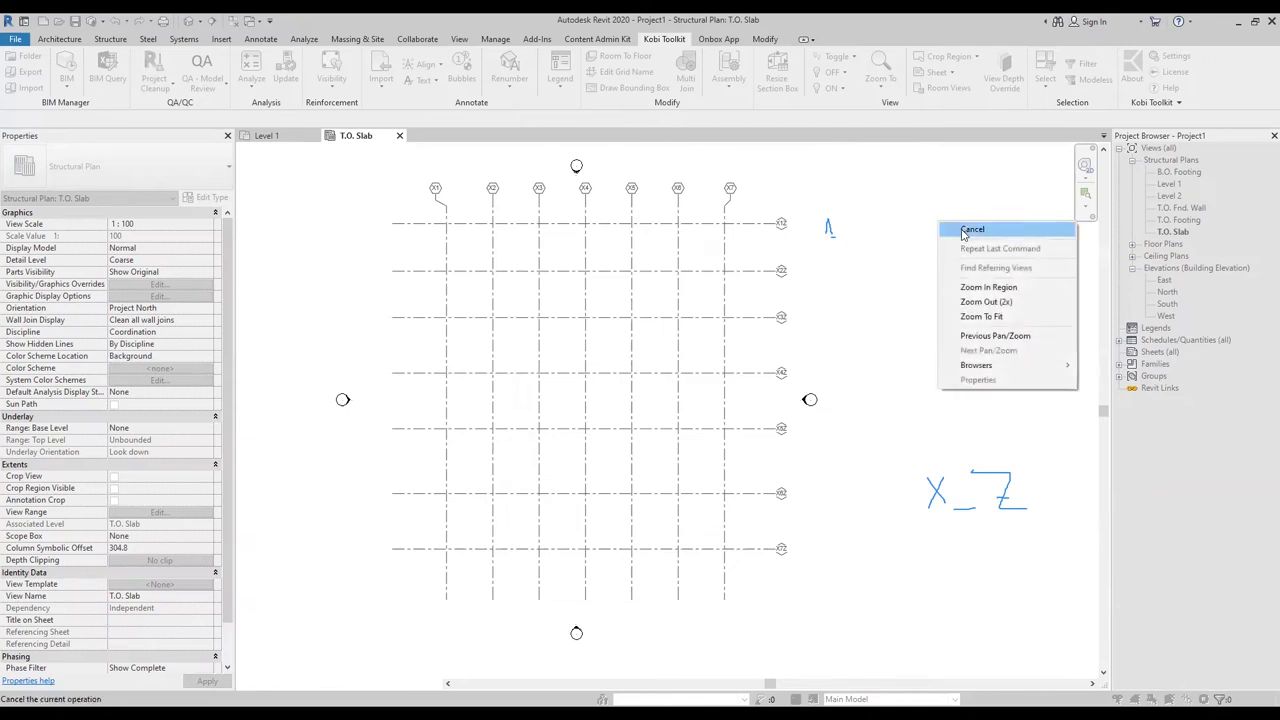
Step: Stop the current renumbering and reposition the Renumber Grid settings dialog
click(962, 230)
drag(702, 265, 1035, 229)
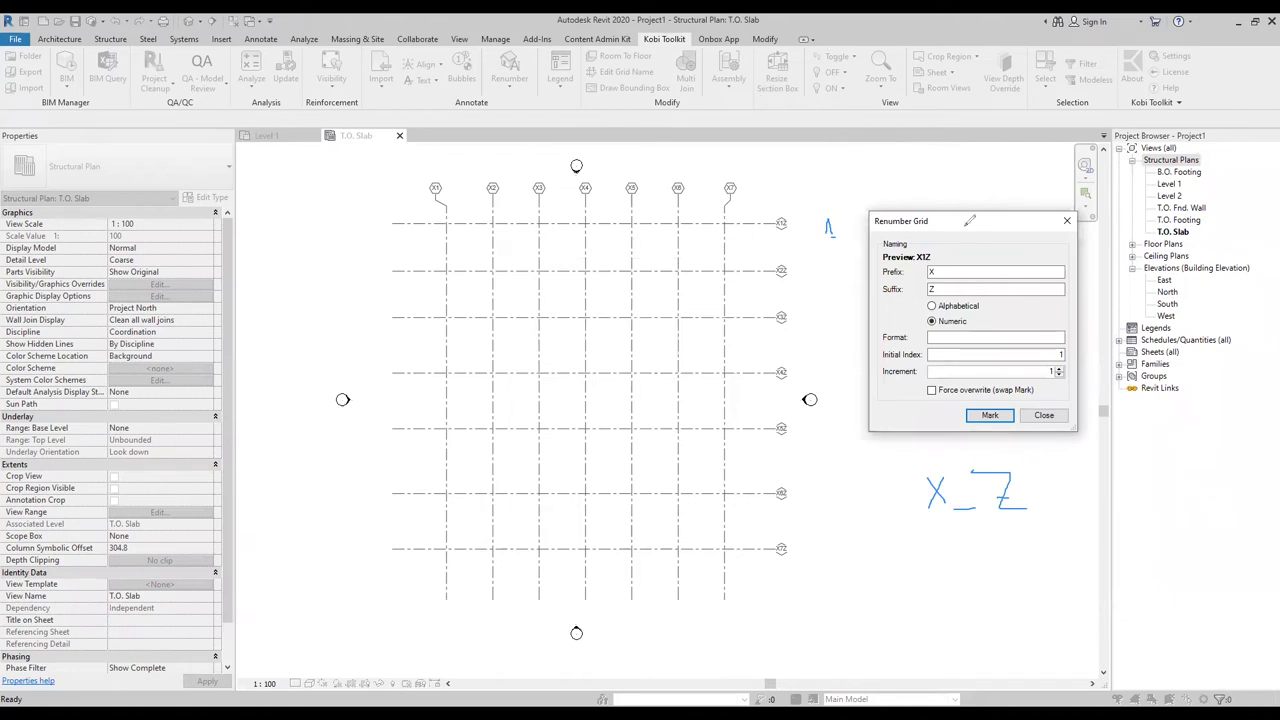
drag(943, 208, 963, 226)
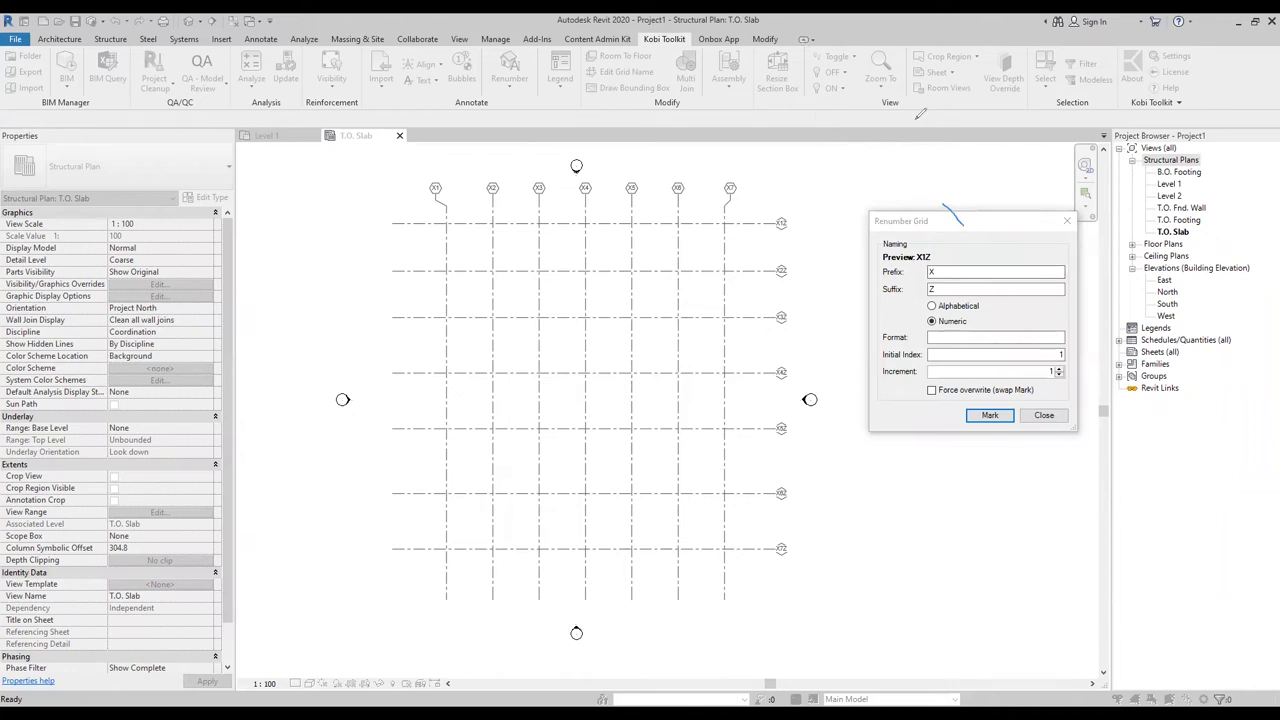
drag(963, 226, 937, 192)
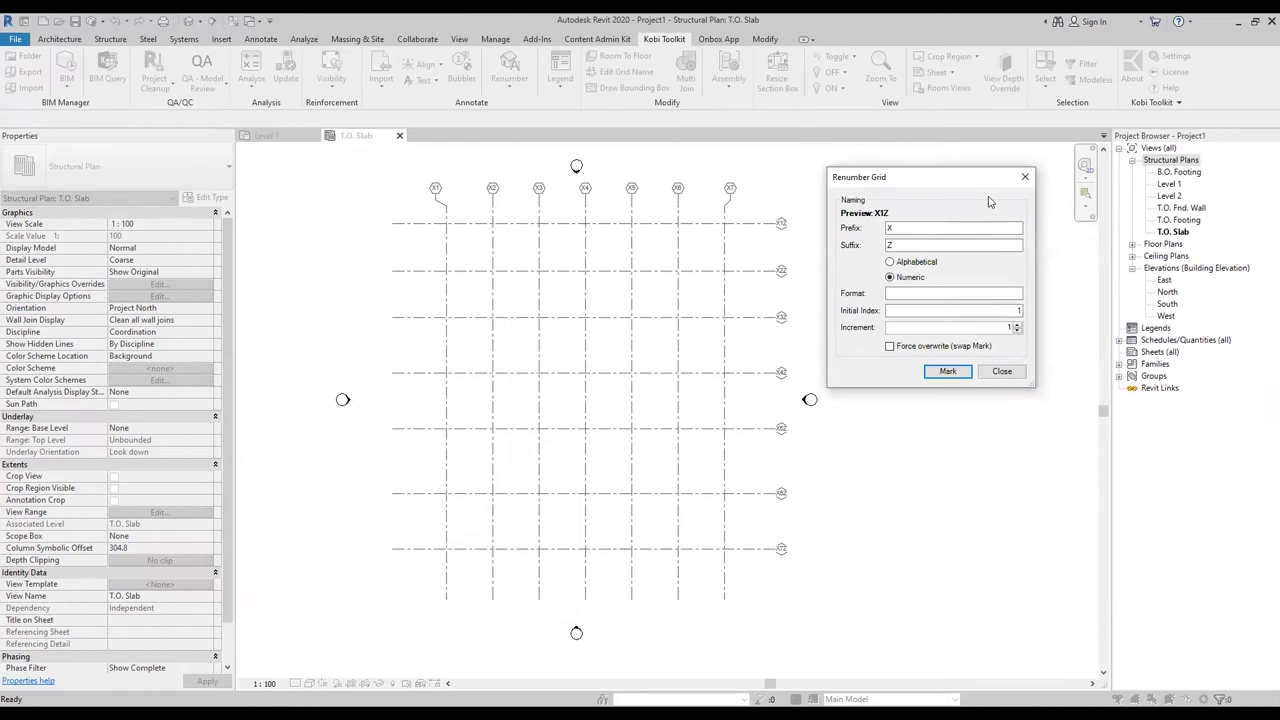
Step: Delete the X prefix and Z suffix, leaving Numeric naming starting at 1
double_click(905, 238)
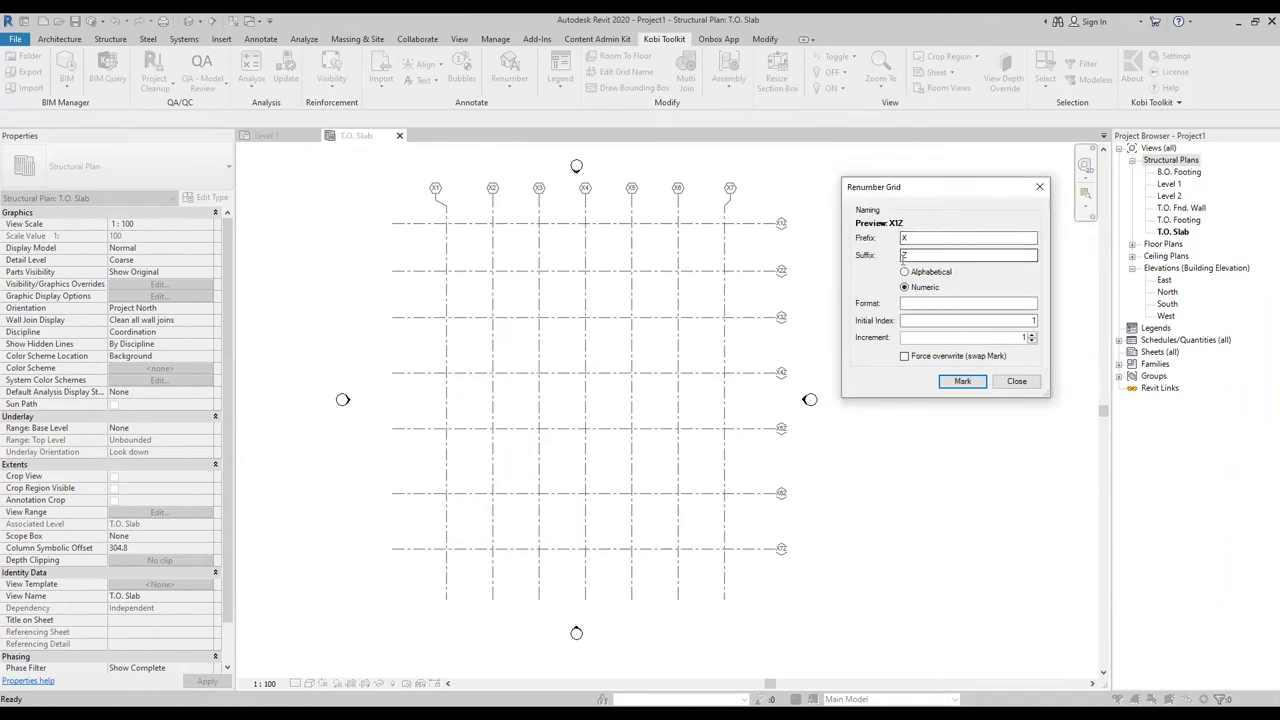
key(BackSpace)
double_click(908, 256)
key(BackSpace)
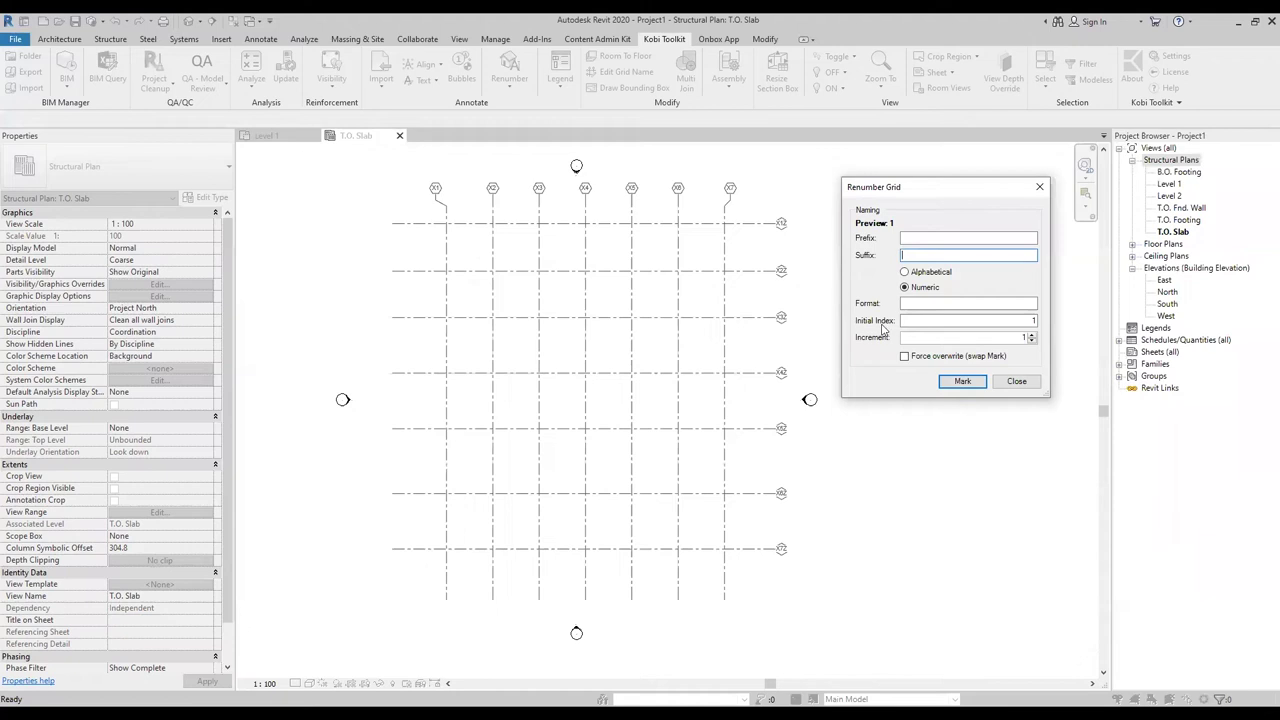
Step: Letter the seven vertical grids X1–X7 as A through G using Alphabetical renumbering
click(905, 272)
click(962, 381)
click(437, 190)
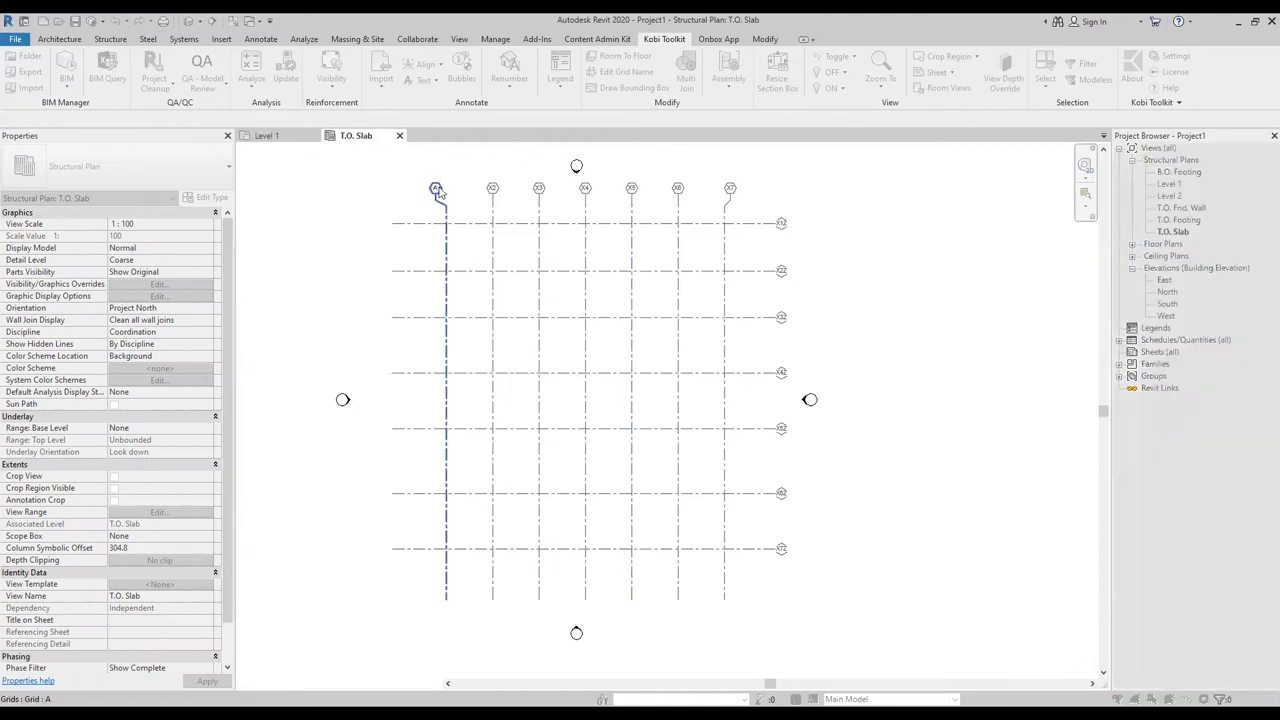
scroll(455, 190, up, 2)
click(509, 187)
click(580, 187)
click(650, 187)
click(720, 187)
click(791, 187)
click(855, 186)
scroll(814, 194, down, 1)
scroll(860, 196, down, 1)
Step: Renumber the horizontal grids X1Z–X7Z as 1 through 7 with Numeric naming
right_click(901, 198)
click(924, 205)
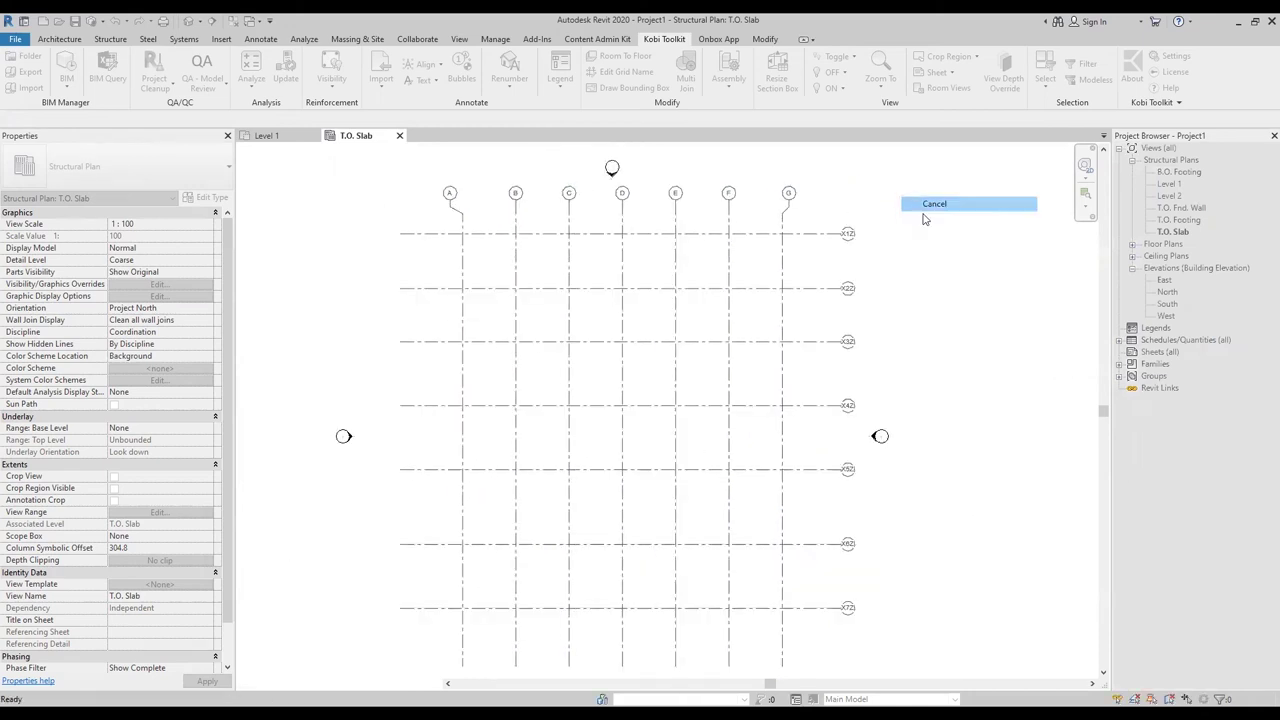
click(923, 212)
click(598, 357)
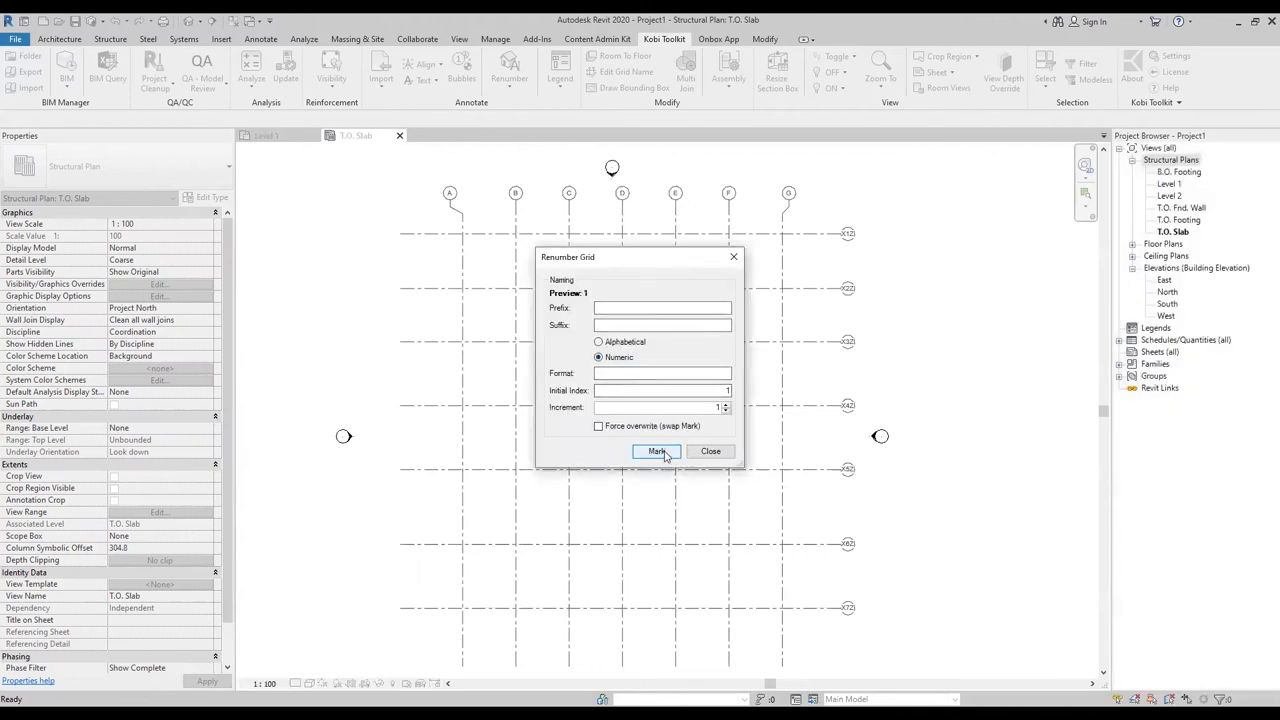
click(656, 451)
click(848, 236)
click(848, 290)
click(848, 342)
click(848, 405)
click(848, 469)
click(848, 544)
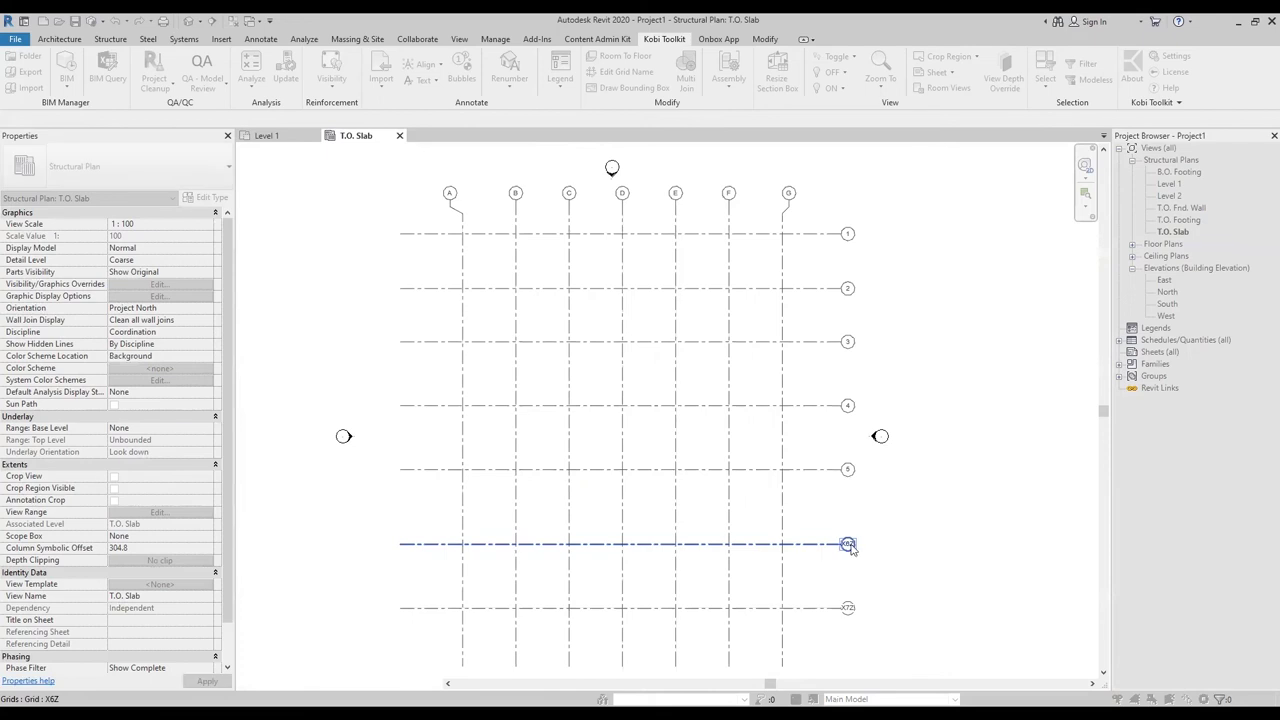
click(848, 608)
scroll(840, 450, down, 2)
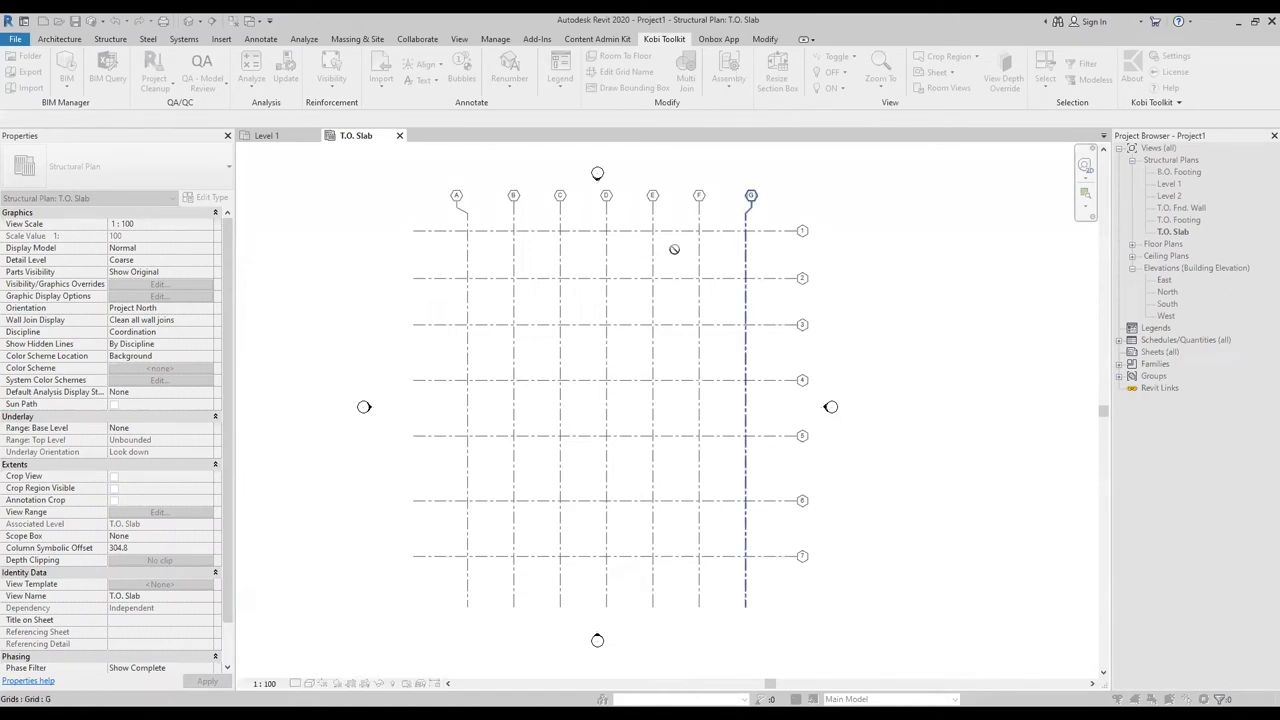
Step: End renumbering and window-select all fourteen grid lines on the T.O. Slab plan
right_click(912, 229)
click(920, 240)
key(Escape)
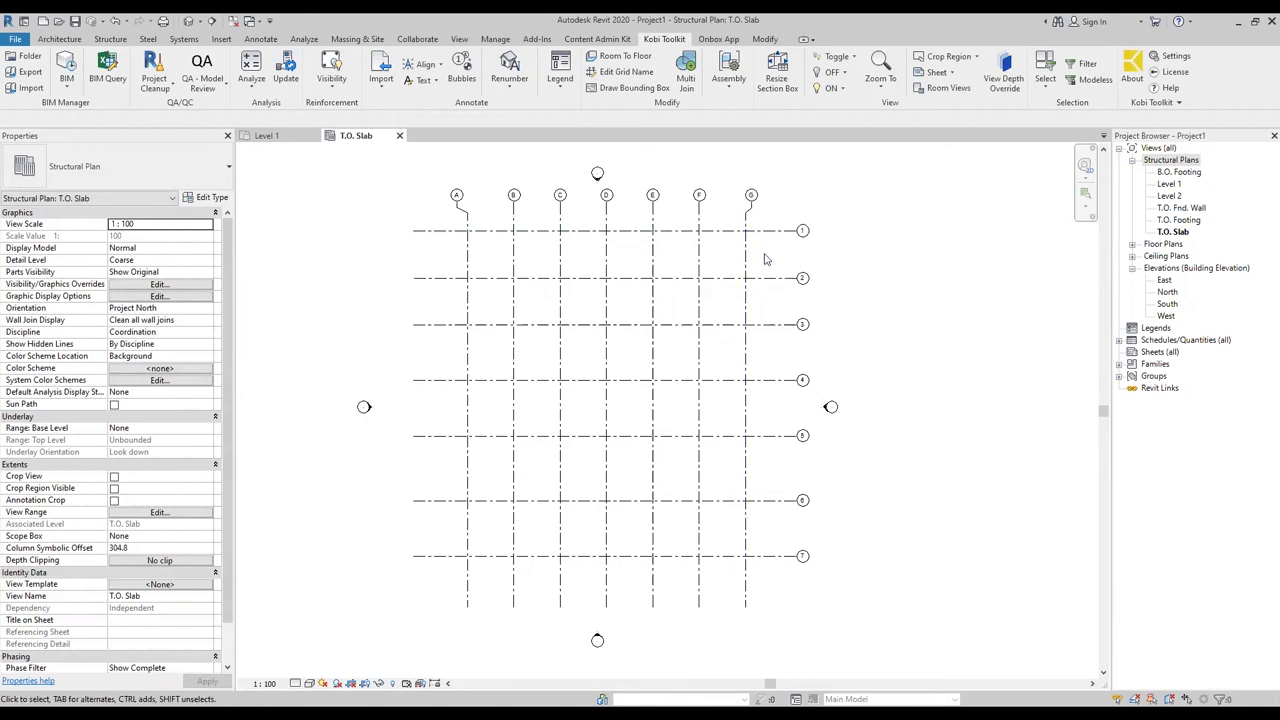
mouse_move(763, 589)
mouse_down()
mouse_move(459, 230)
mouse_move(466, 216)
mouse_up()
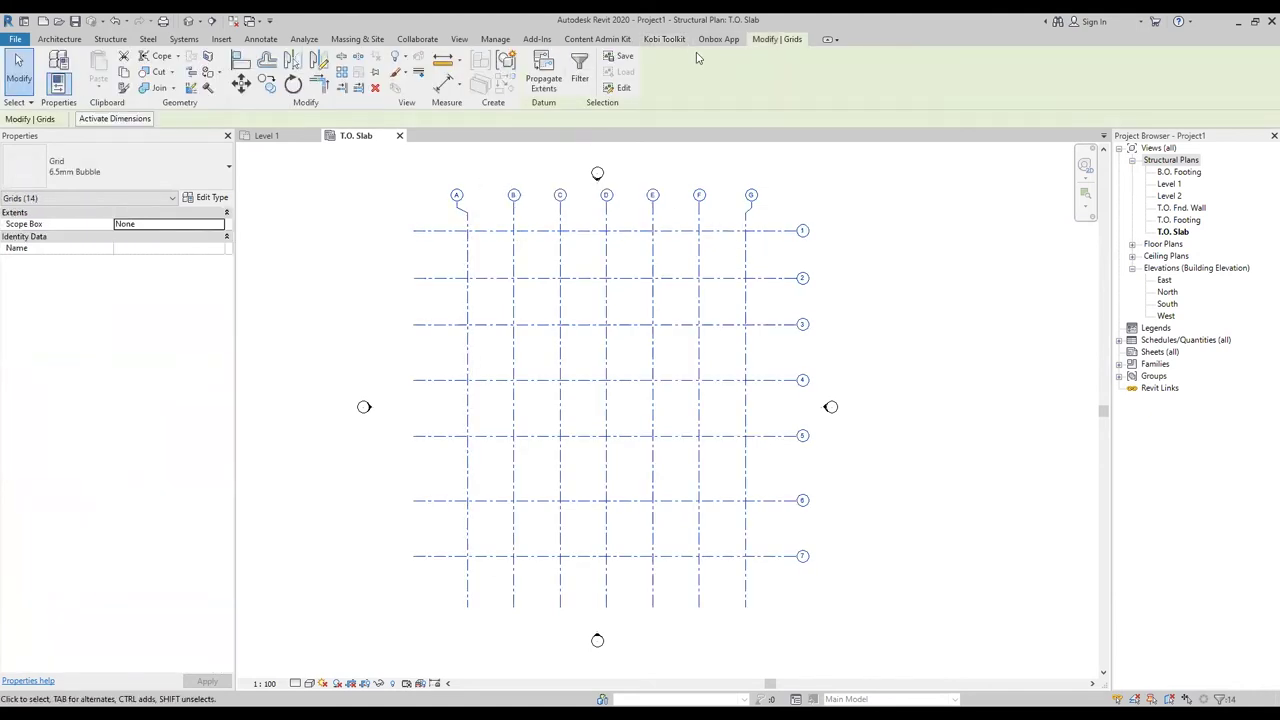
click(664, 39)
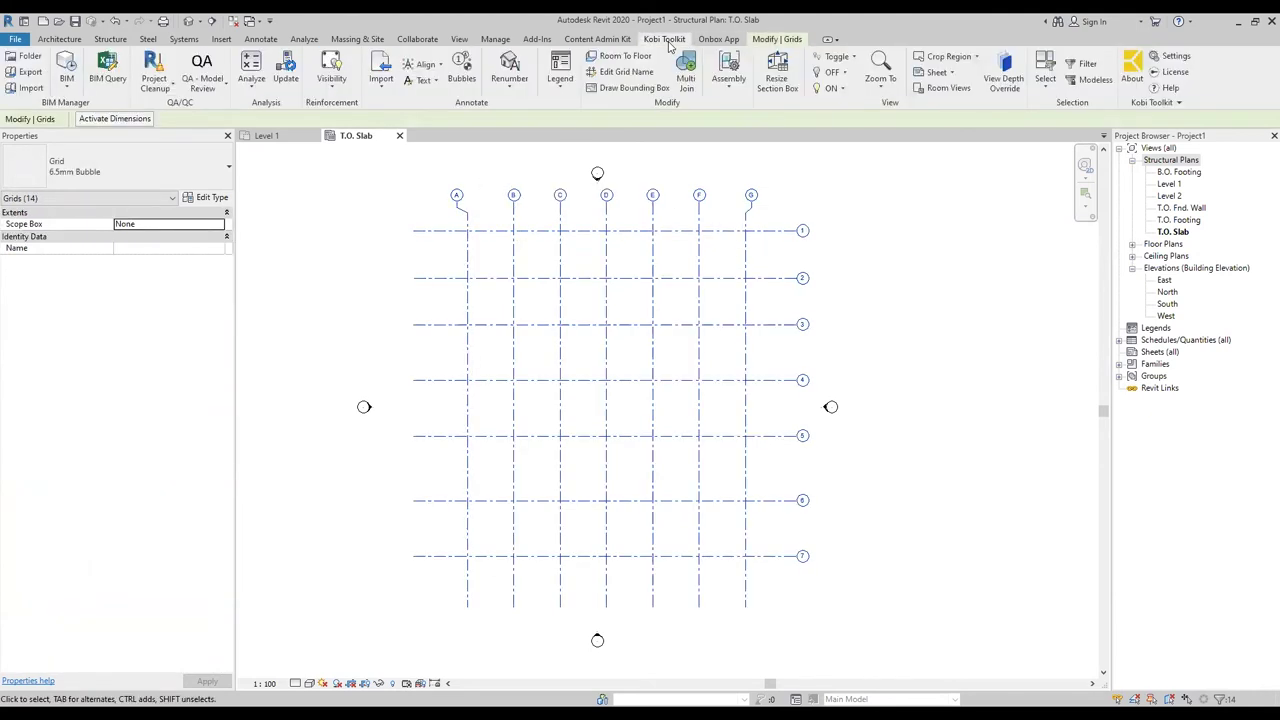
Step: Open Kobi Toolkit's Edit Grid Name table and inspect grid 1's values and name
click(612, 76)
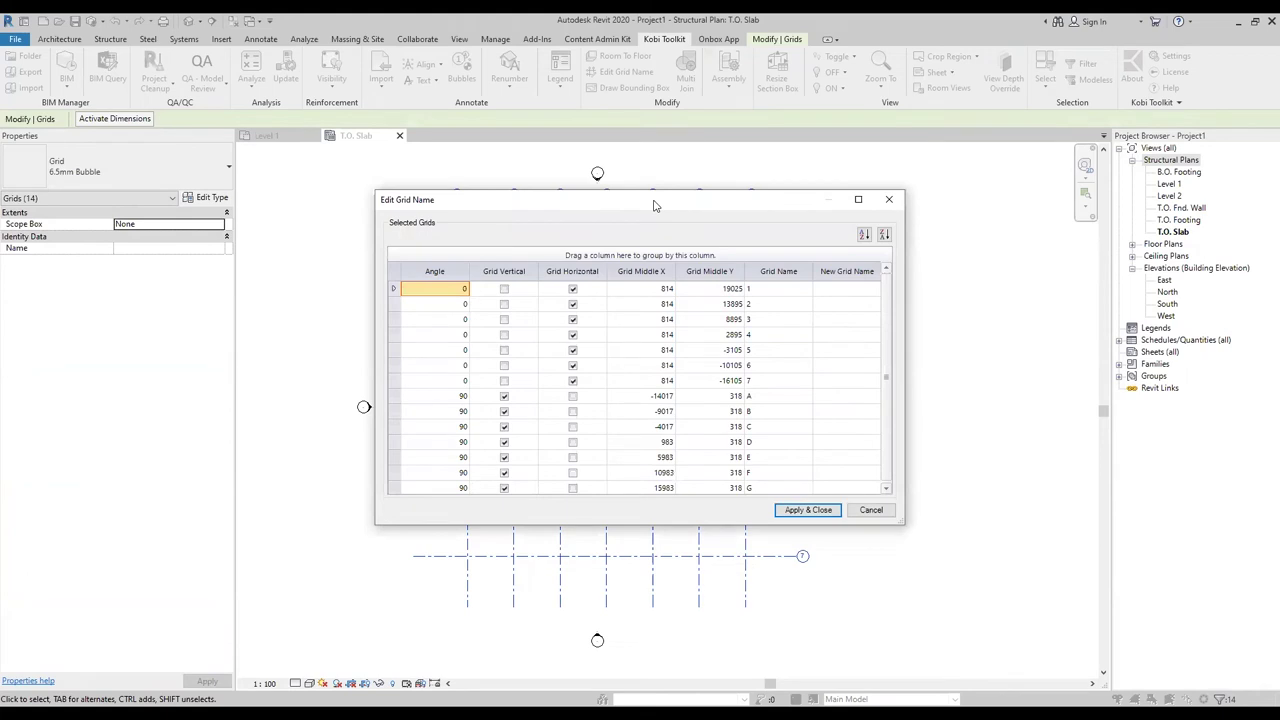
drag(655, 205, 464, 260)
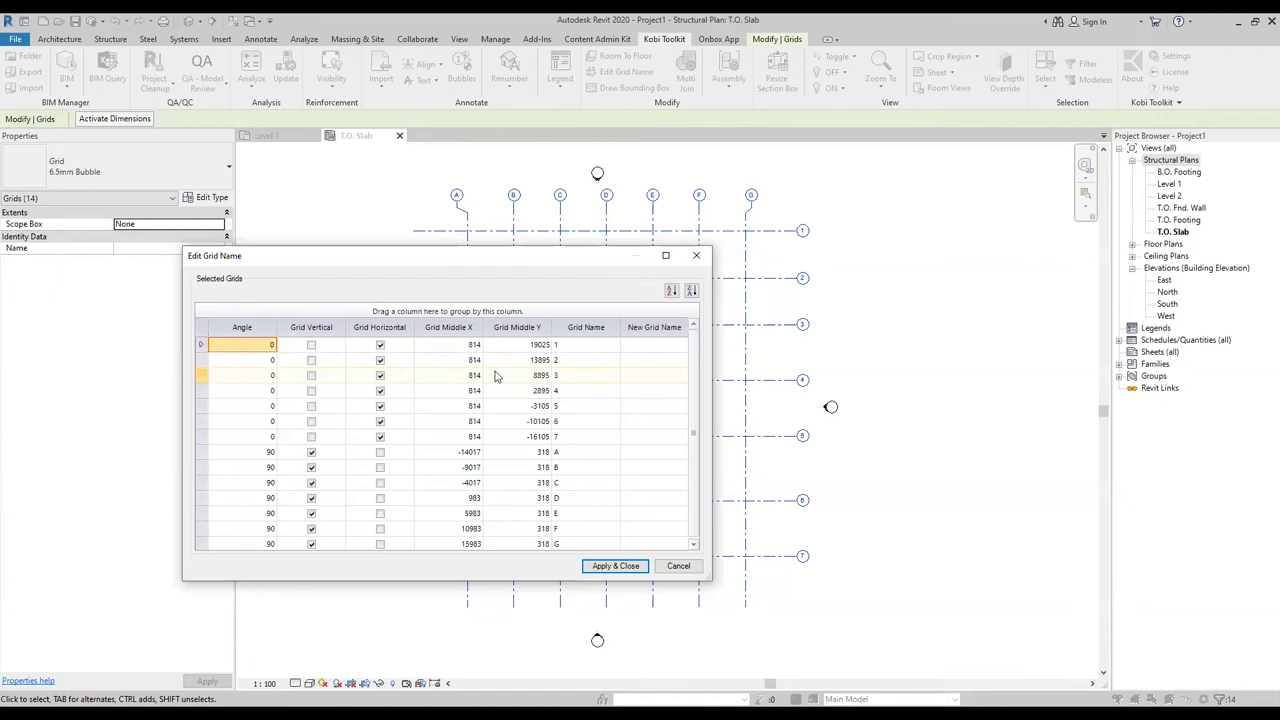
click(380, 345)
click(452, 345)
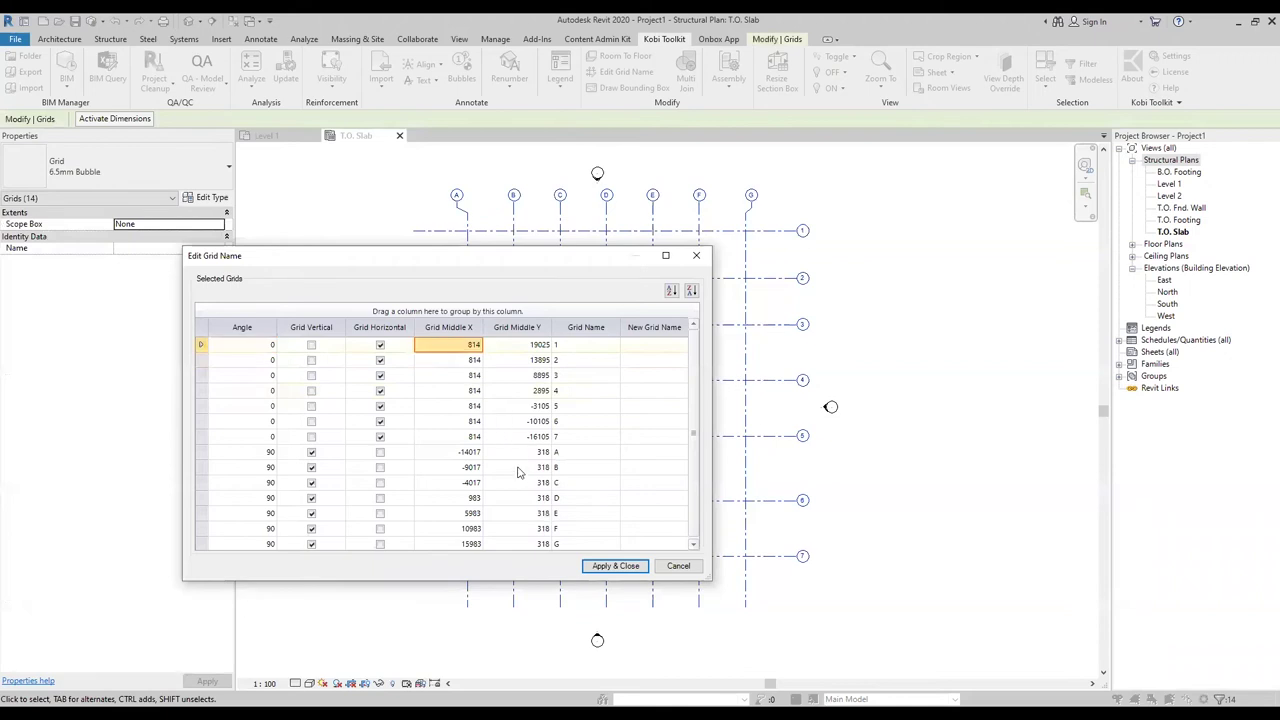
drag(505, 269, 463, 260)
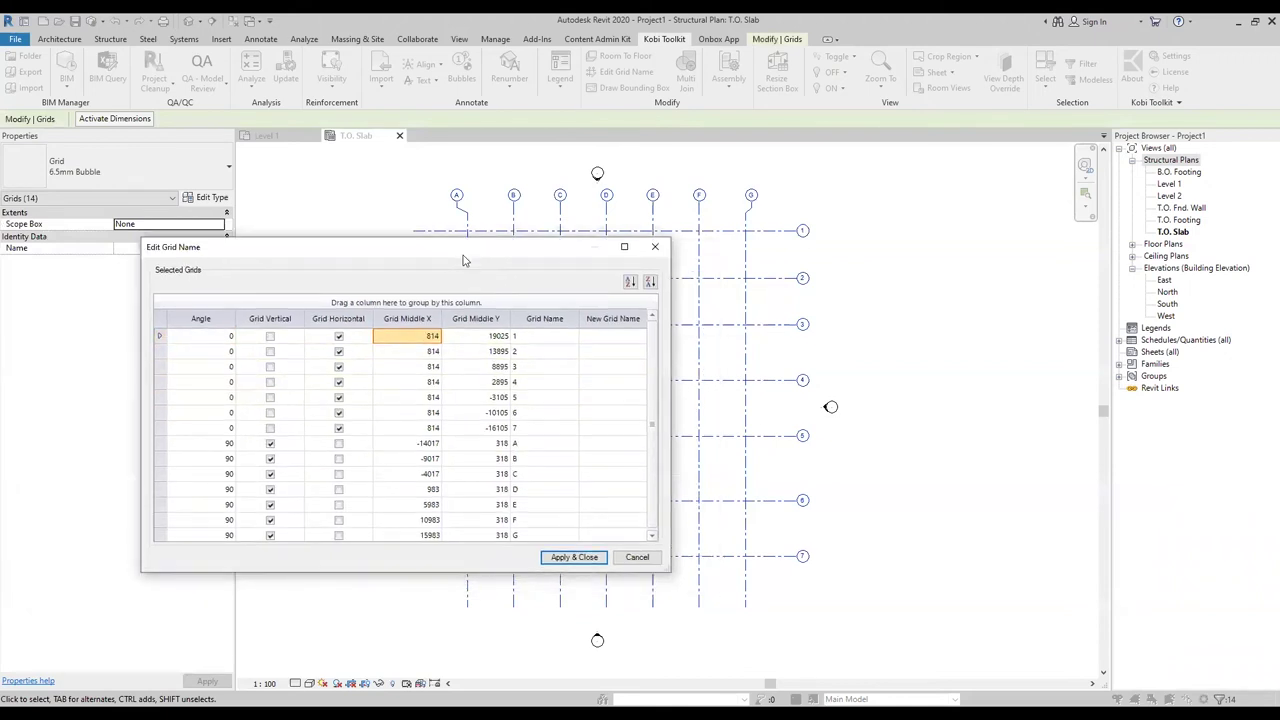
click(534, 341)
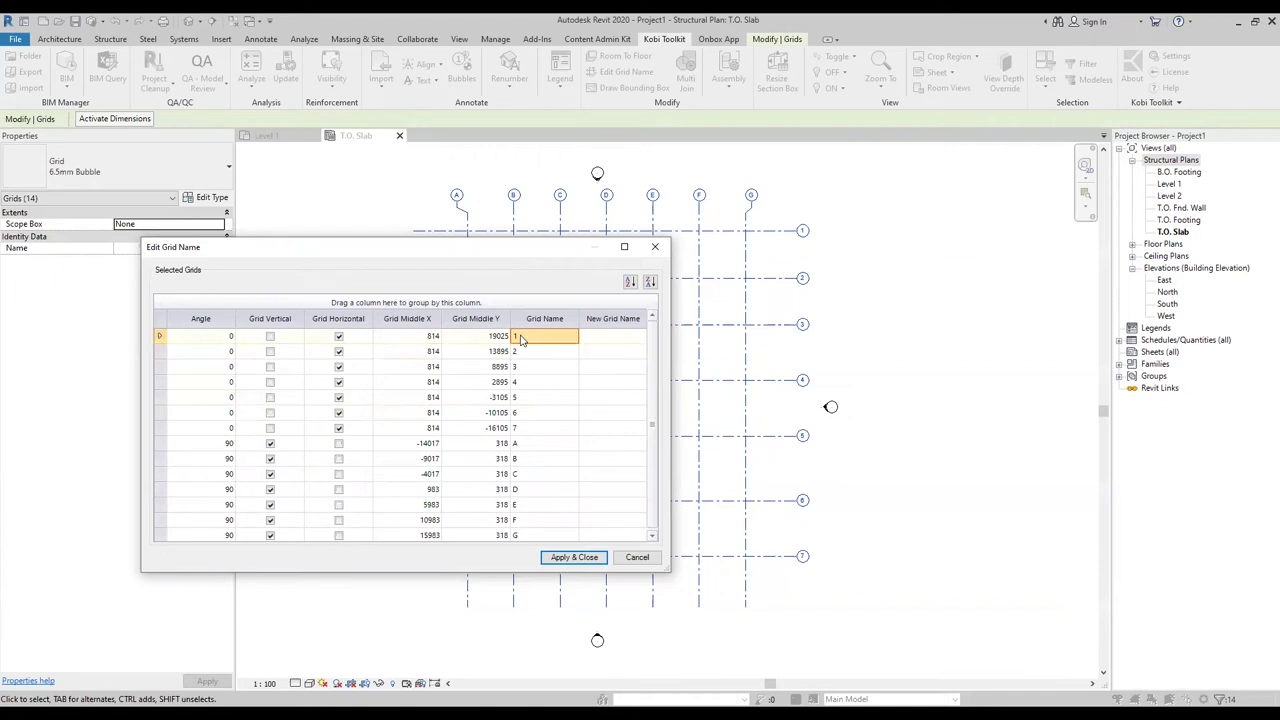
Step: Rename grid 1 to 'x', apply and close, then zoom out over the plan
click(592, 340)
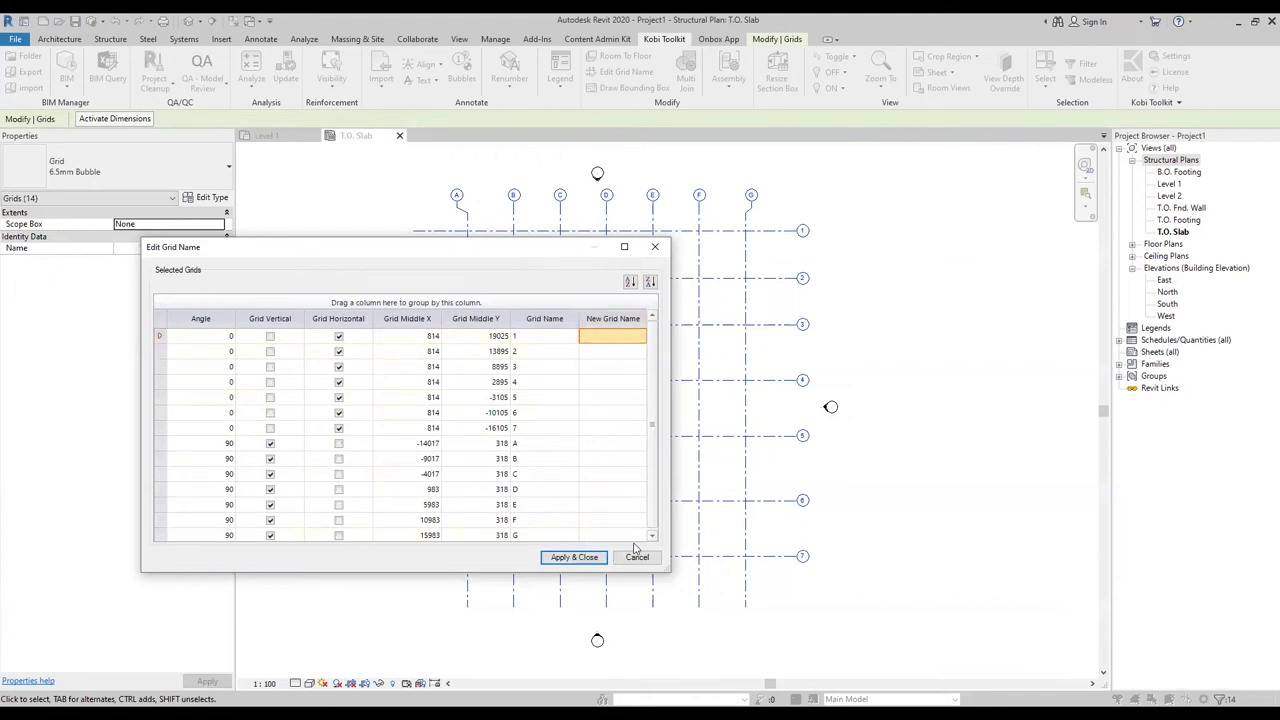
text(x)
click(604, 351)
click(587, 557)
scroll(816, 255, up, 3)
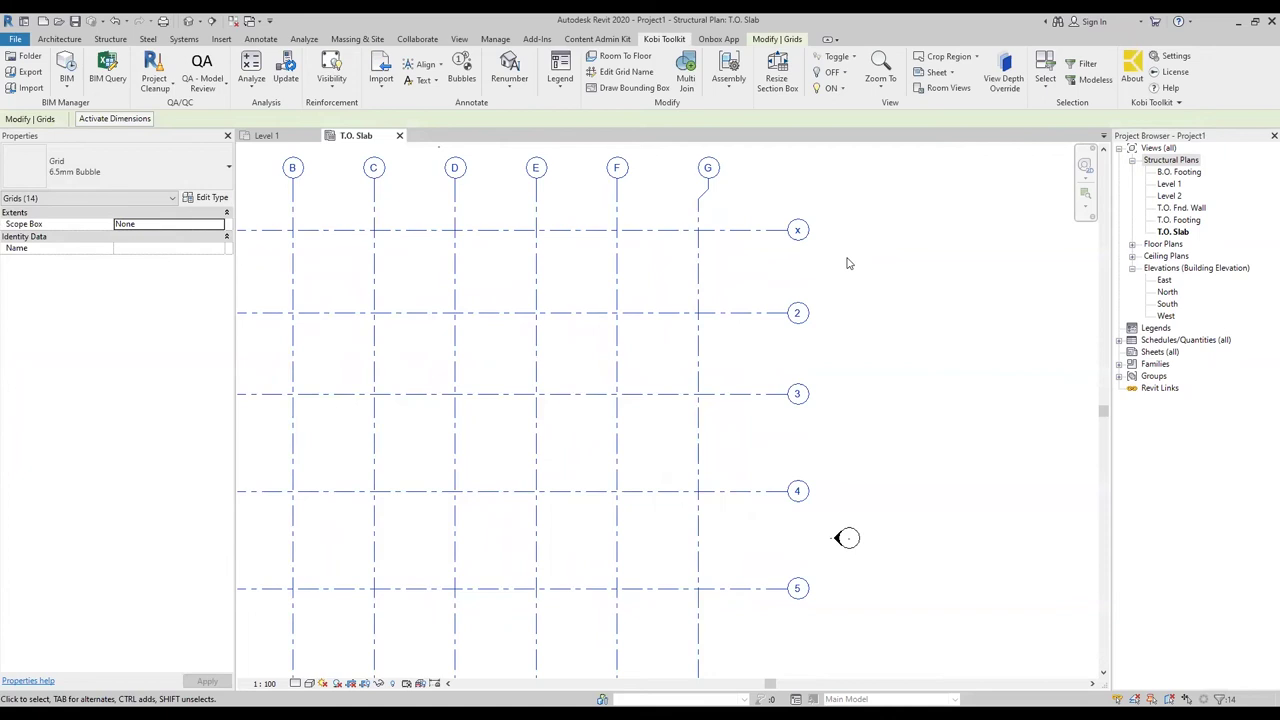
scroll(845, 268, down, 2)
scroll(843, 275, down, 1)
scroll(840, 281, down, 1)
Step: Deselect, then crossing-window select all 14 grid lines again
middle_drag(831, 277, 825, 269)
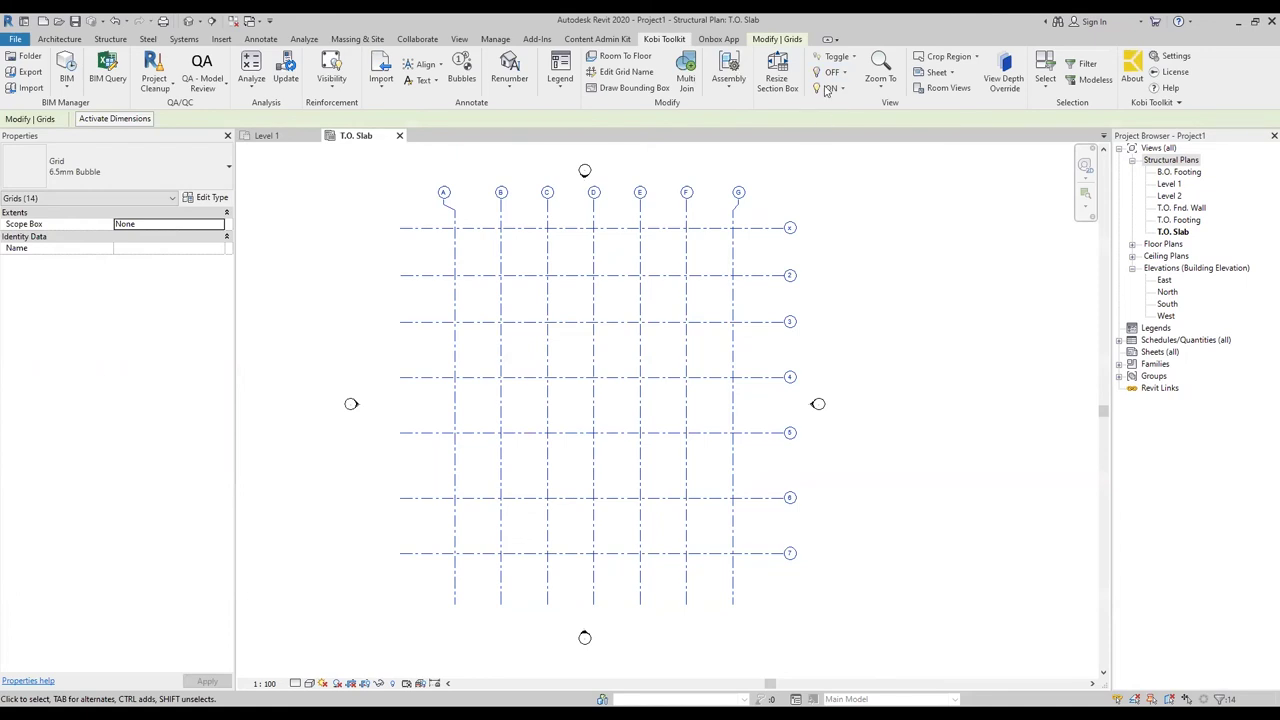
click(824, 222)
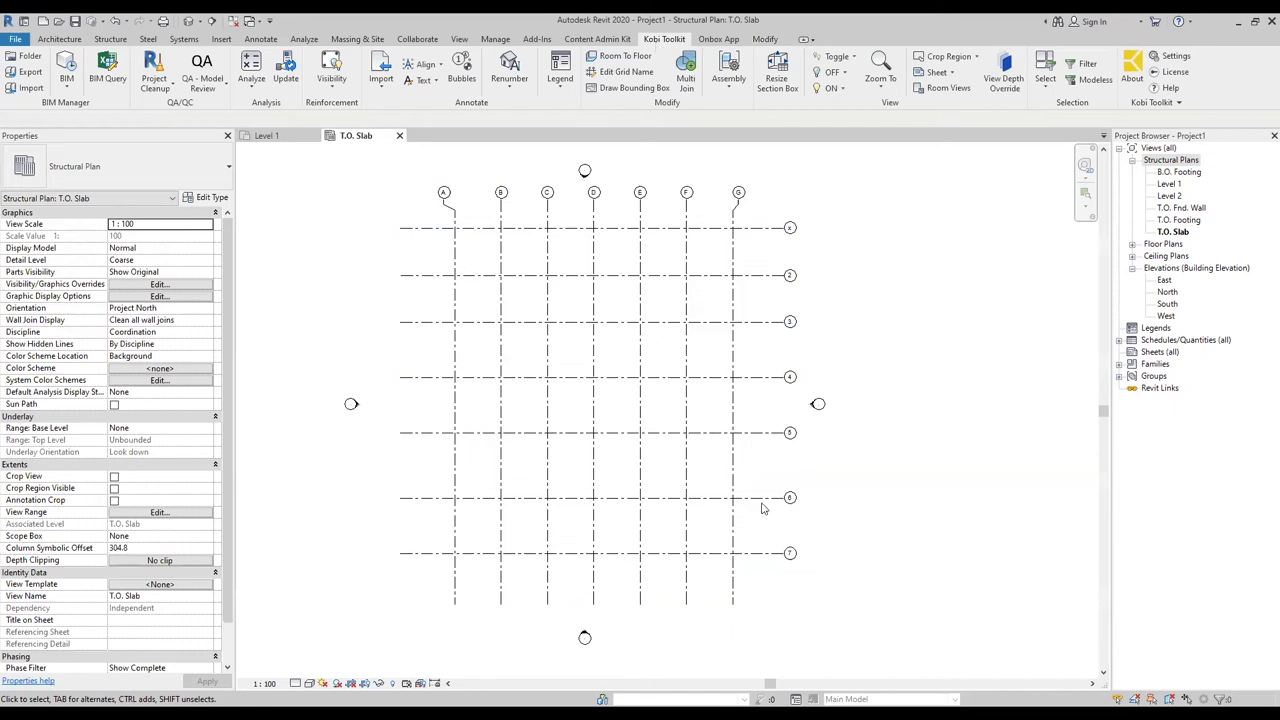
drag(762, 598, 434, 229)
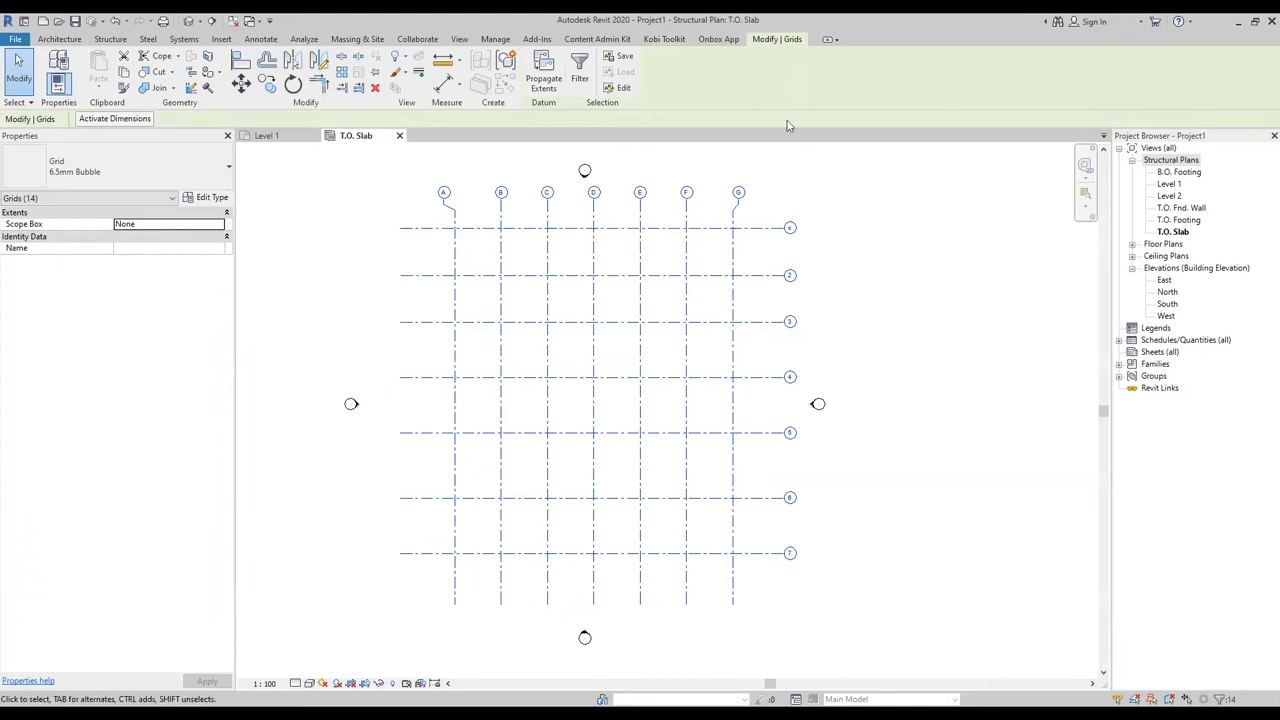
click(664, 39)
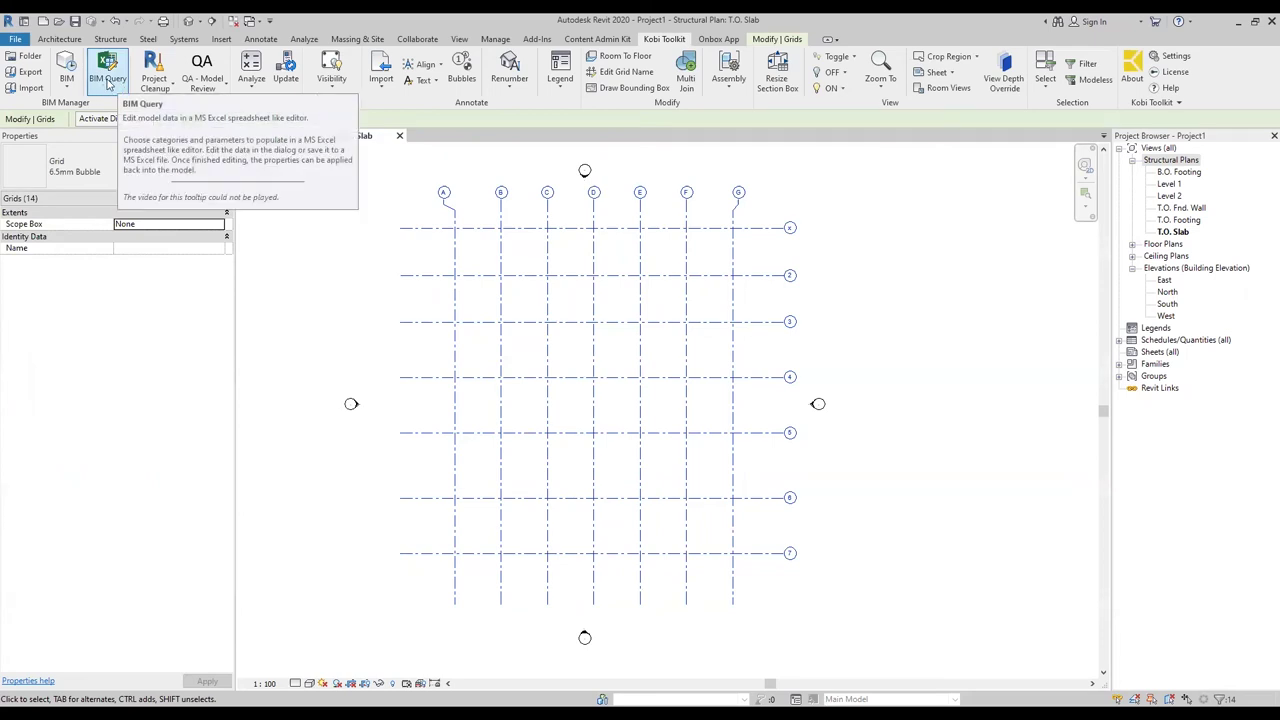
Step: Load the selected grids into a BIM Query spreadsheet and inspect grid 2's ID, Family, Type and Name
click(108, 78)
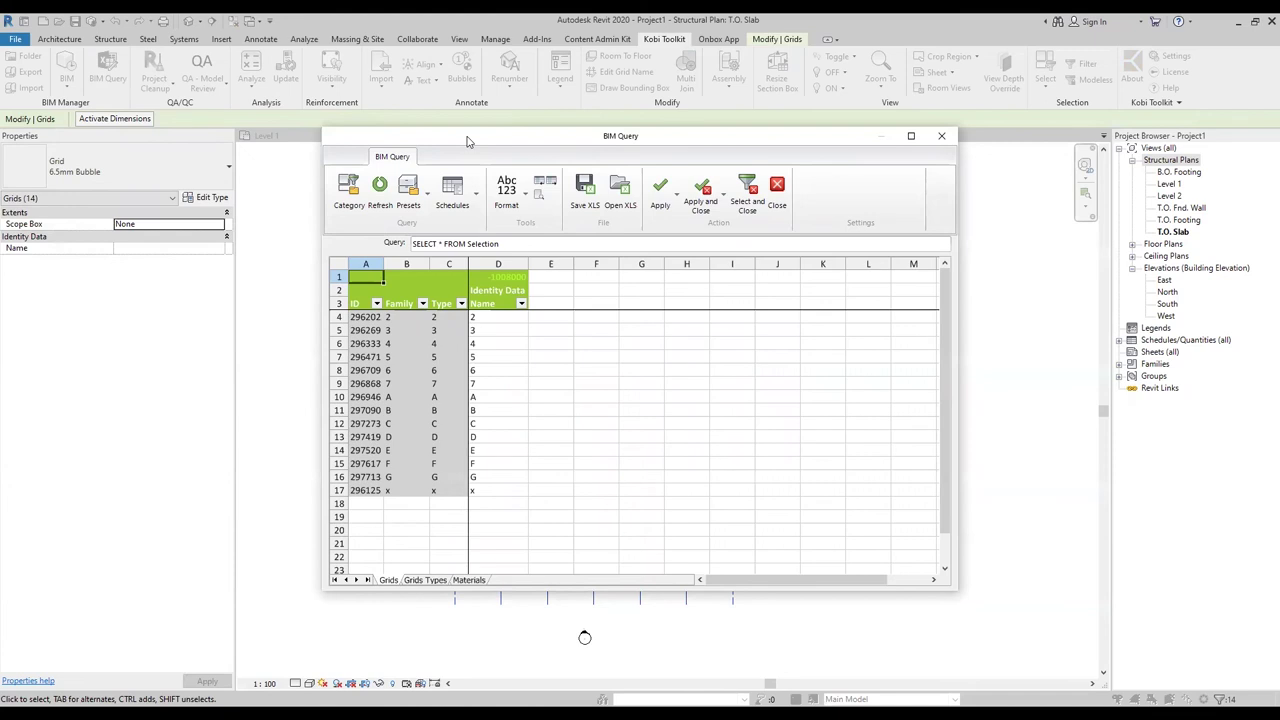
drag(466, 141, 219, 233)
click(251, 410)
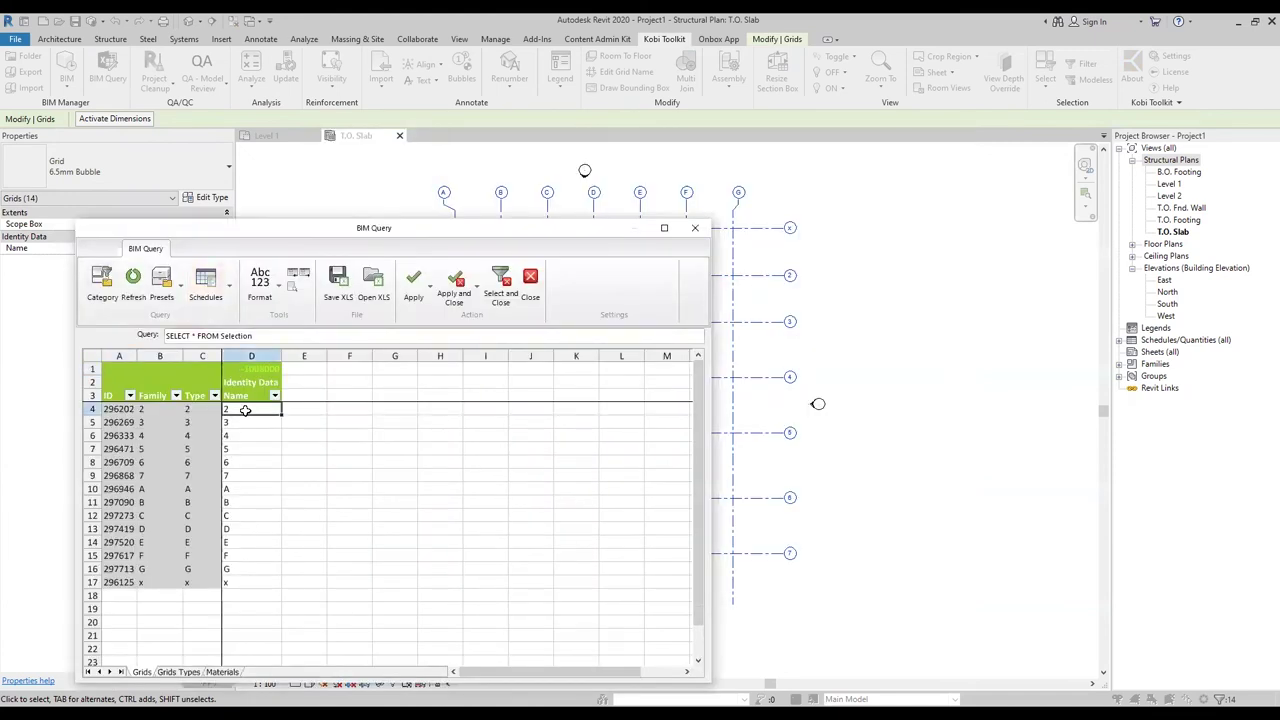
click(204, 411)
click(157, 410)
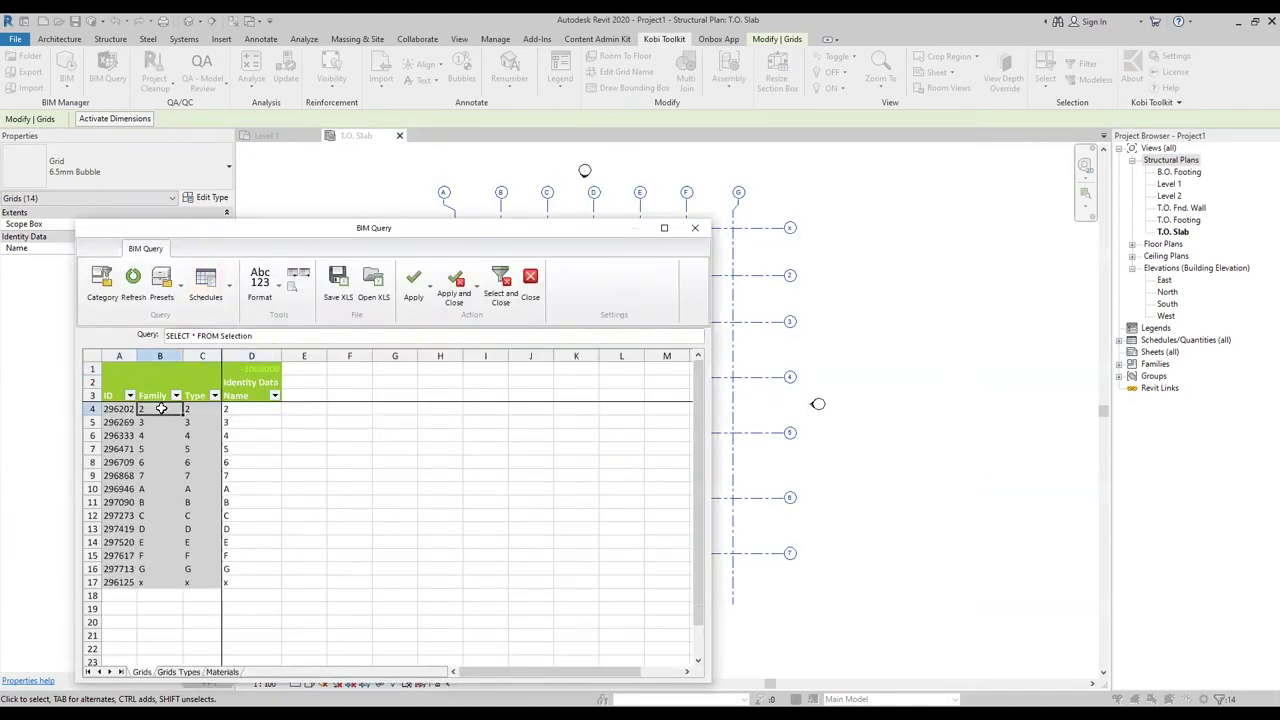
click(121, 410)
click(150, 410)
click(192, 412)
click(241, 409)
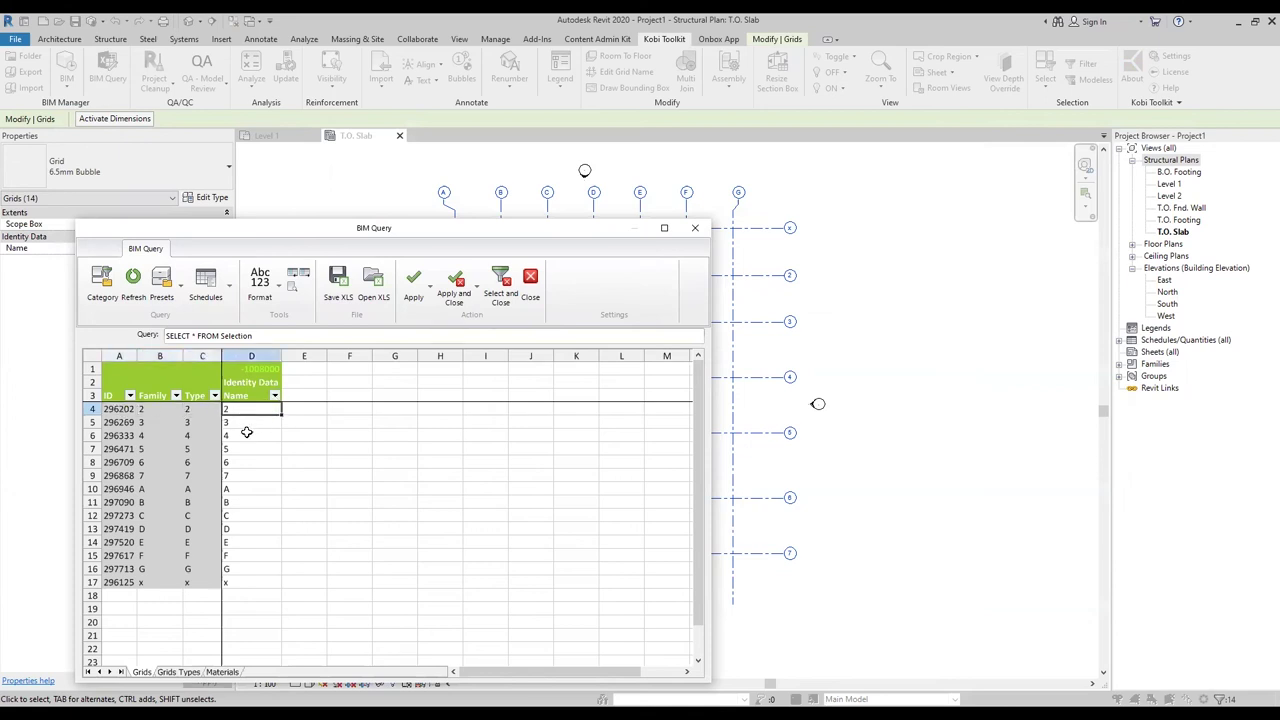
Step: Change grid x's Name cell to 1 and apply the spreadsheet back to the model
click(242, 583)
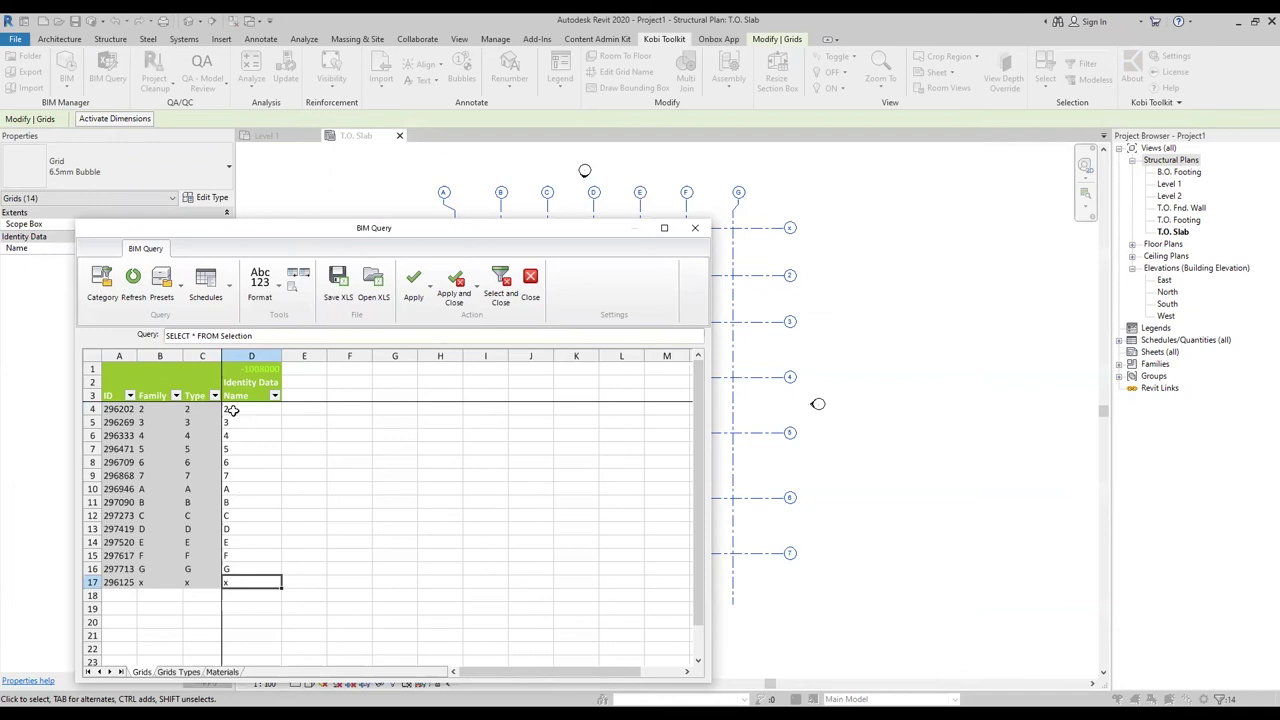
double_click(242, 583)
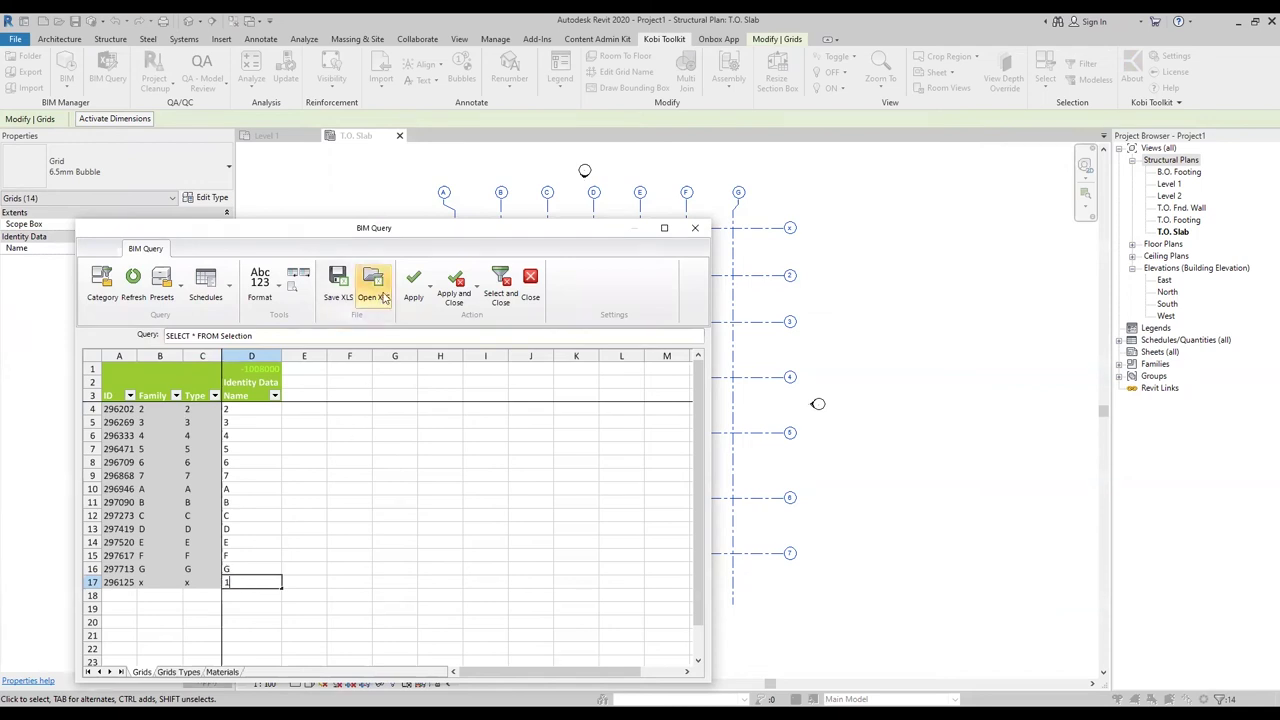
text(1)
drag(364, 228, 336, 148)
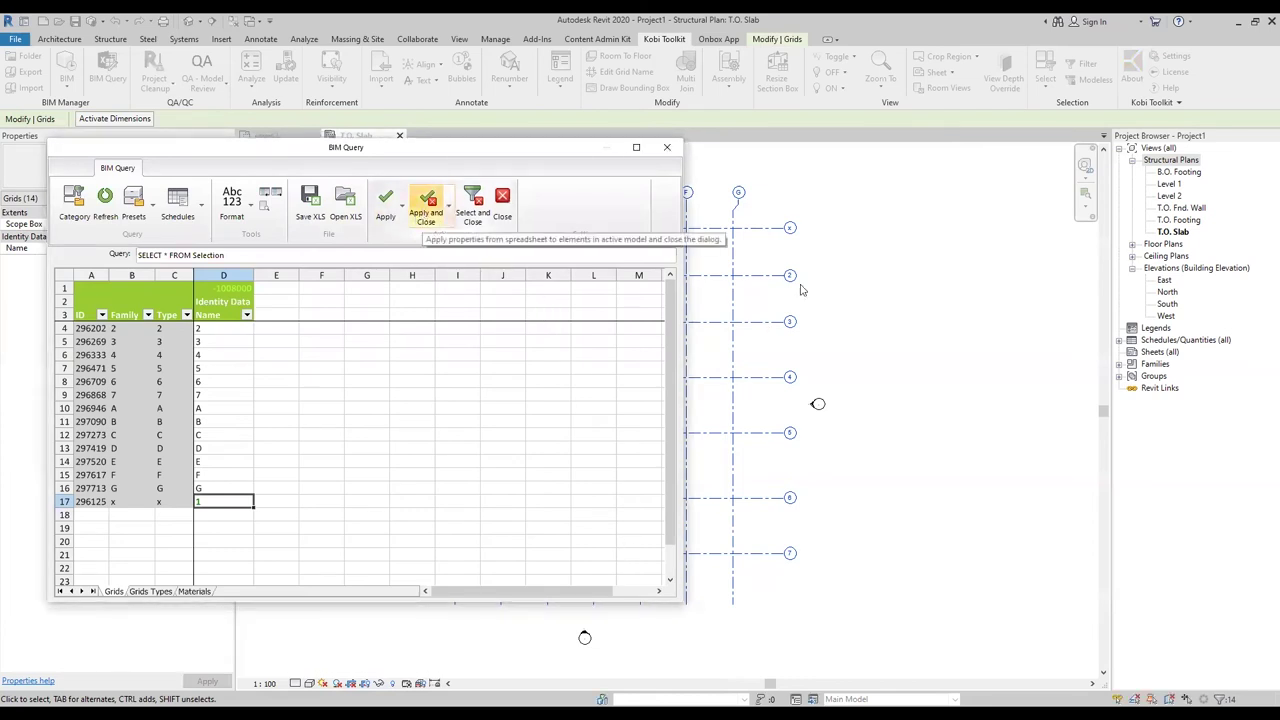
click(420, 216)
scroll(822, 235, down, 2)
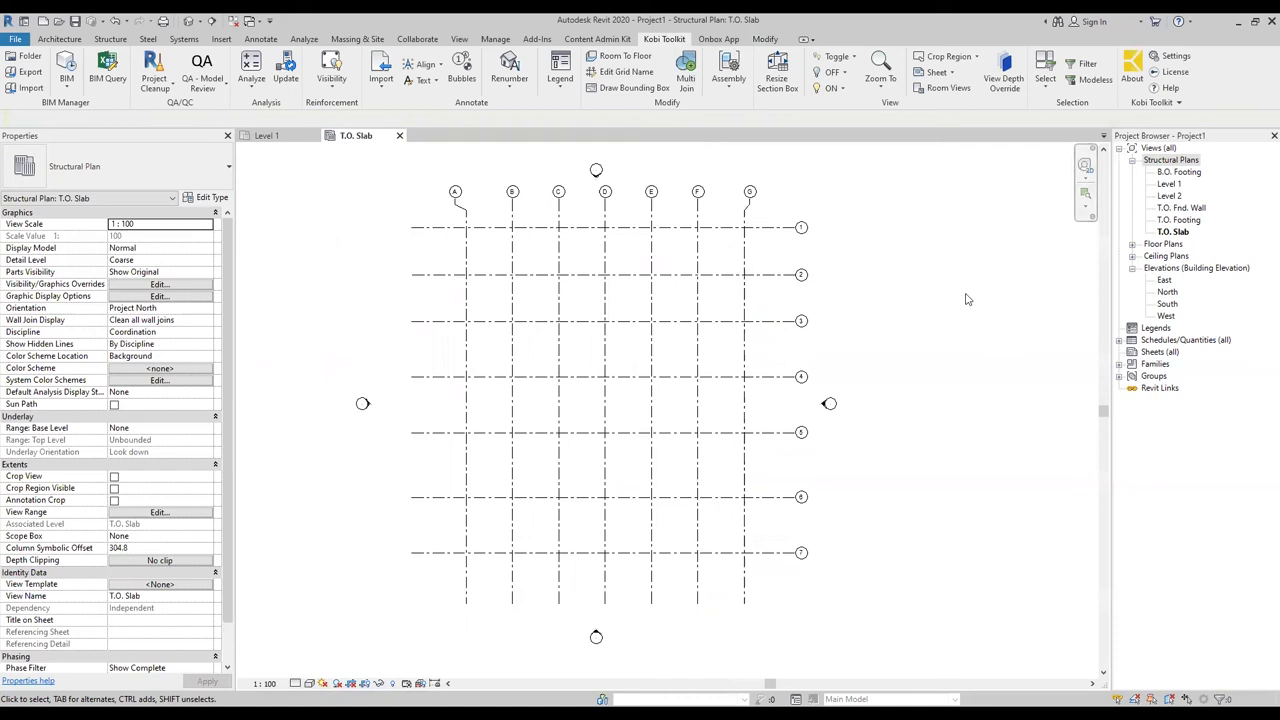
middle_drag(897, 309, 900, 305)
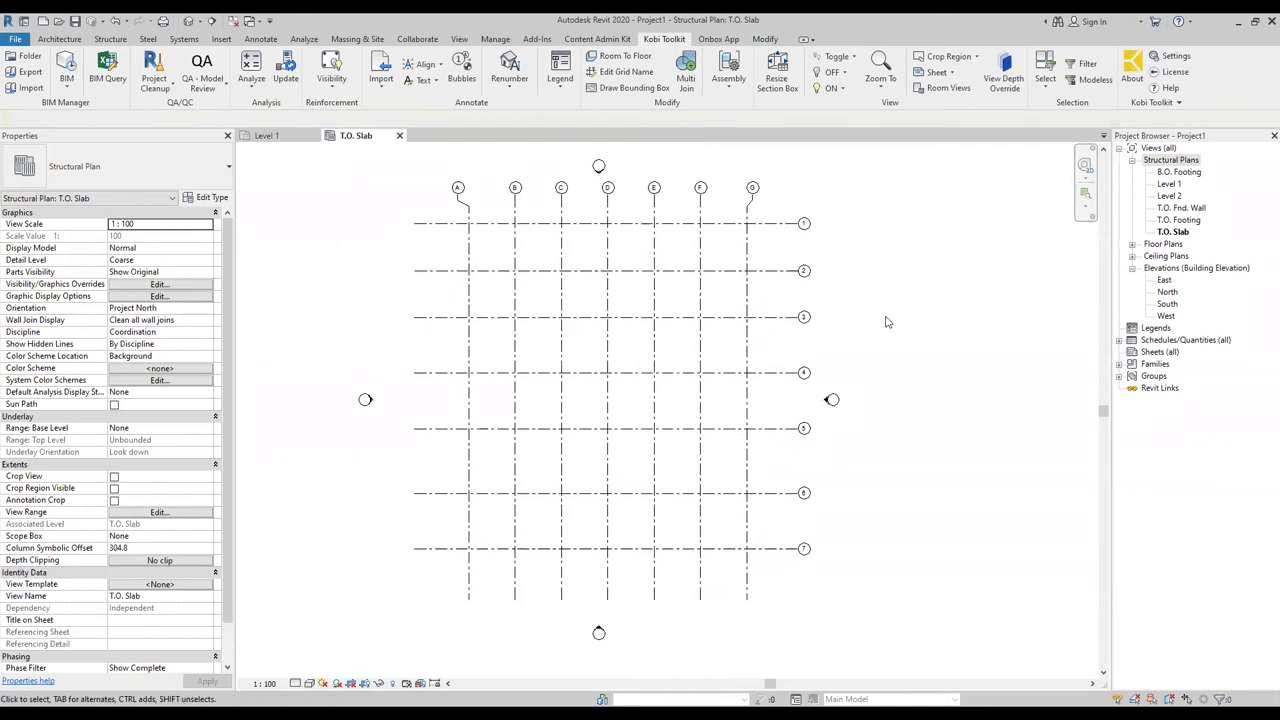
middle_drag(888, 314, 850, 303)
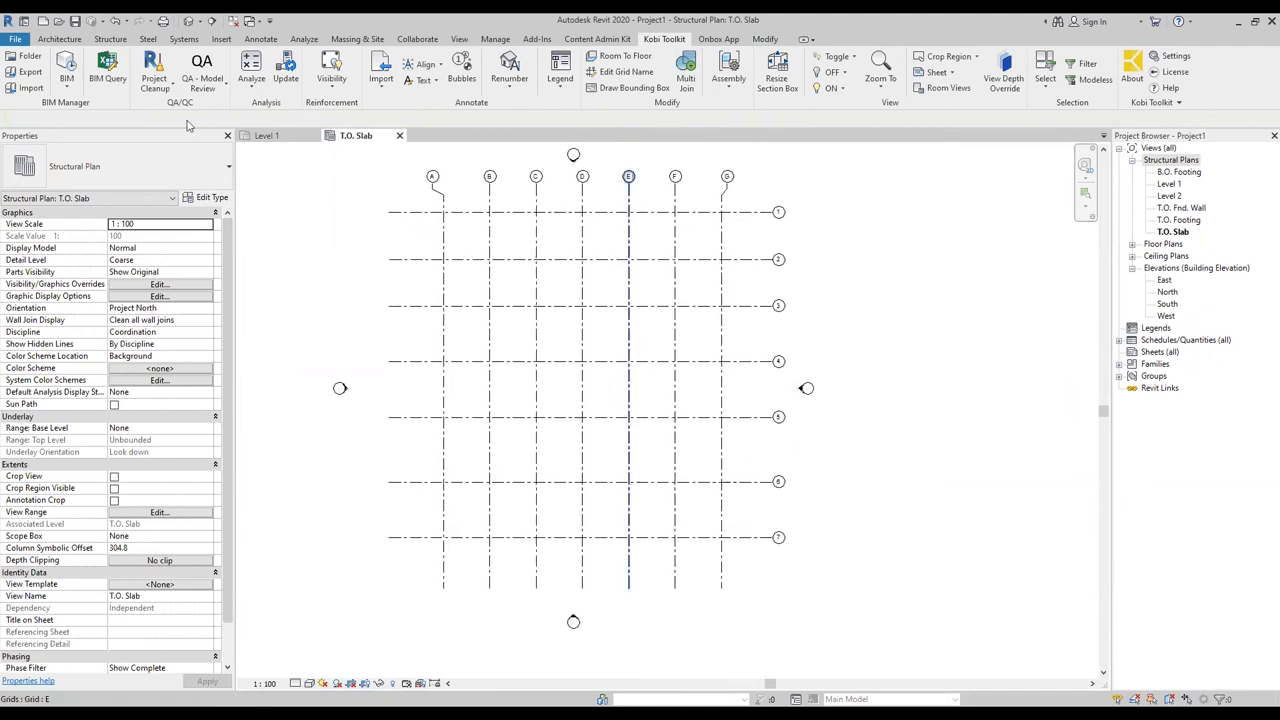
Step: Open BIM Query with nothing selected and bring up its Category selector
click(107, 78)
scroll(490, 336, down, 6)
scroll(510, 364, up, 6)
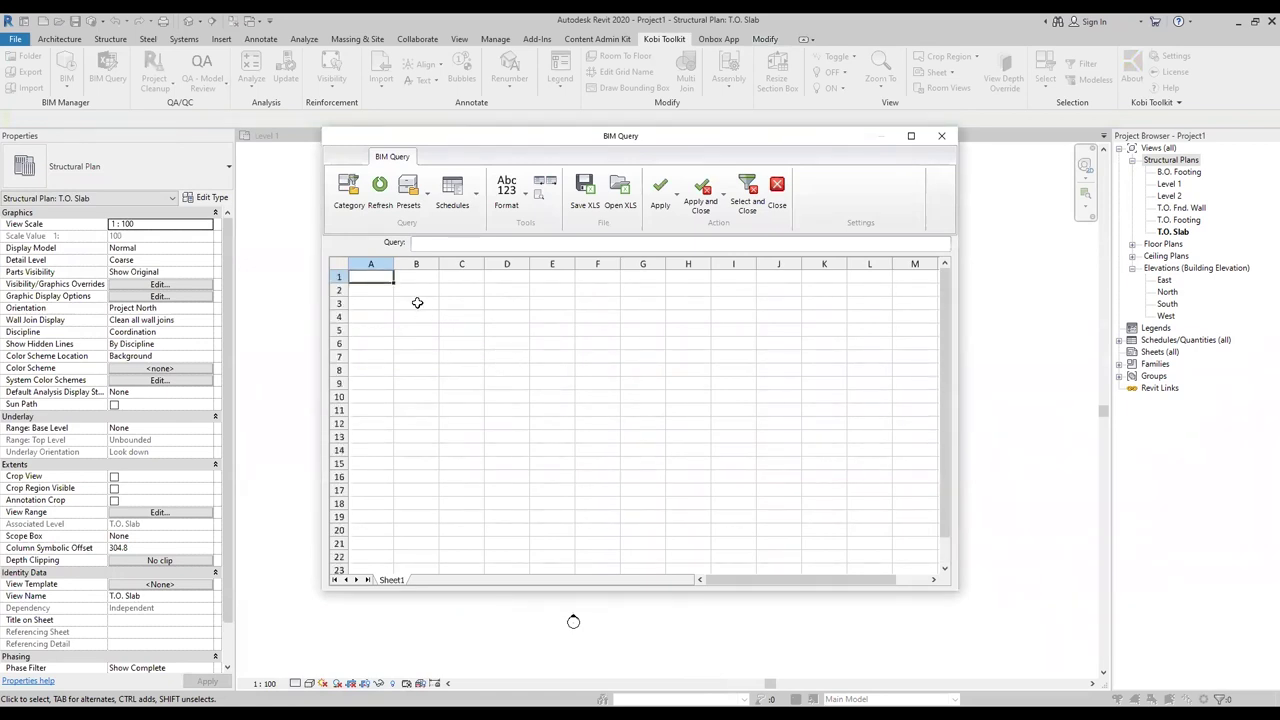
click(347, 203)
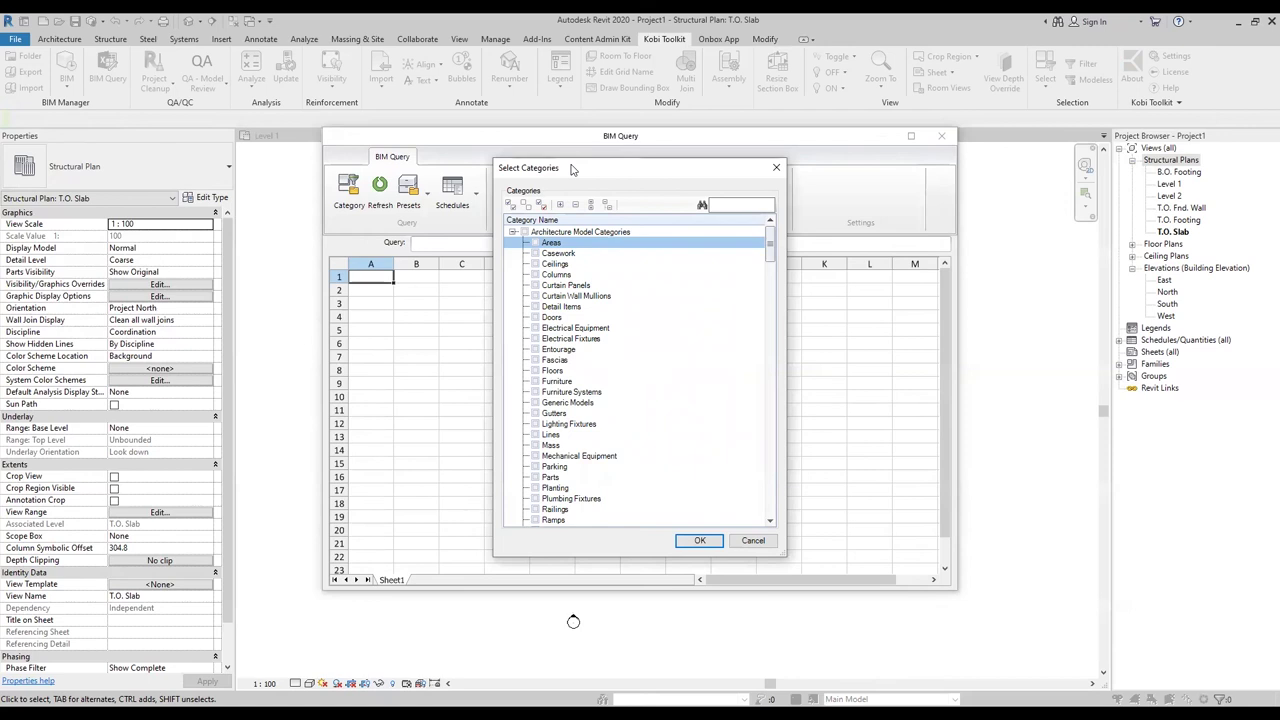
Step: Scroll the category list, tick Areas, and collapse Architecture Model Categories
drag(573, 168, 557, 164)
scroll(598, 388, down, 5)
scroll(590, 380, down, 7)
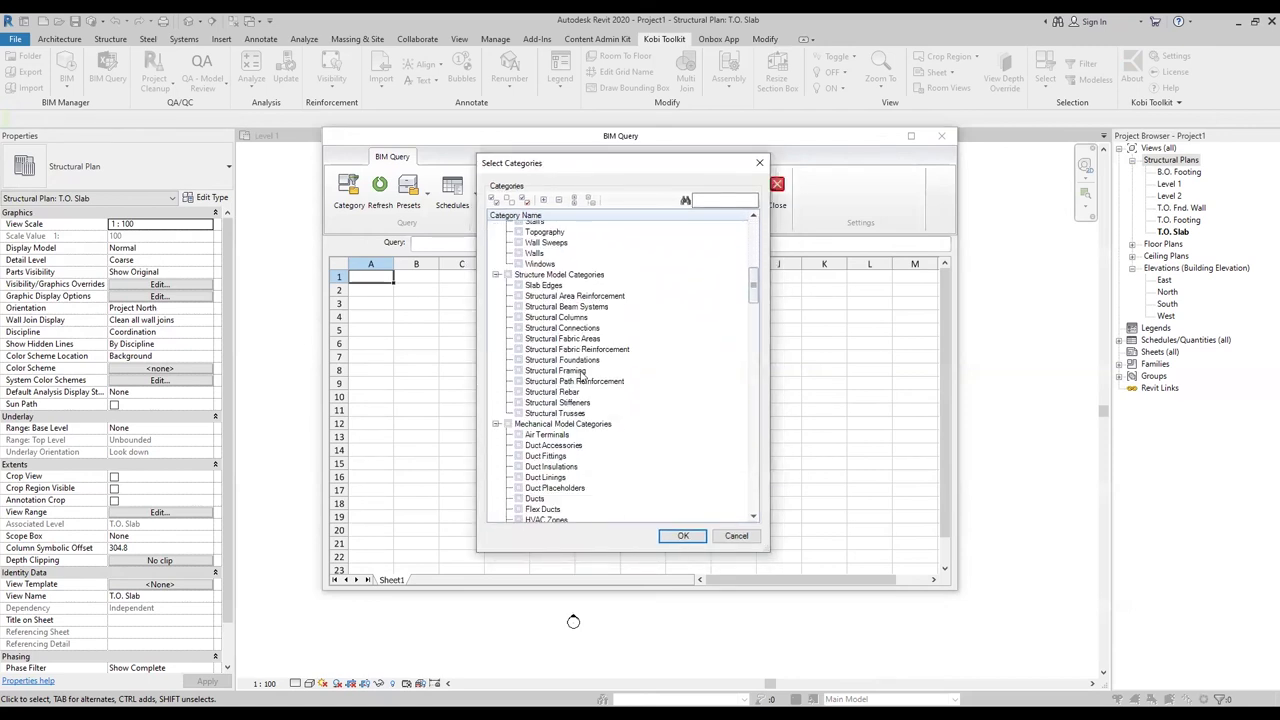
scroll(548, 356, down, 5)
scroll(548, 356, down, 2)
scroll(545, 350, up, 10)
scroll(545, 350, up, 9)
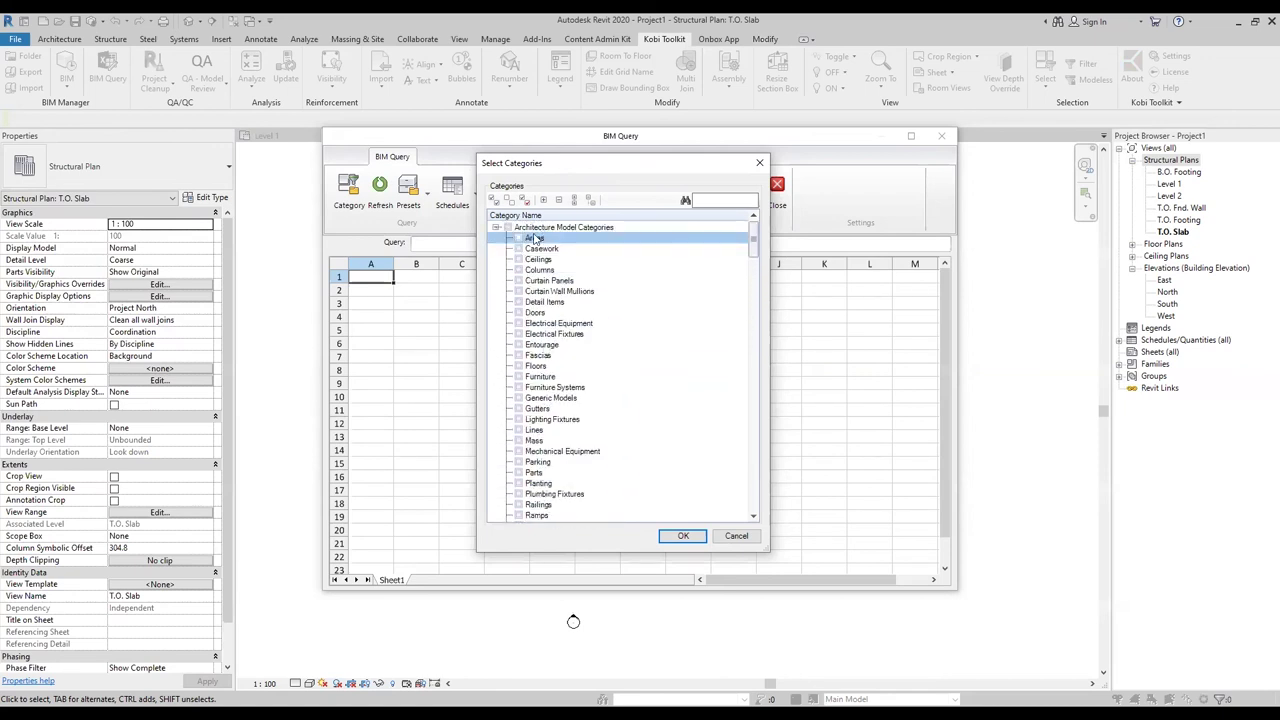
click(519, 239)
click(496, 228)
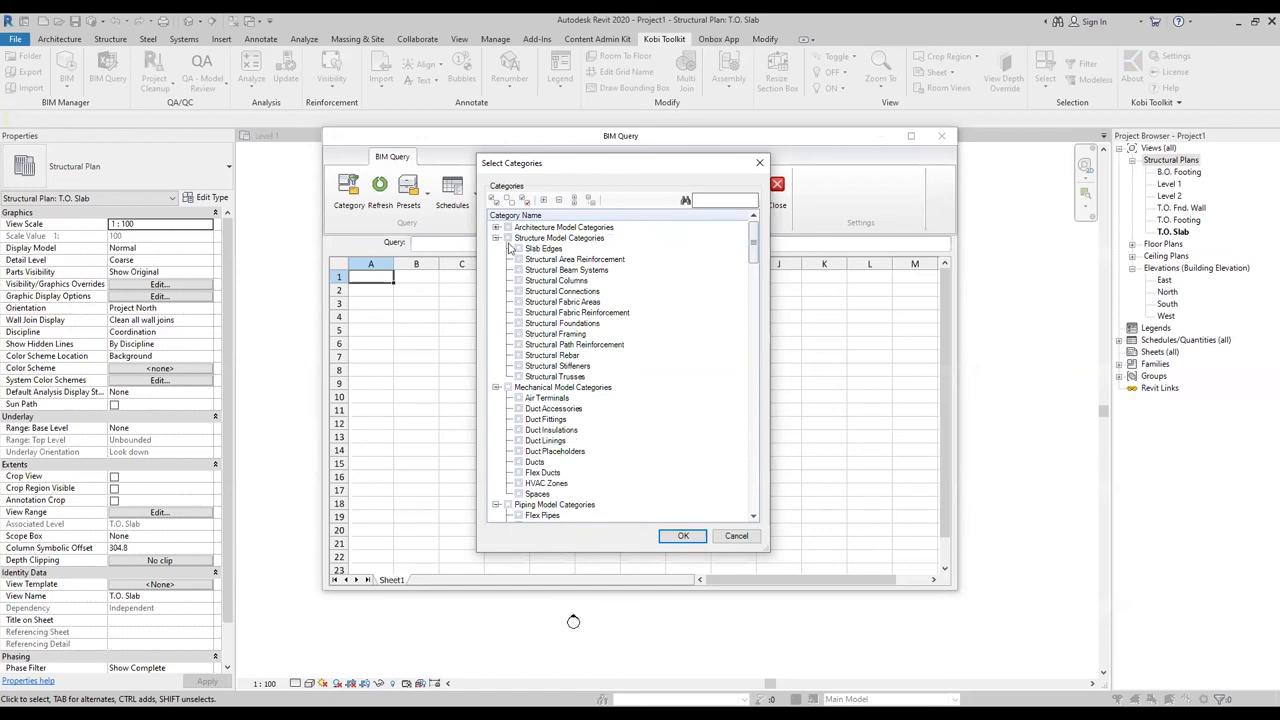
Step: Collapse the Structure, Mechanical, Piping and Electrical Model Categories groups
click(528, 270)
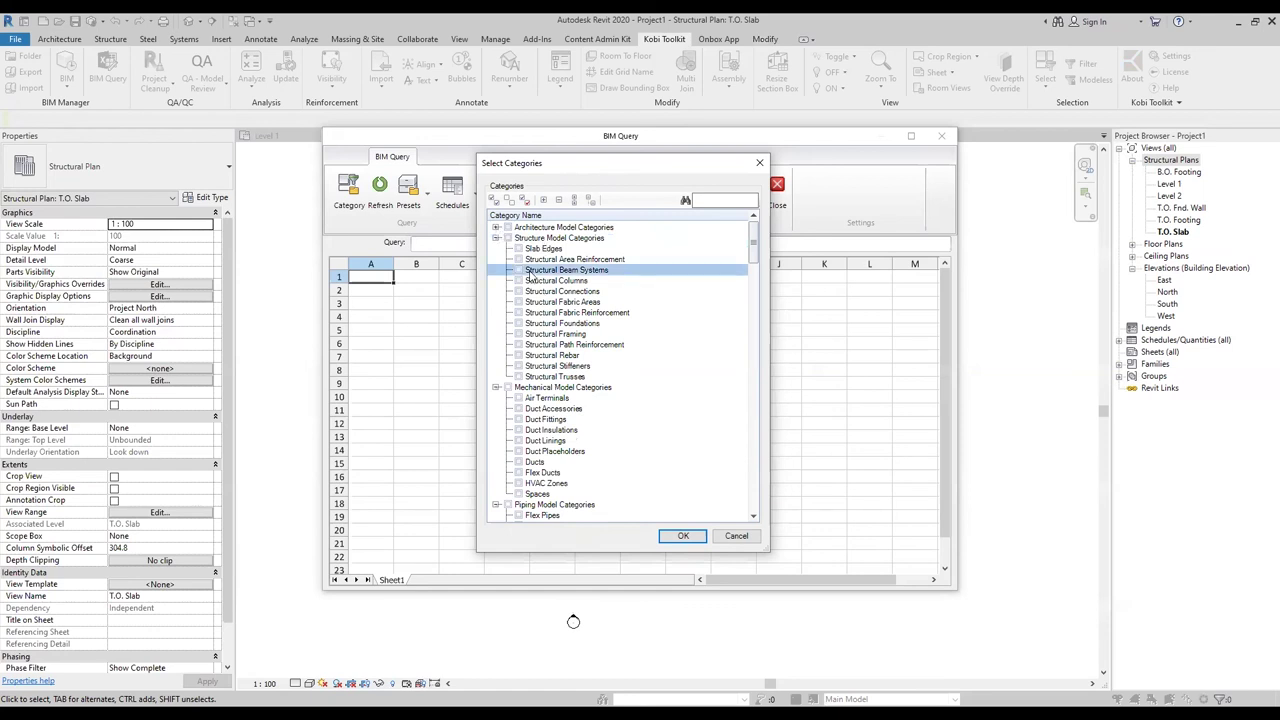
click(539, 249)
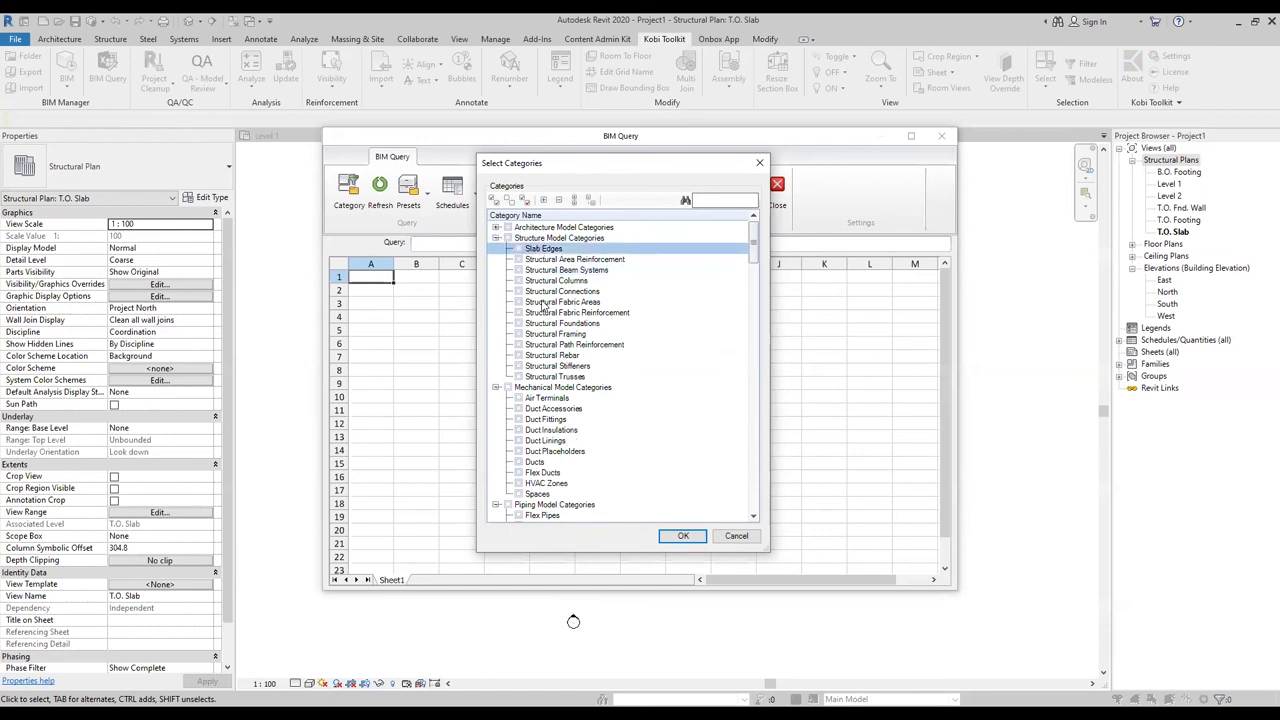
click(543, 302)
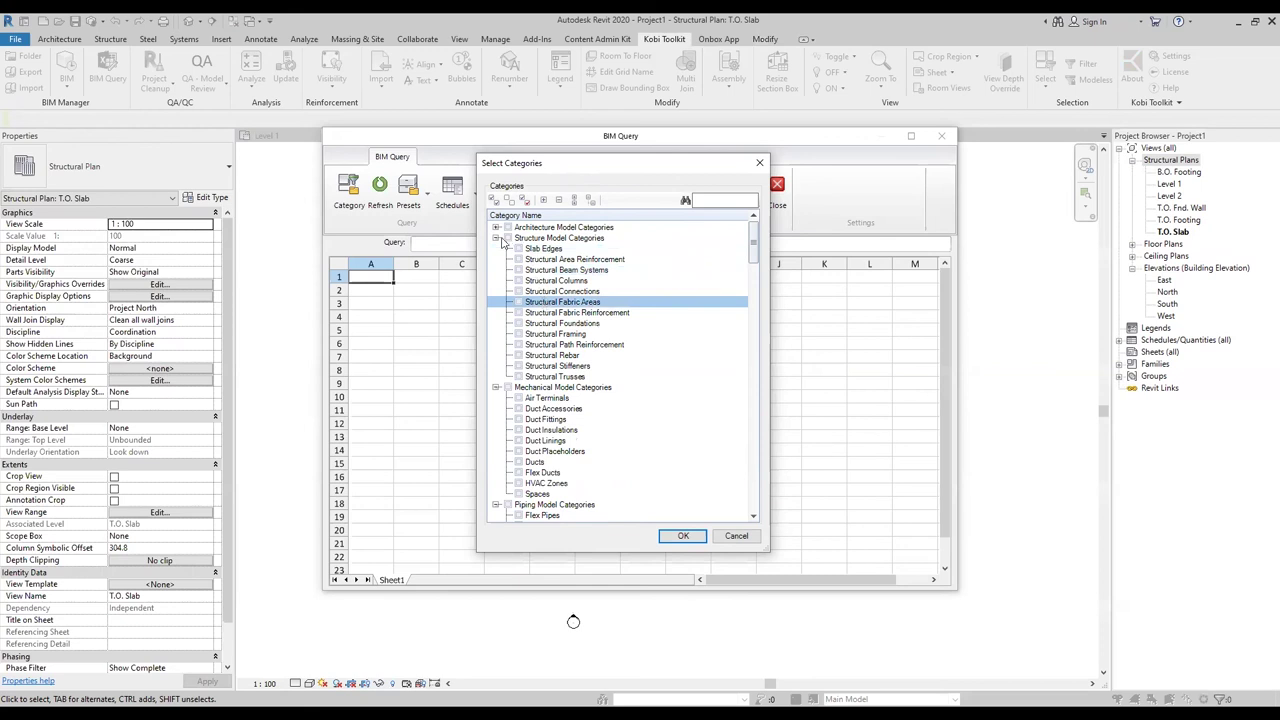
click(496, 238)
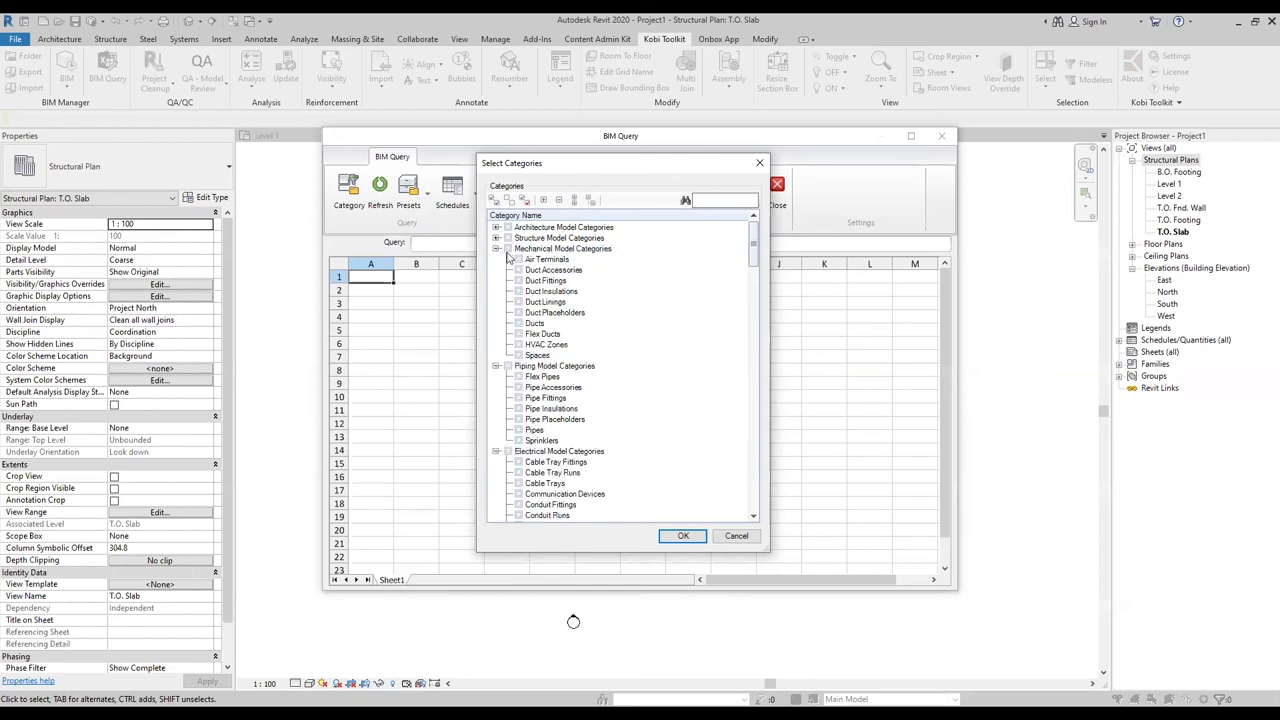
click(496, 249)
click(495, 260)
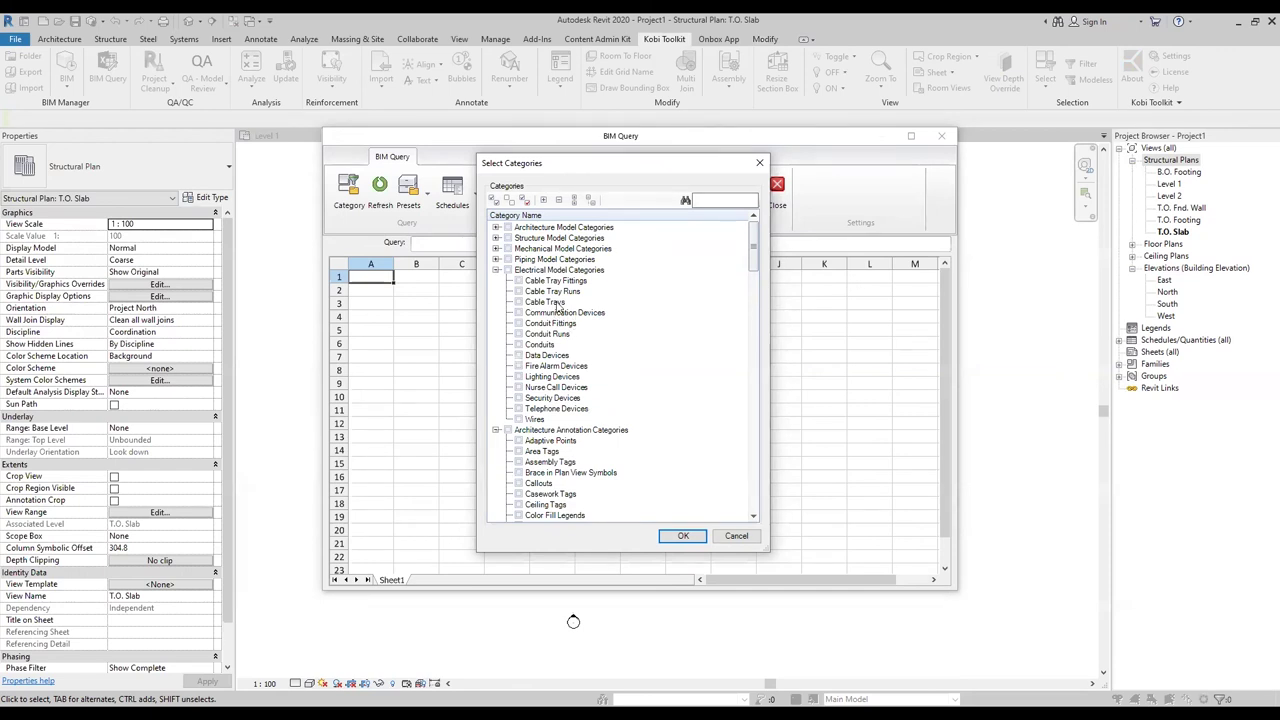
click(496, 270)
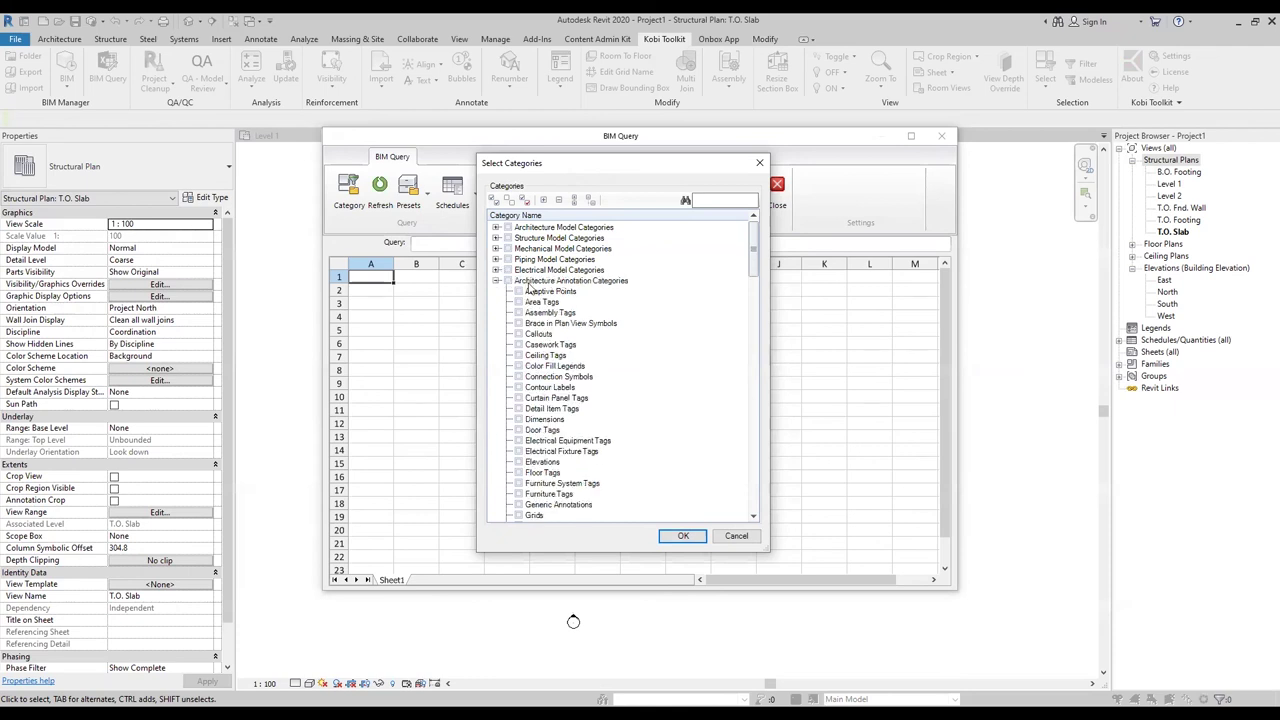
Step: Collapse the annotation, Views/Sheets, Materials, Worksets and Multi Category groups
click(496, 281)
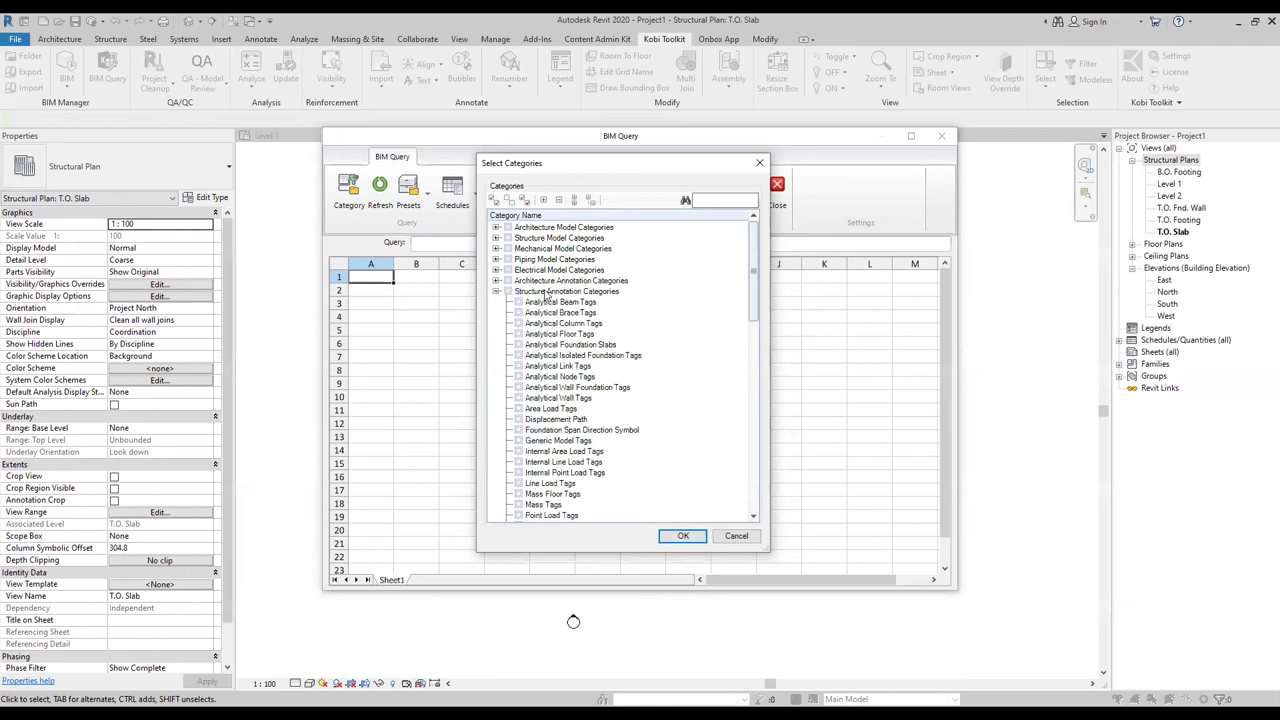
click(496, 291)
click(496, 302)
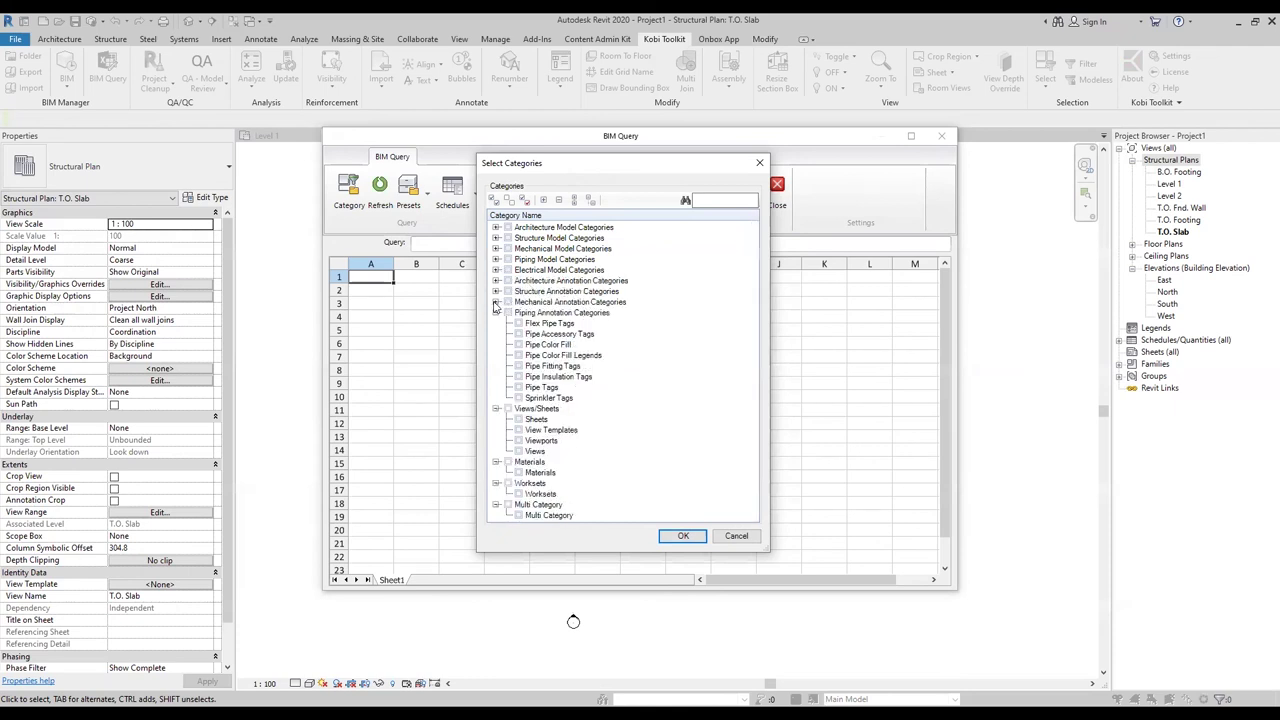
click(495, 313)
click(496, 323)
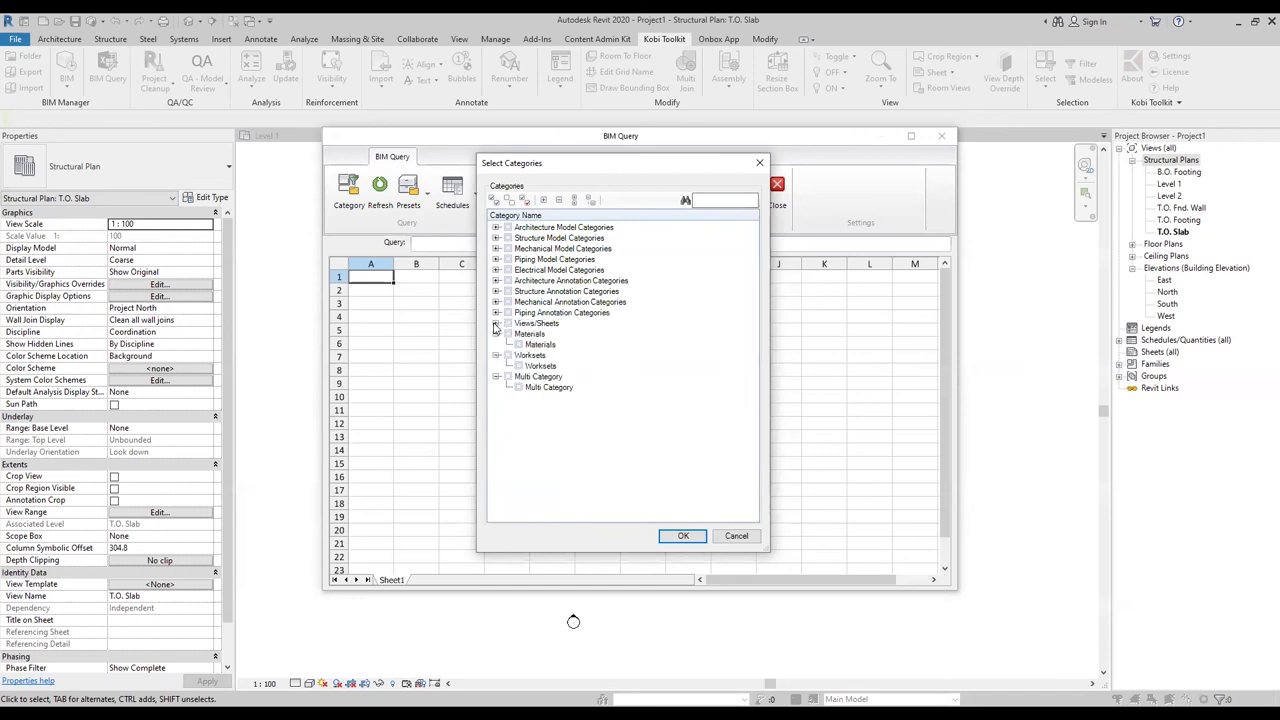
click(496, 334)
click(496, 344)
click(496, 356)
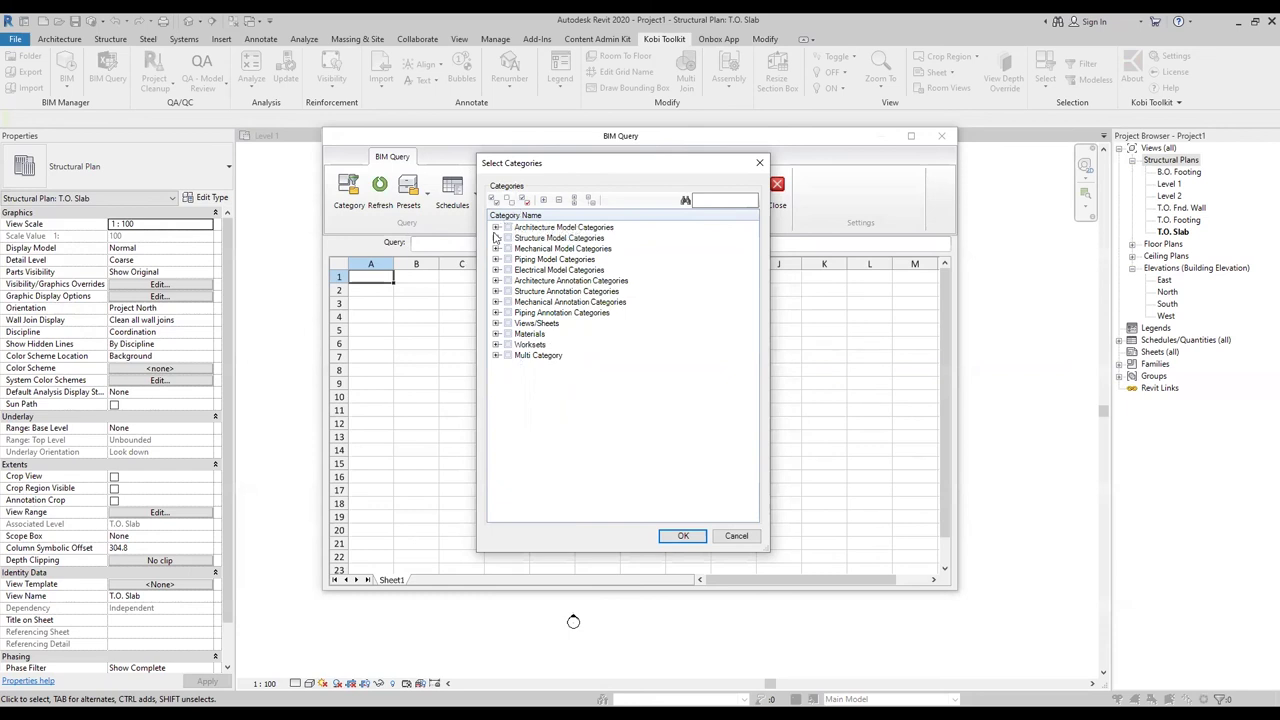
click(496, 324)
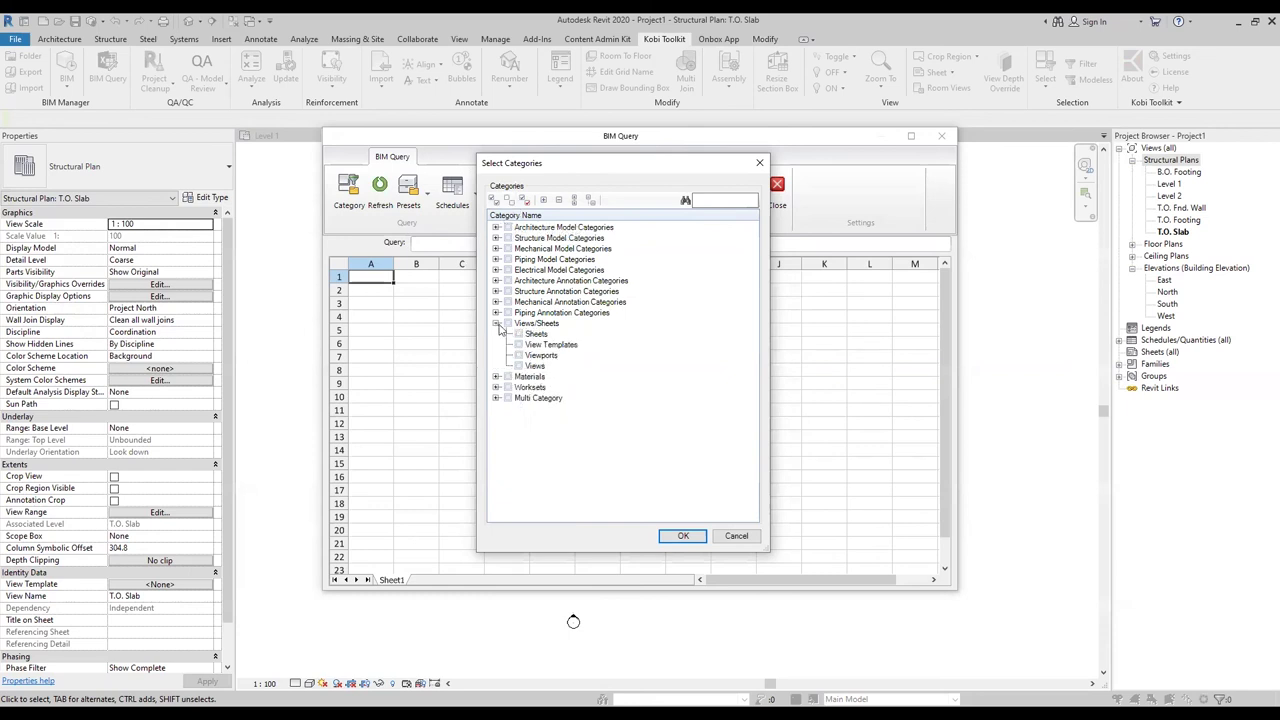
click(496, 324)
click(495, 302)
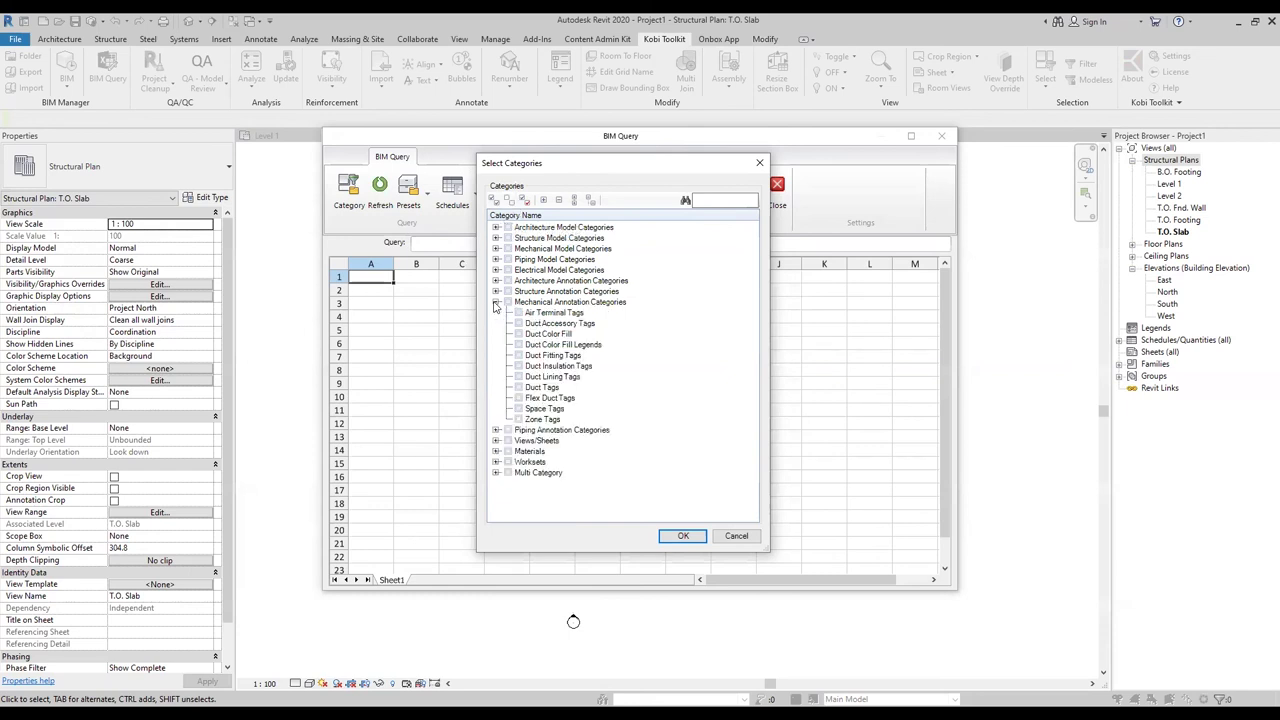
click(496, 302)
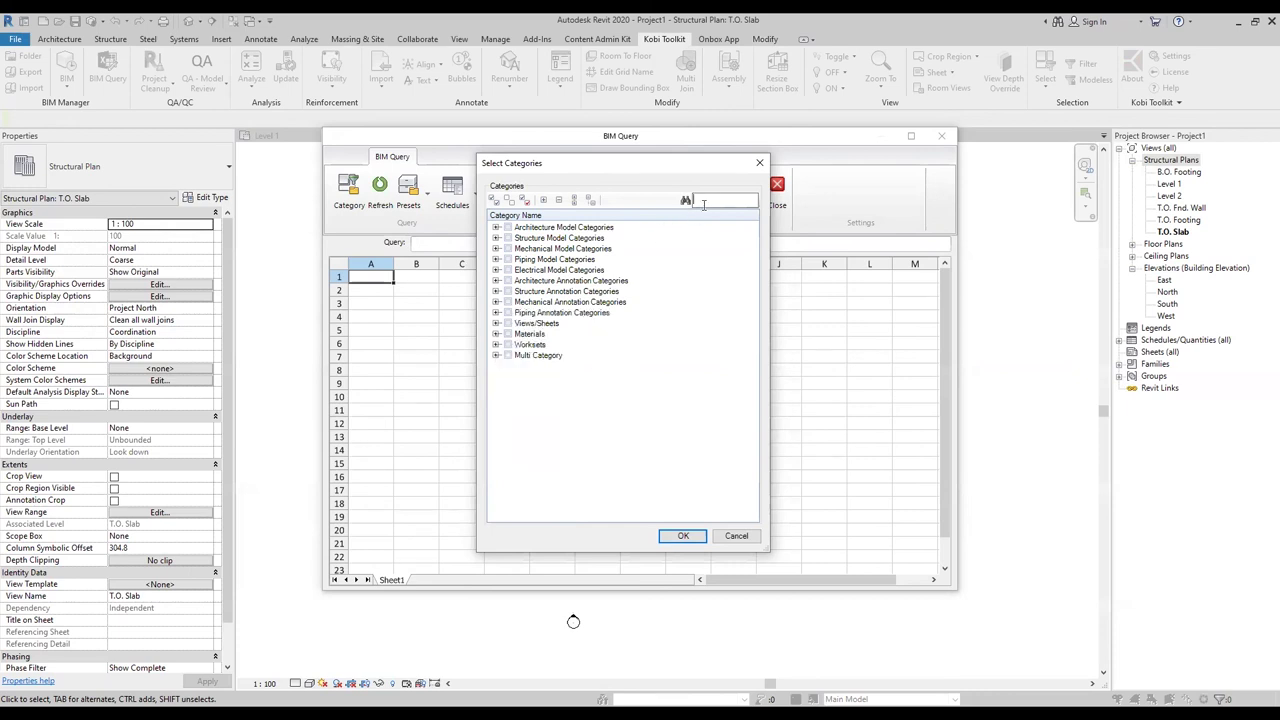
Step: Search 'grid', tick the Grids category and run the query, then move the window aside
text(grid)
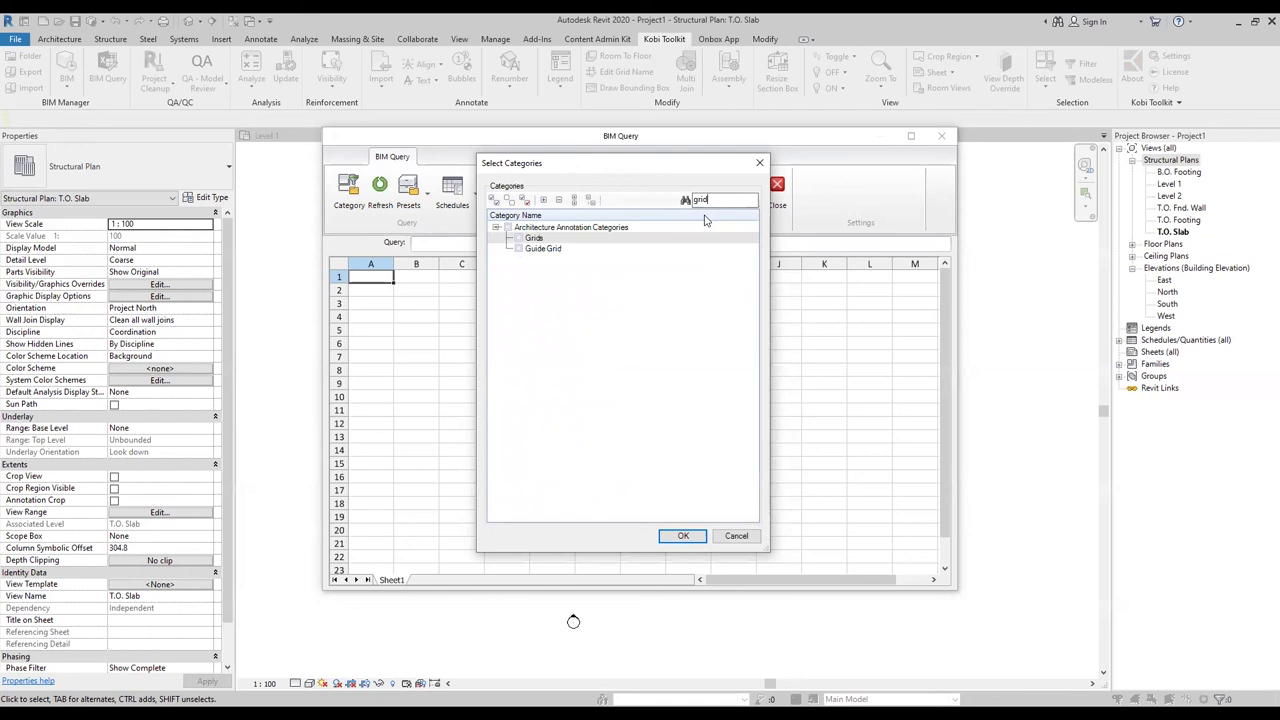
click(519, 238)
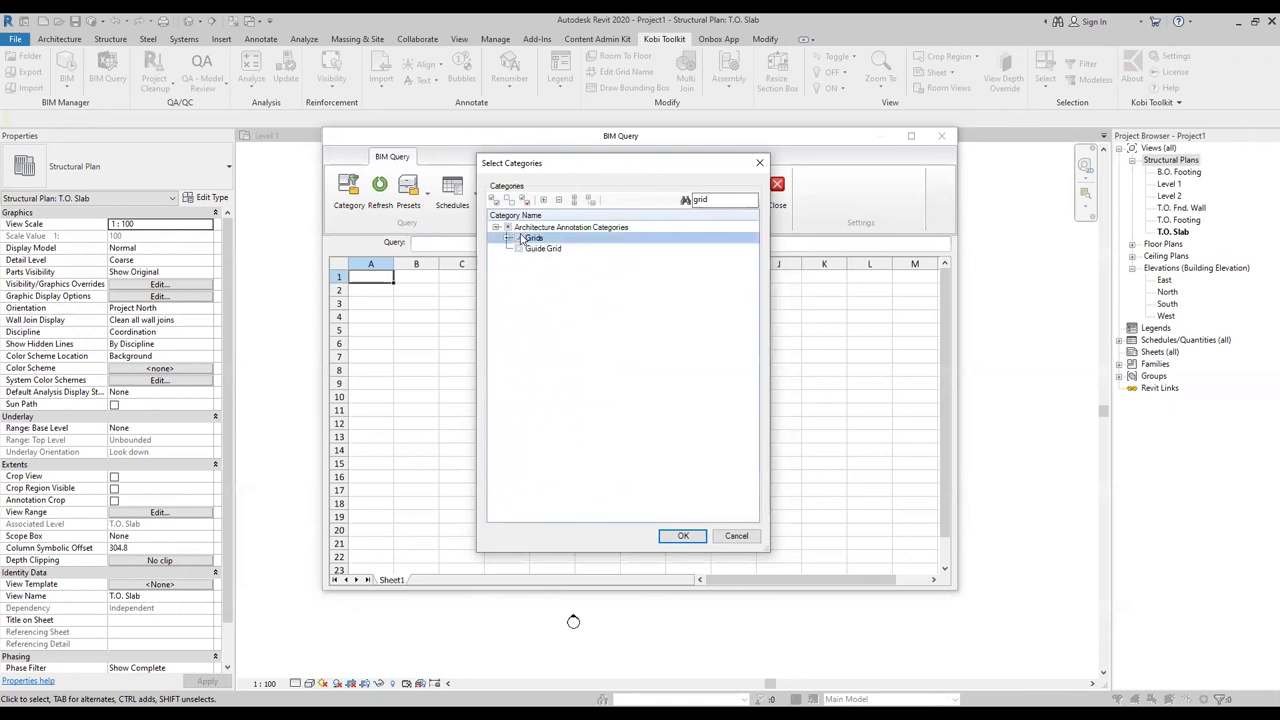
click(683, 536)
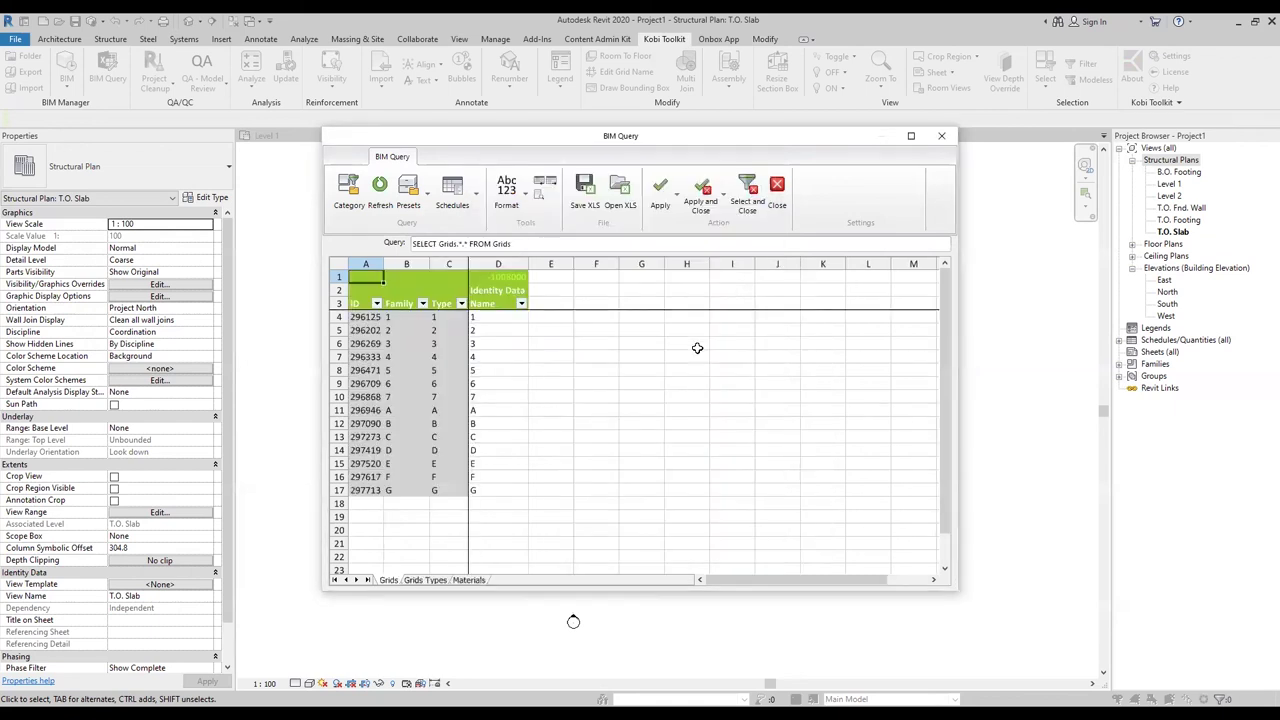
drag(683, 147, 446, 155)
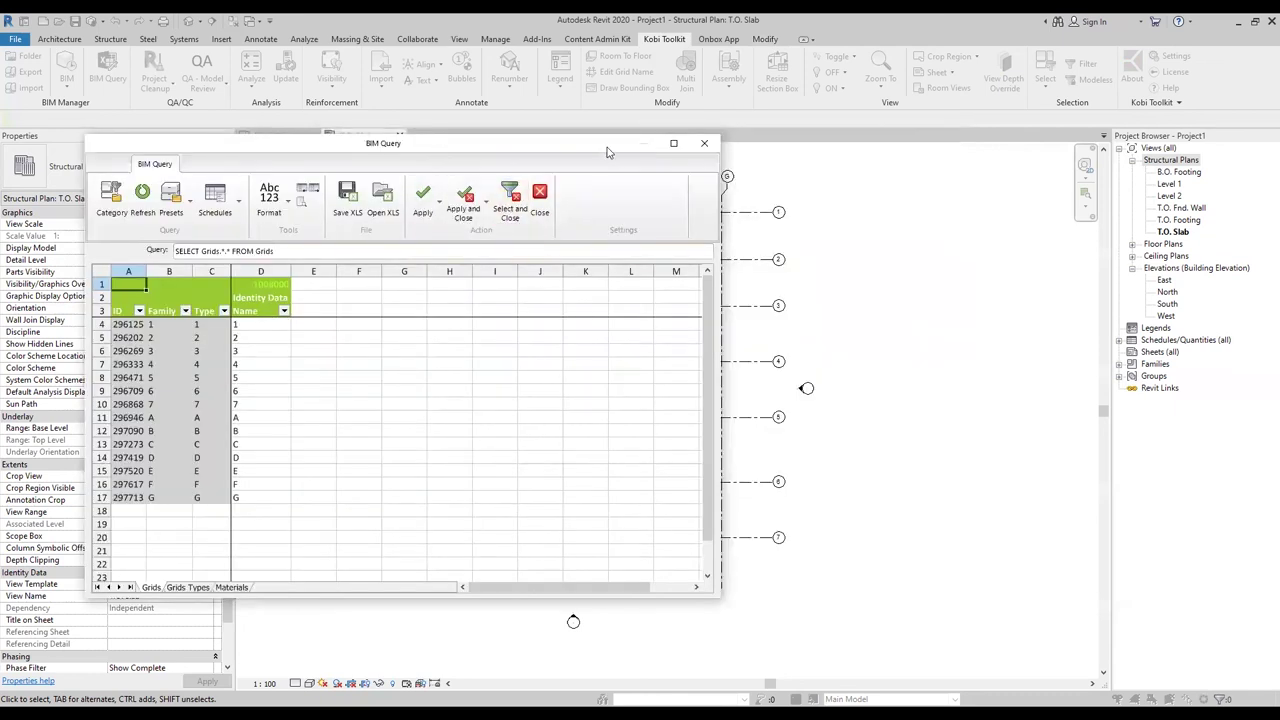
drag(606, 152, 596, 150)
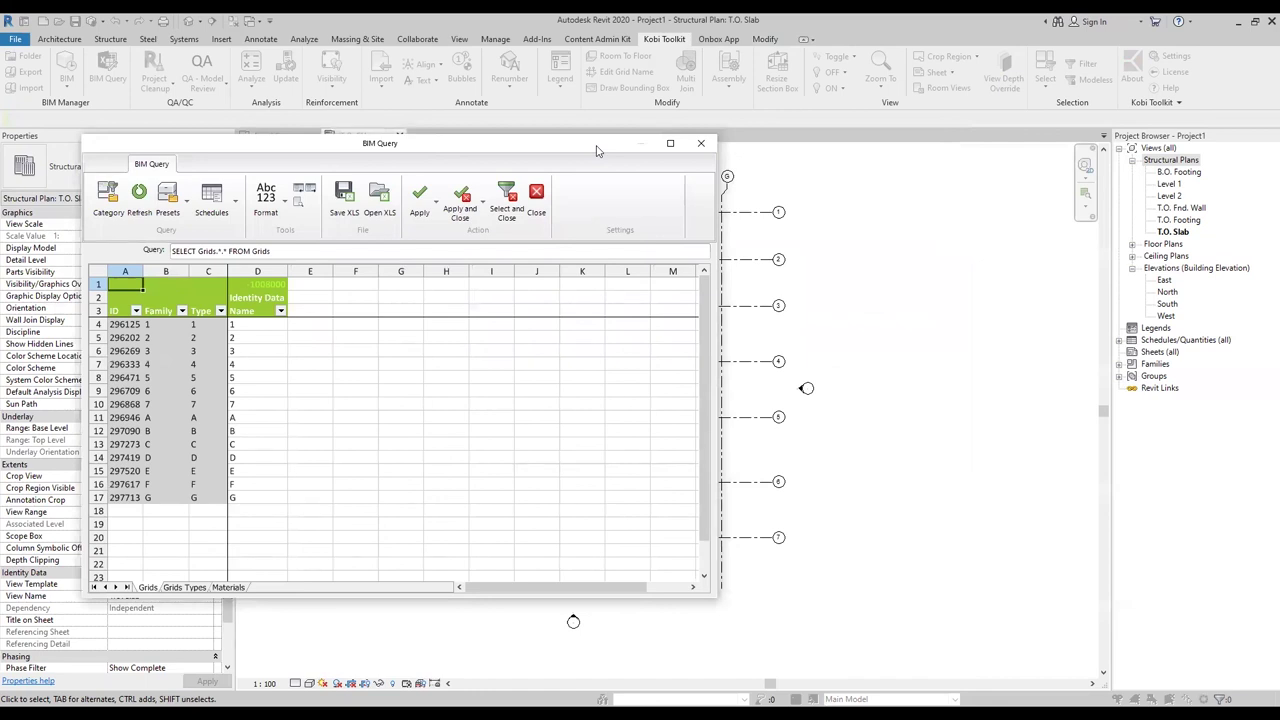
drag(596, 150, 622, 142)
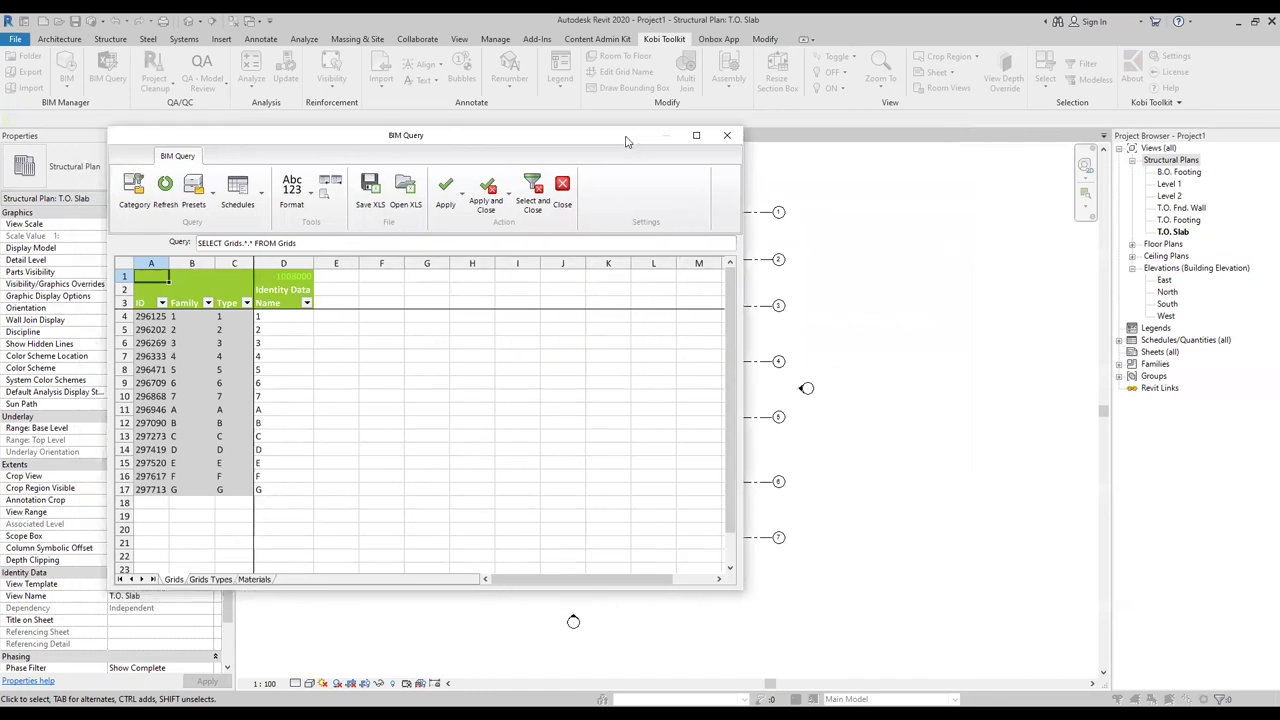
click(264, 200)
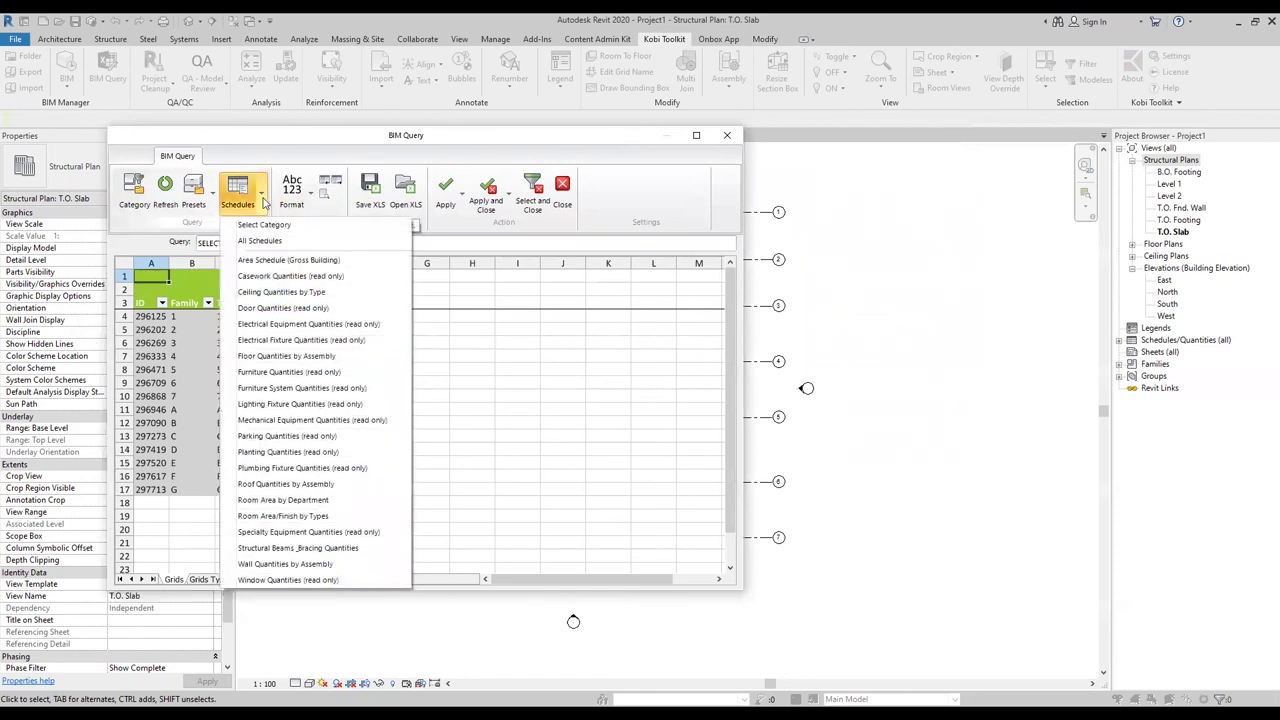
click(264, 188)
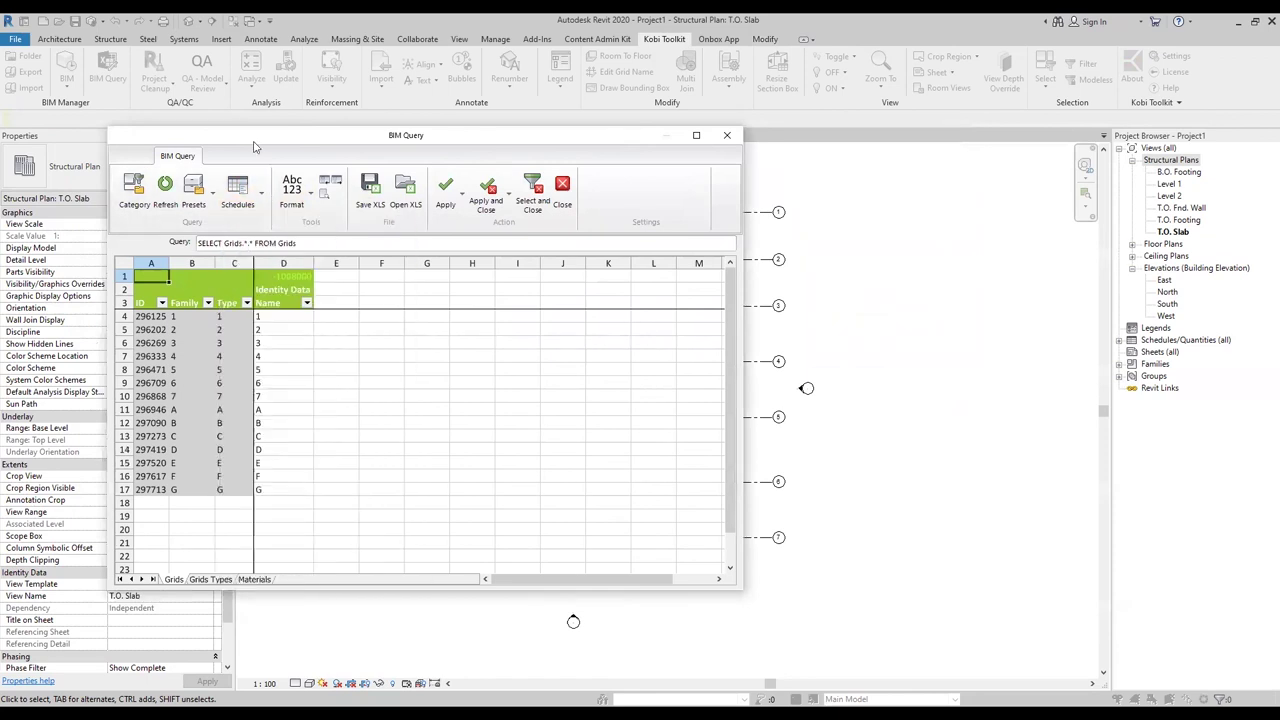
click(240, 192)
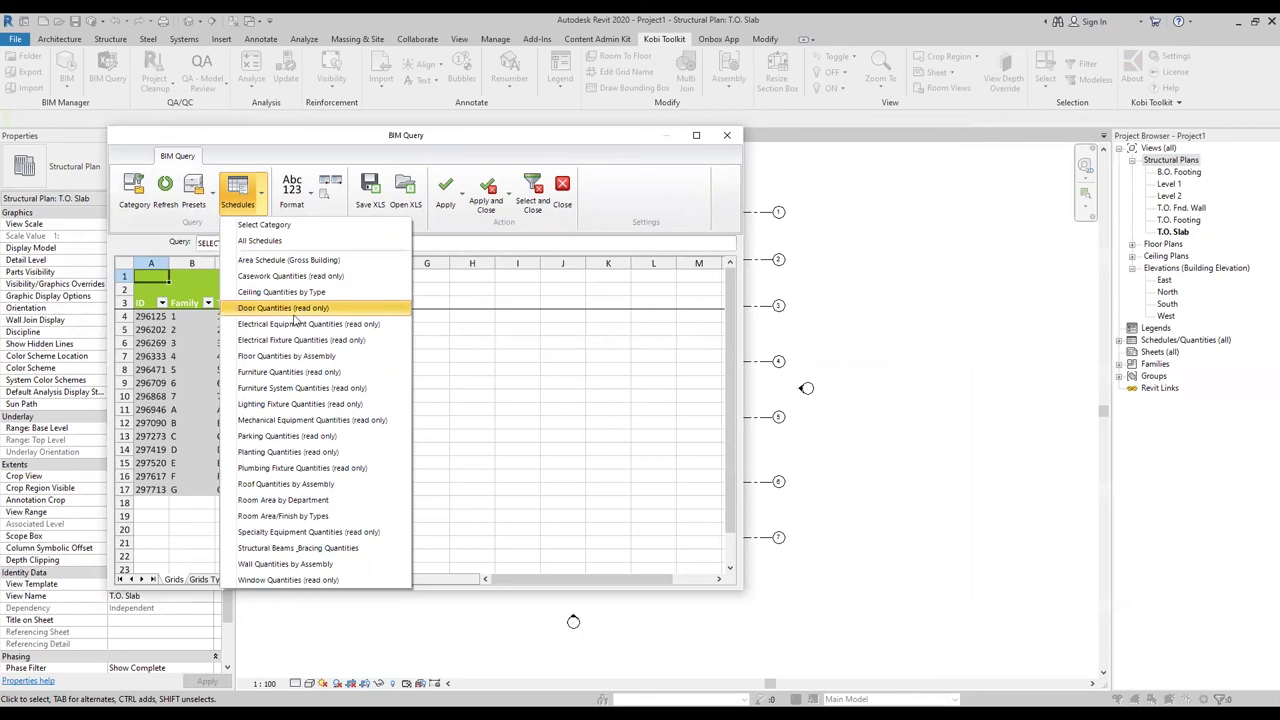
click(296, 357)
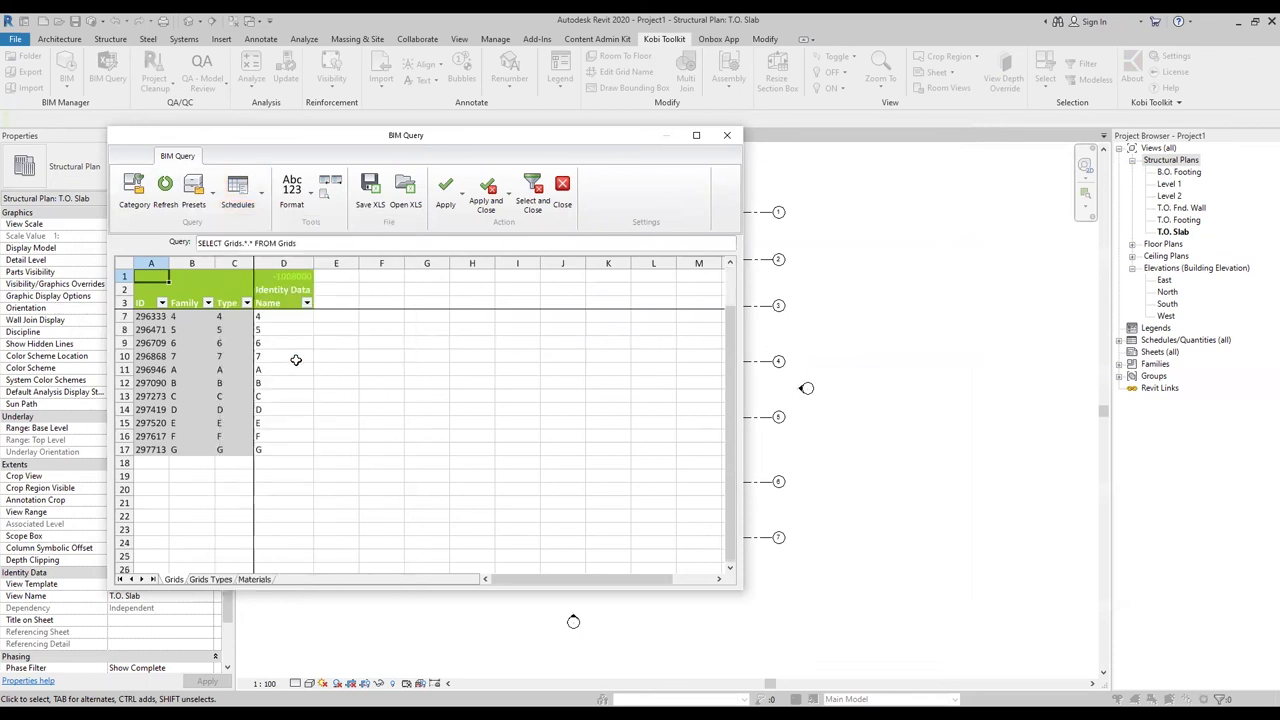
click(261, 199)
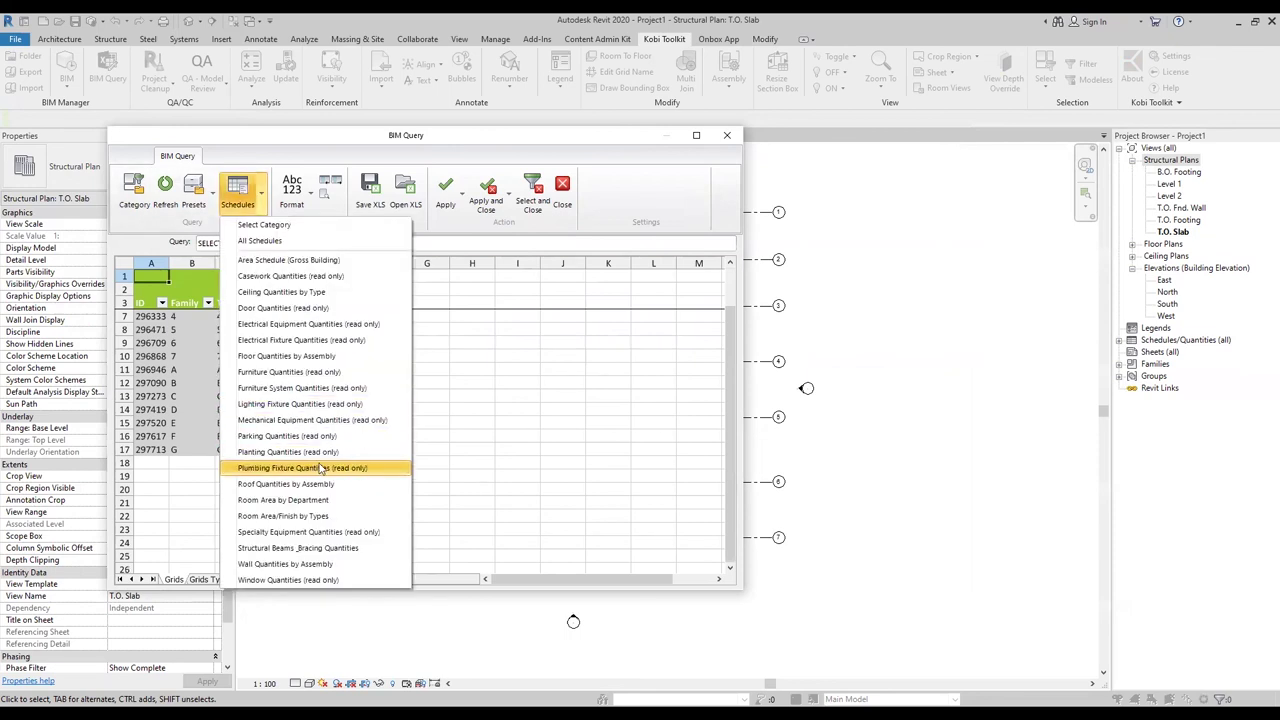
click(302, 552)
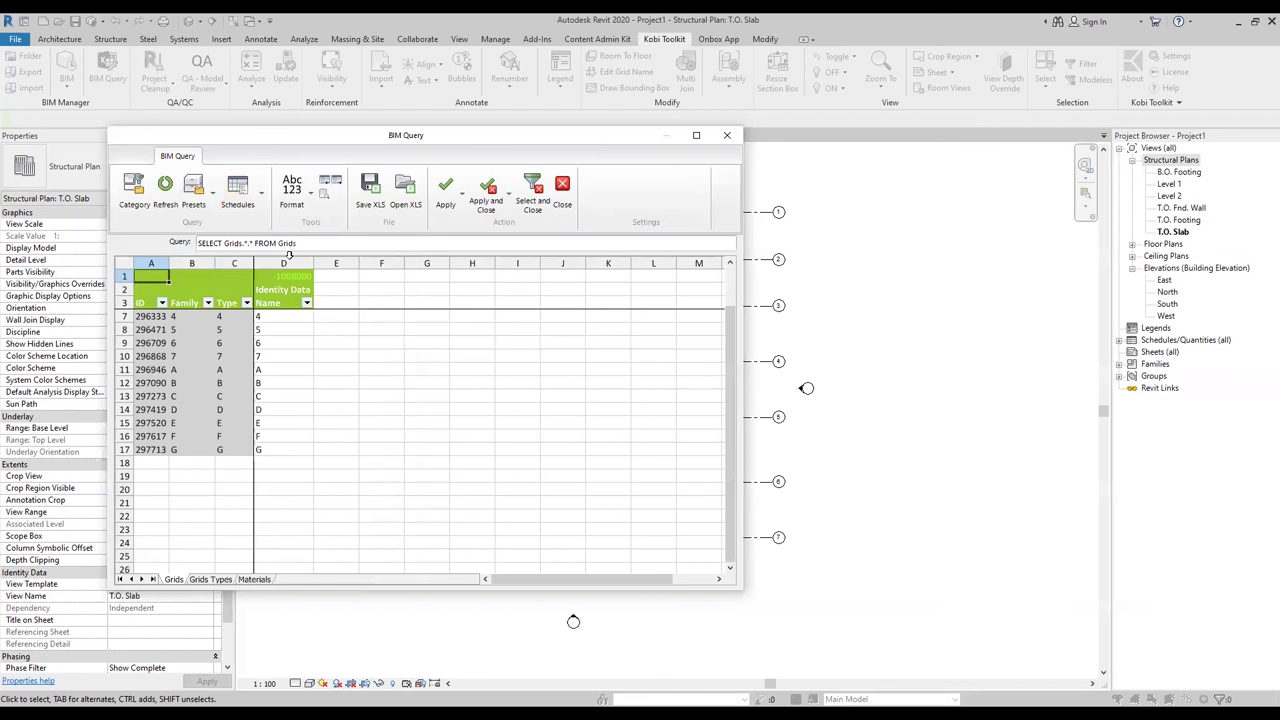
click(263, 199)
click(484, 381)
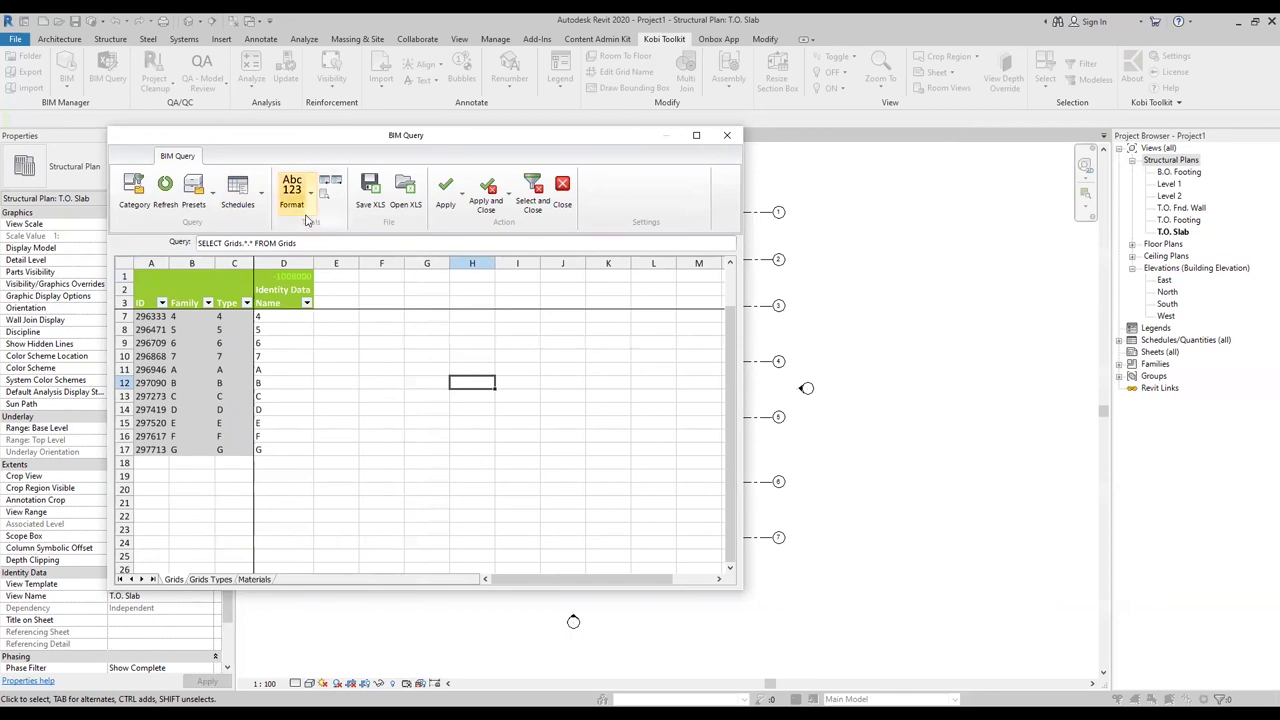
drag(288, 142, 292, 150)
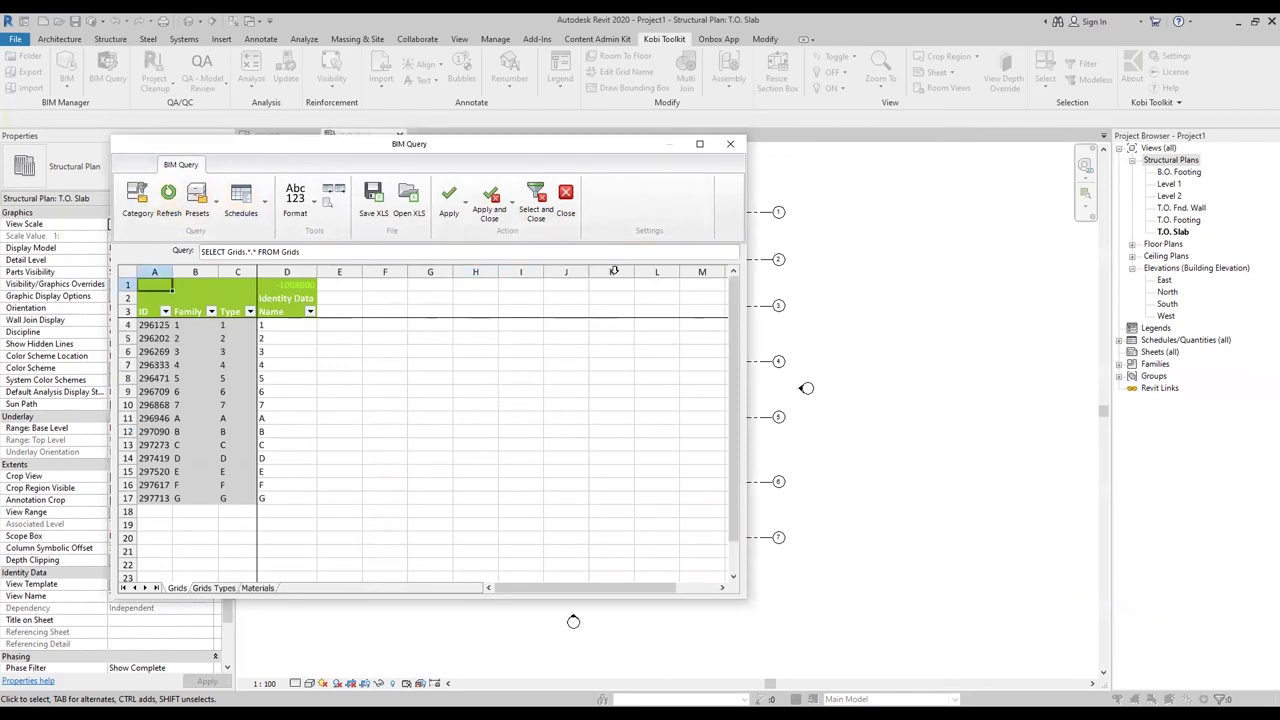
Step: Close BIM Query and pan the T.O. Slab plan to centre the A–G by 1–7 grid
click(730, 143)
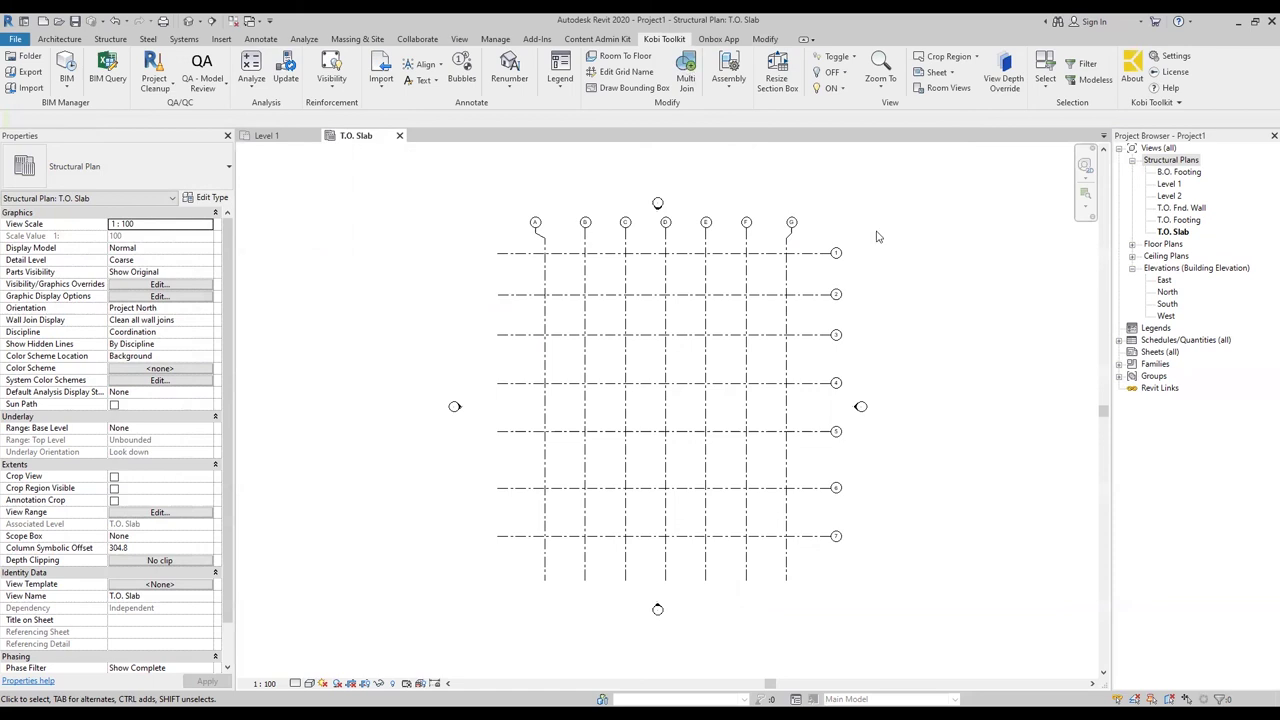
scroll(876, 236, up, 2)
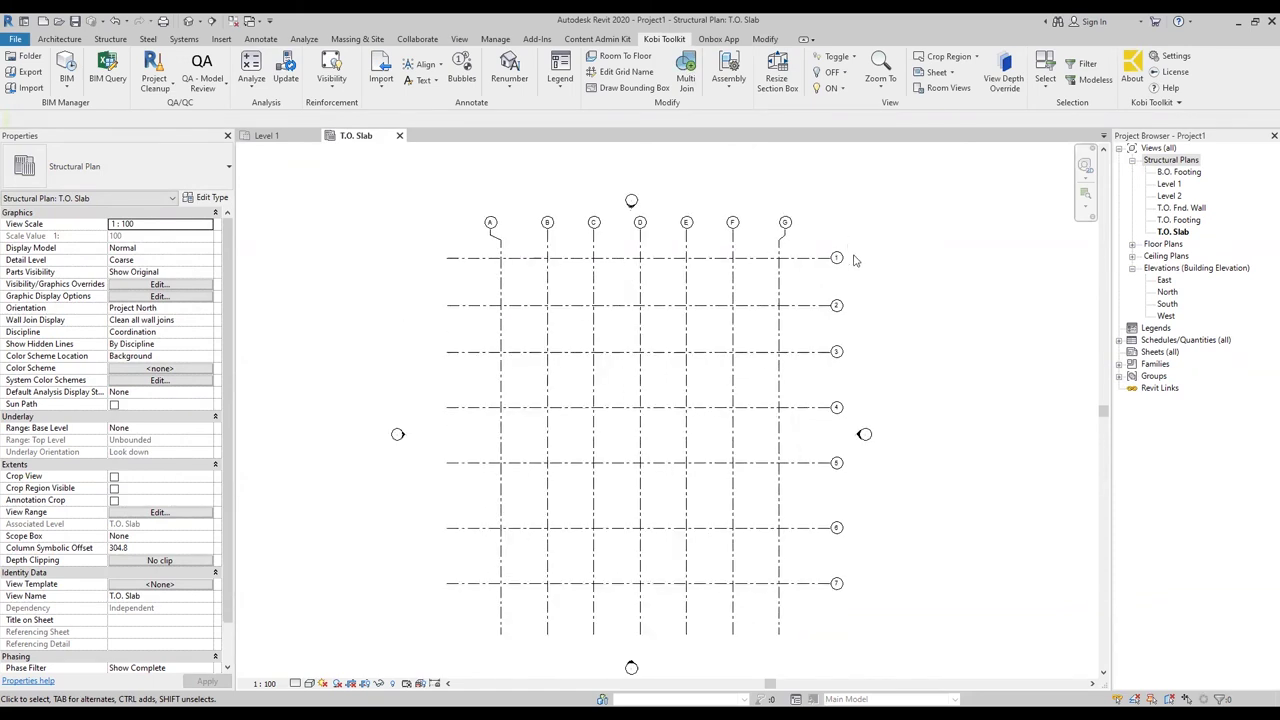
middle_drag(862, 261, 851, 233)
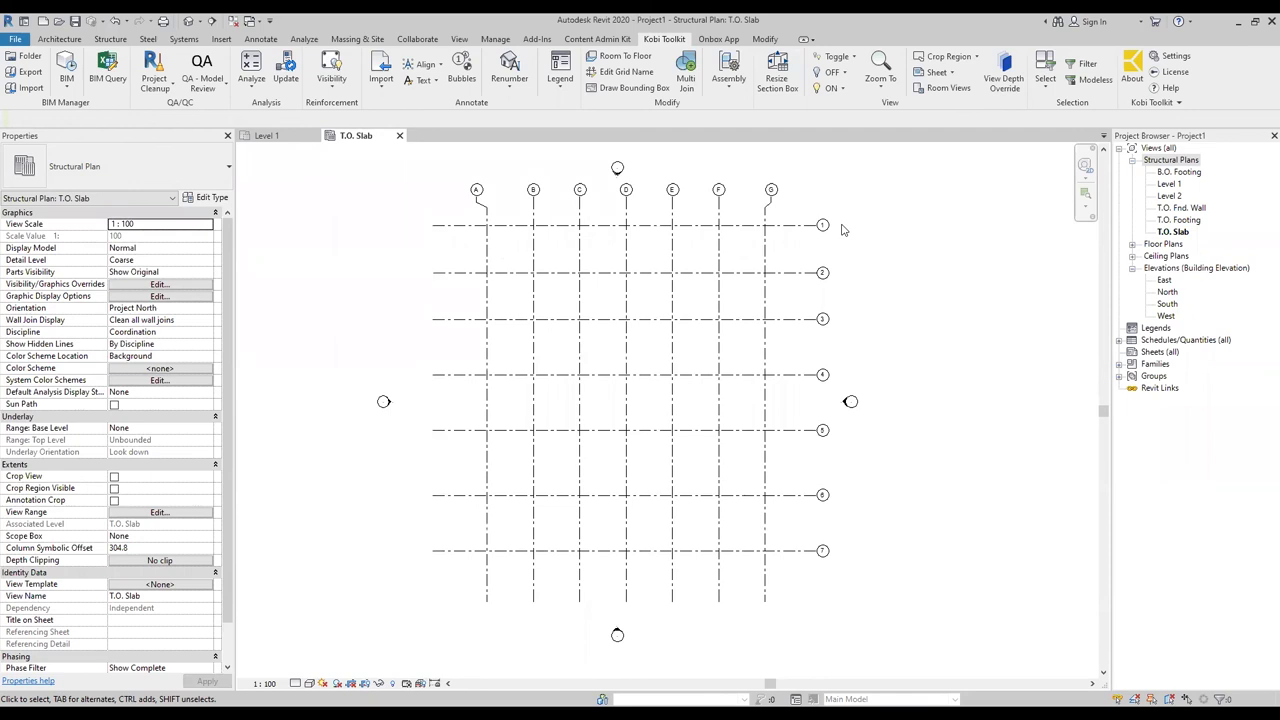
mouse_move(899, 213)
middle_down()
mouse_move(912, 242)
mouse_move(906, 223)
middle_up()
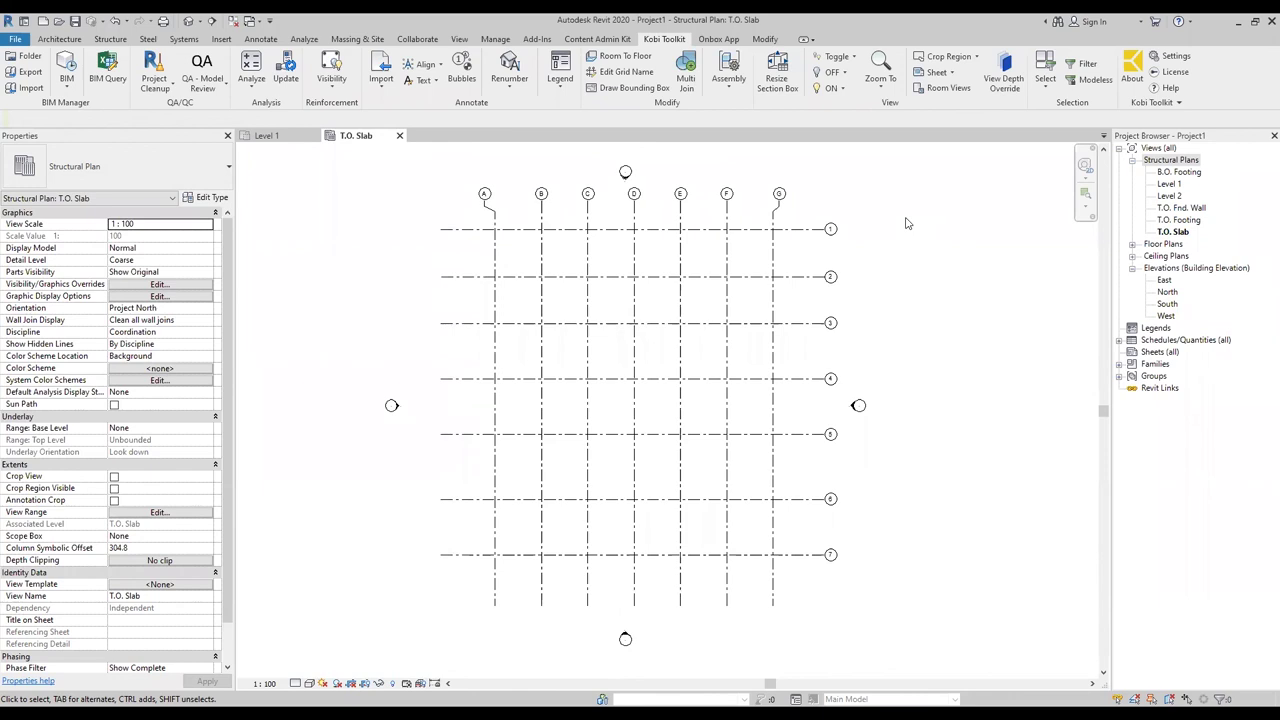